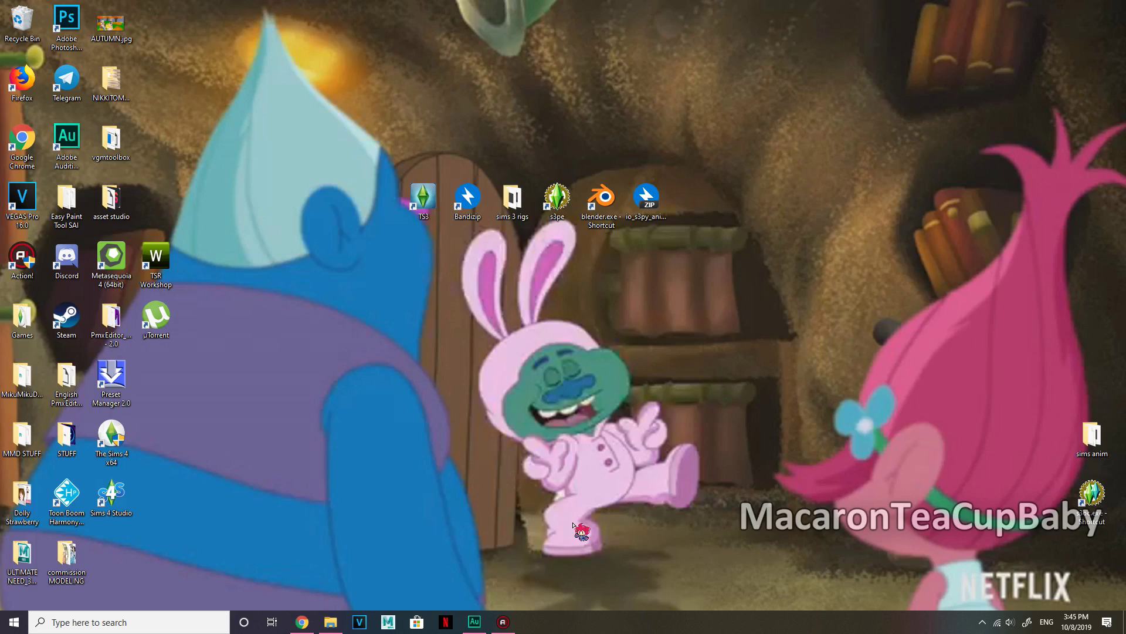
drag(396, 155, 425, 147)
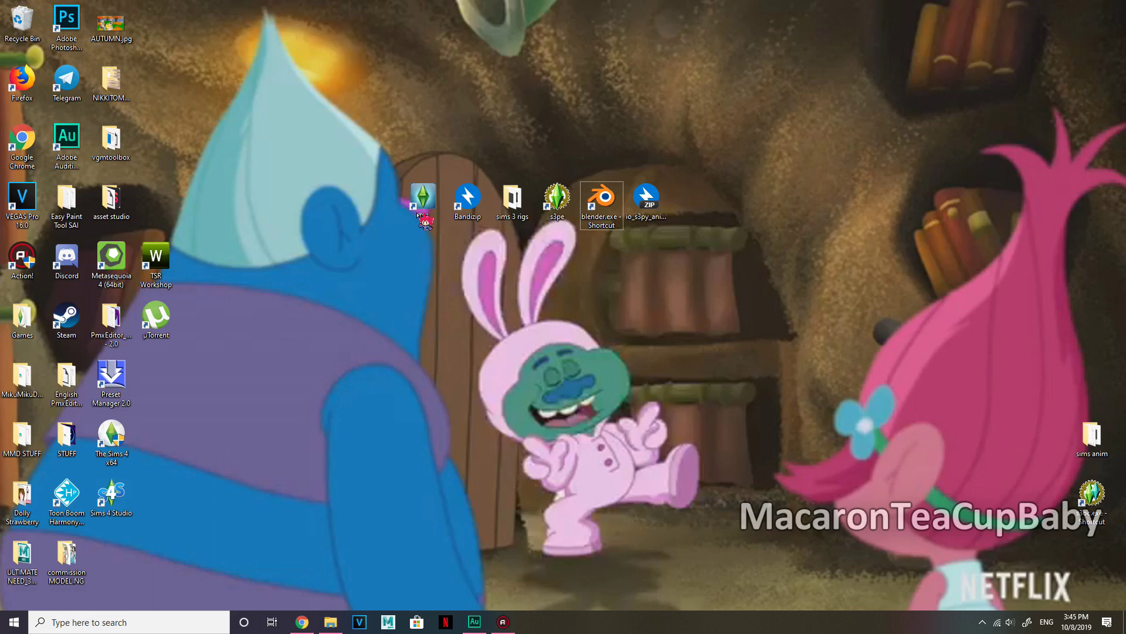
click(467, 199)
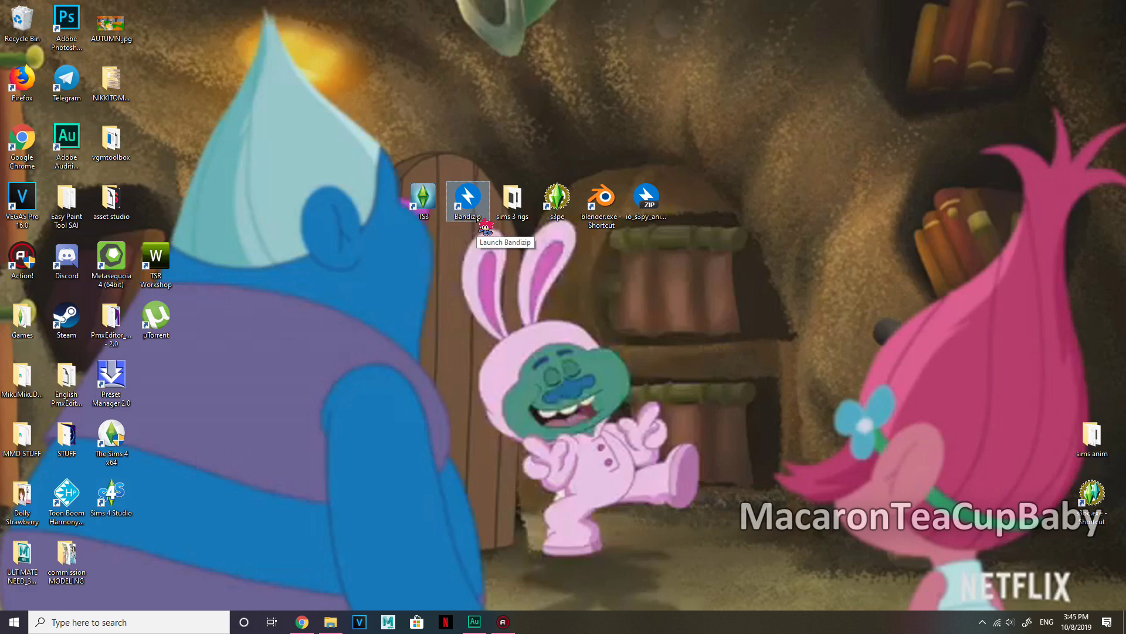
click(511, 218)
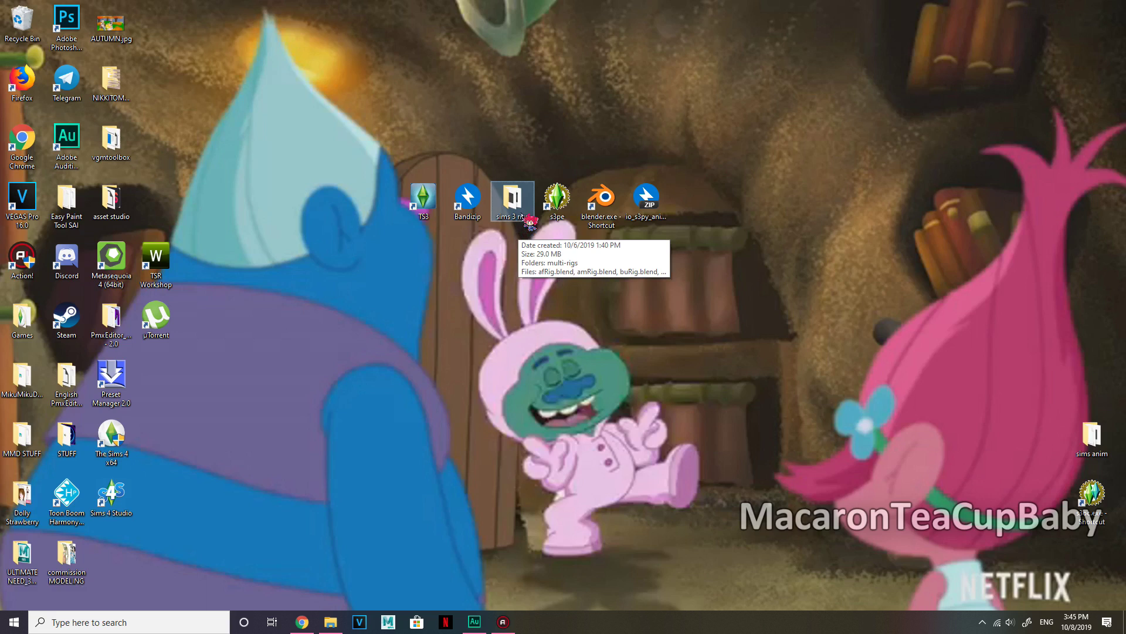
Examine the Sims 3 Clip Tool download page for the Blender, plugin and rig links, and the s3pe page for its installer.
click(293, 613)
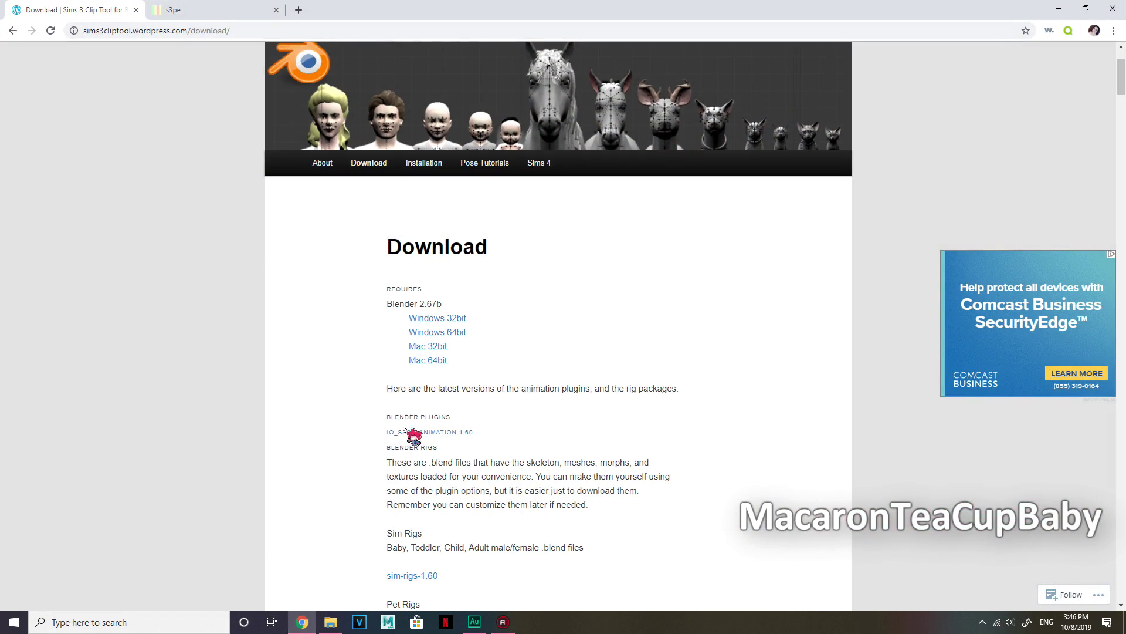
scroll(539, 368, down, 1)
click(305, 621)
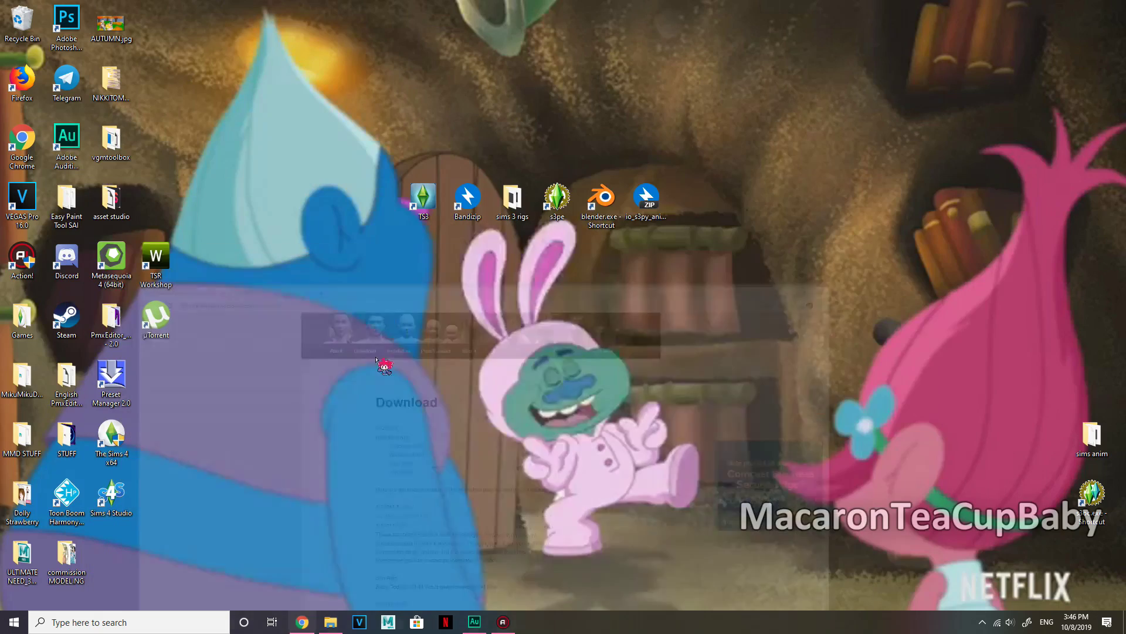
click(301, 621)
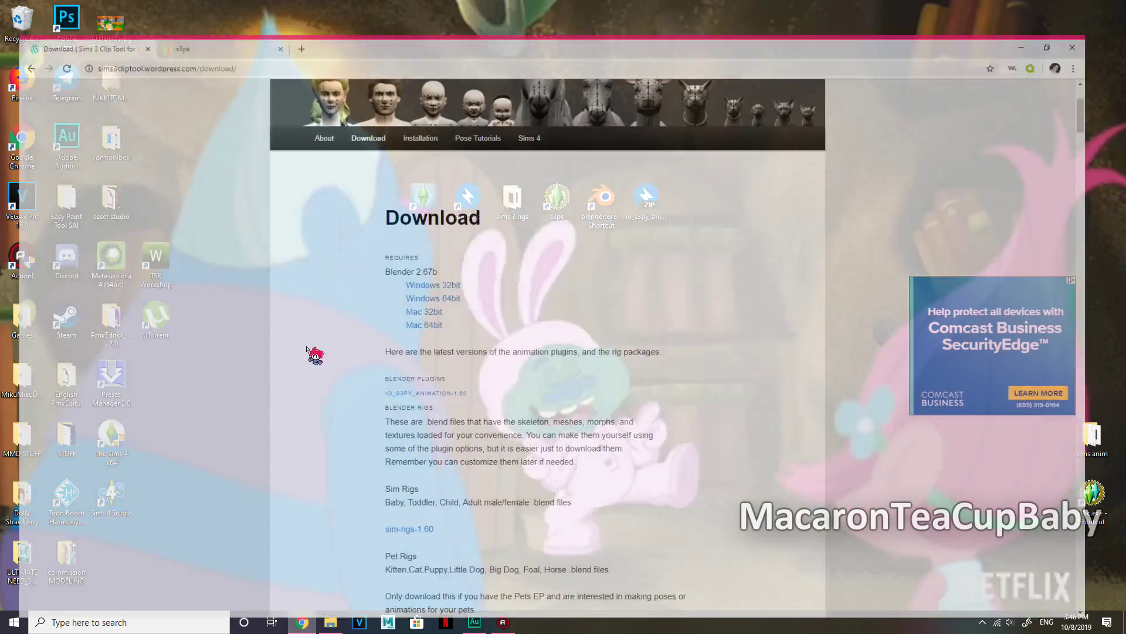
click(235, 17)
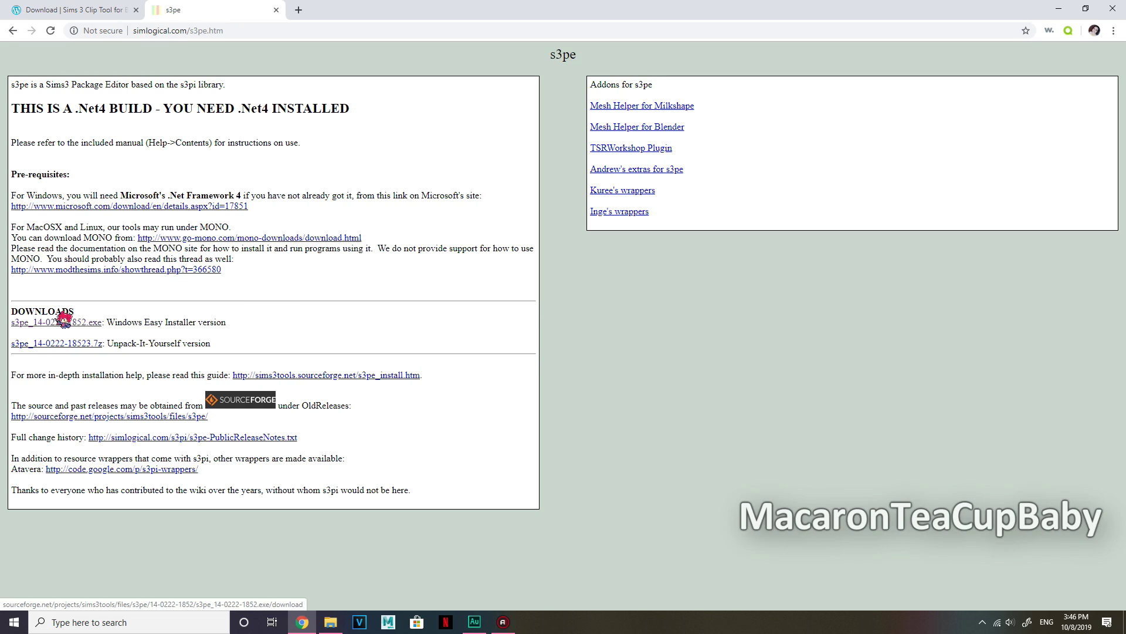
click(95, 10)
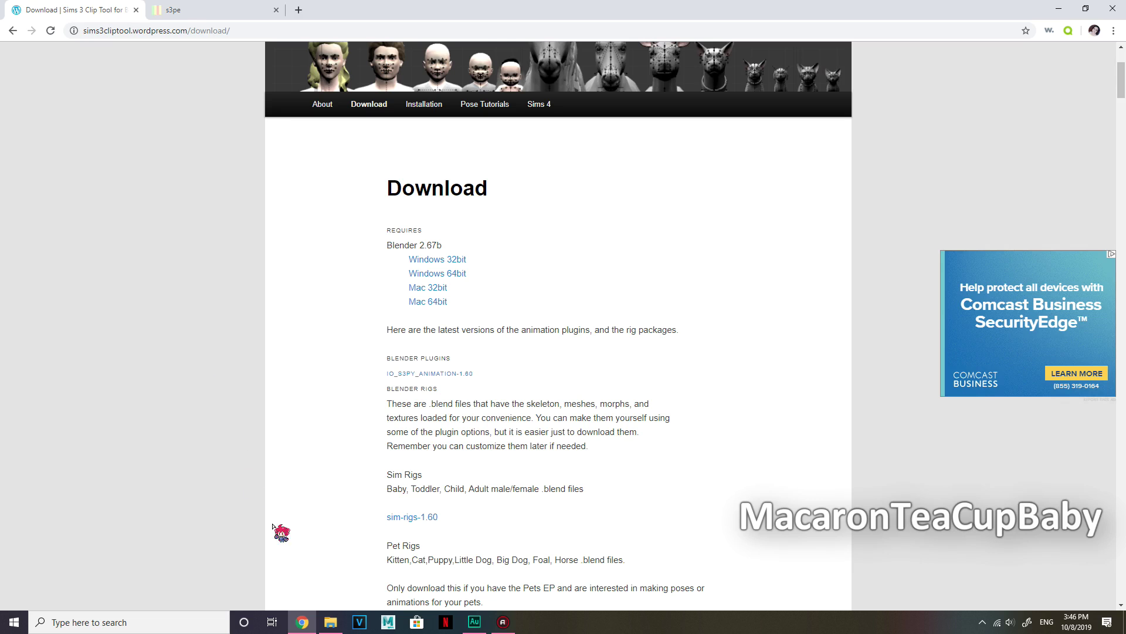
click(302, 620)
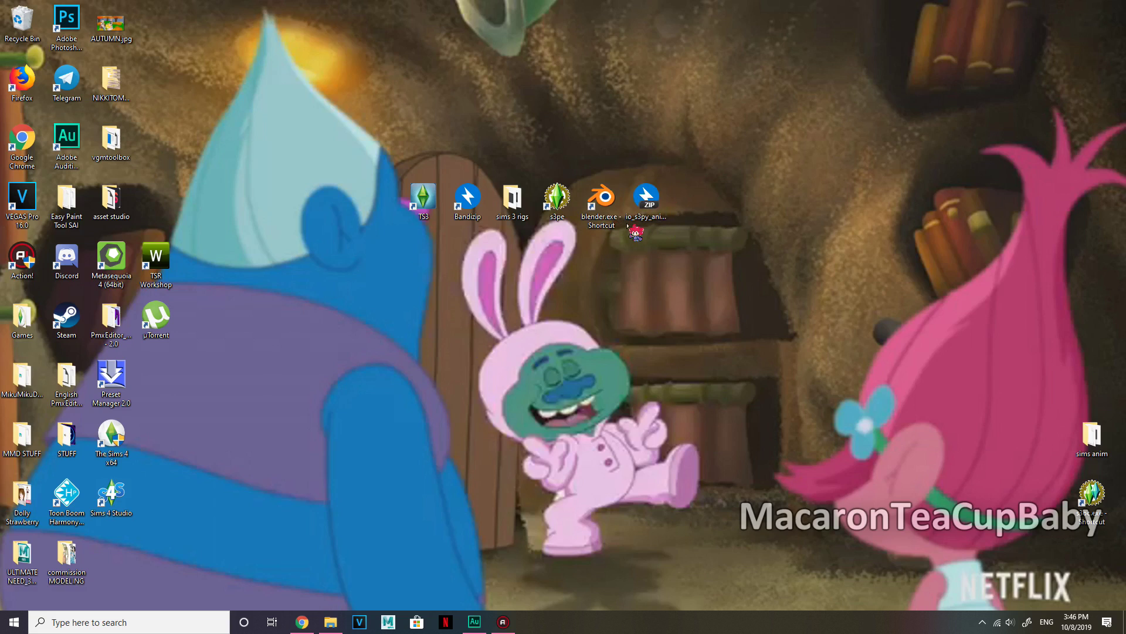
click(302, 621)
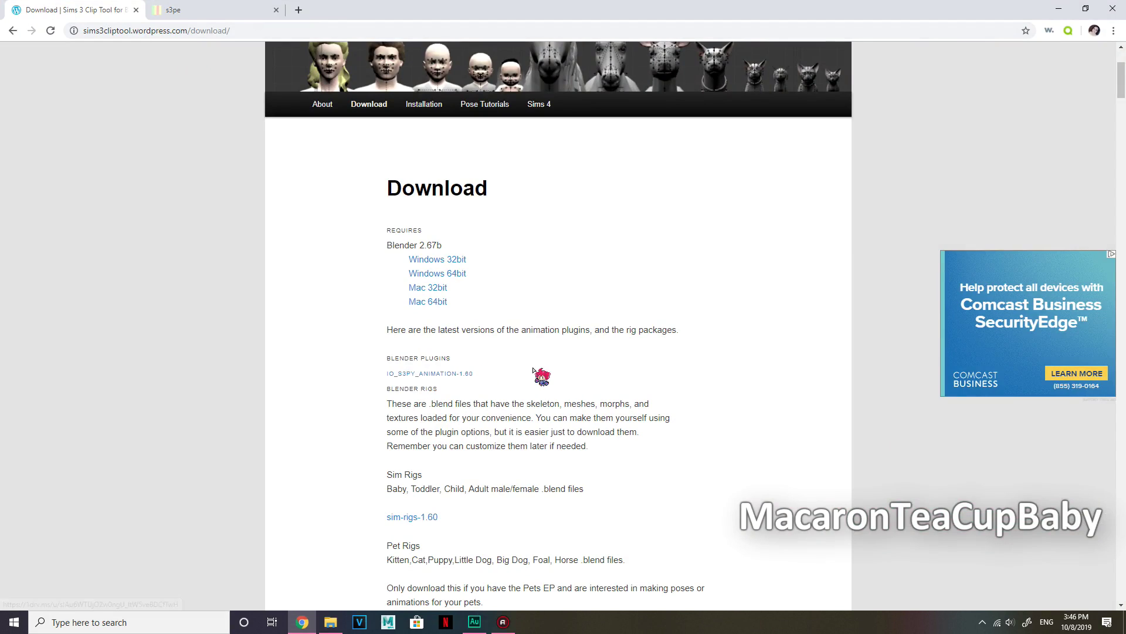
scroll(540, 376, down, 4)
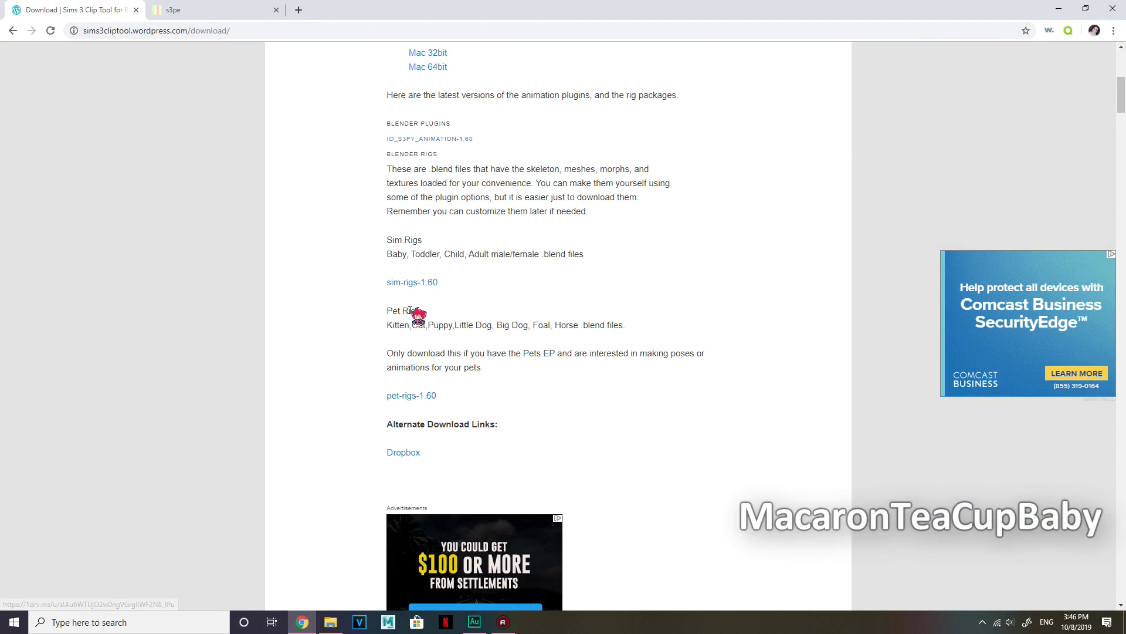
click(297, 619)
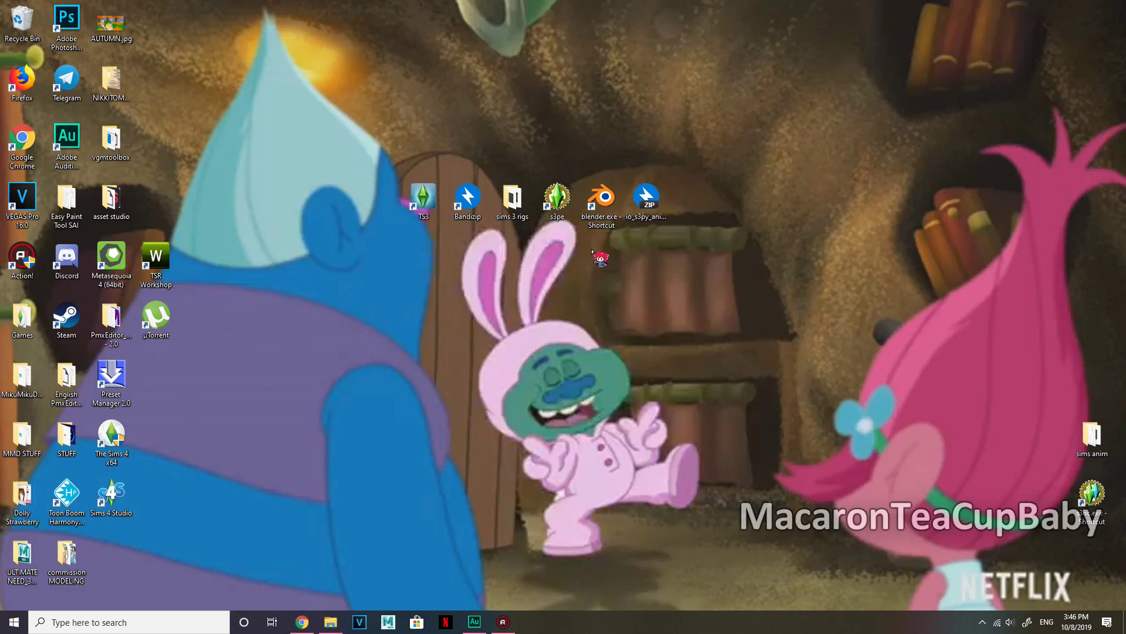
Launch Blender and delete all objects from the default scene.
double_click(604, 217)
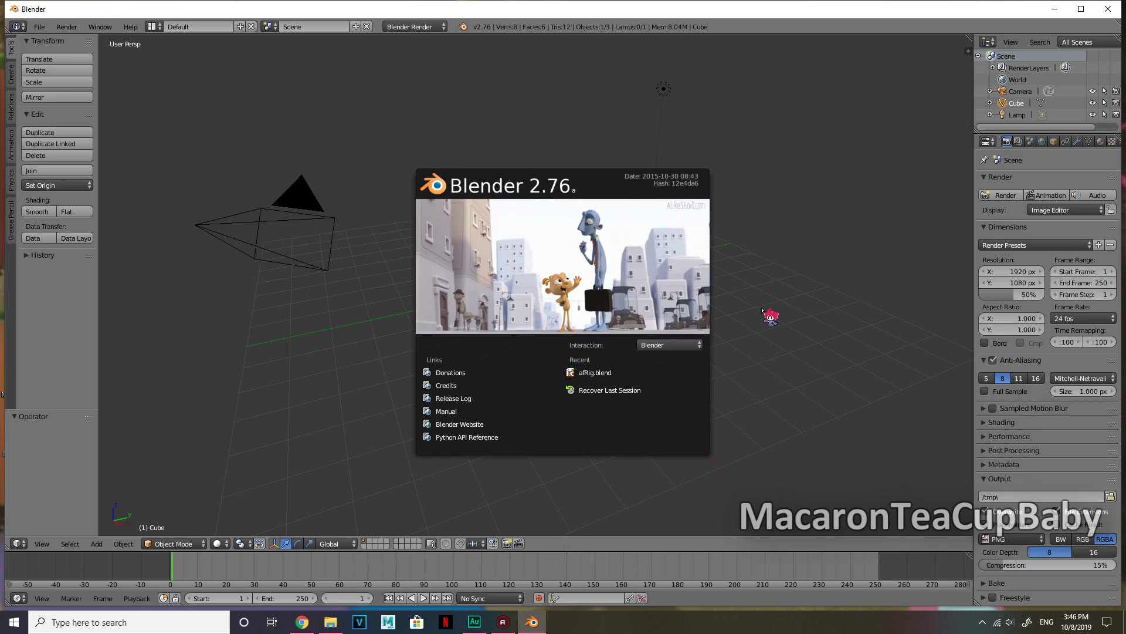
click(763, 311)
key(a)
key(a)
key(x)
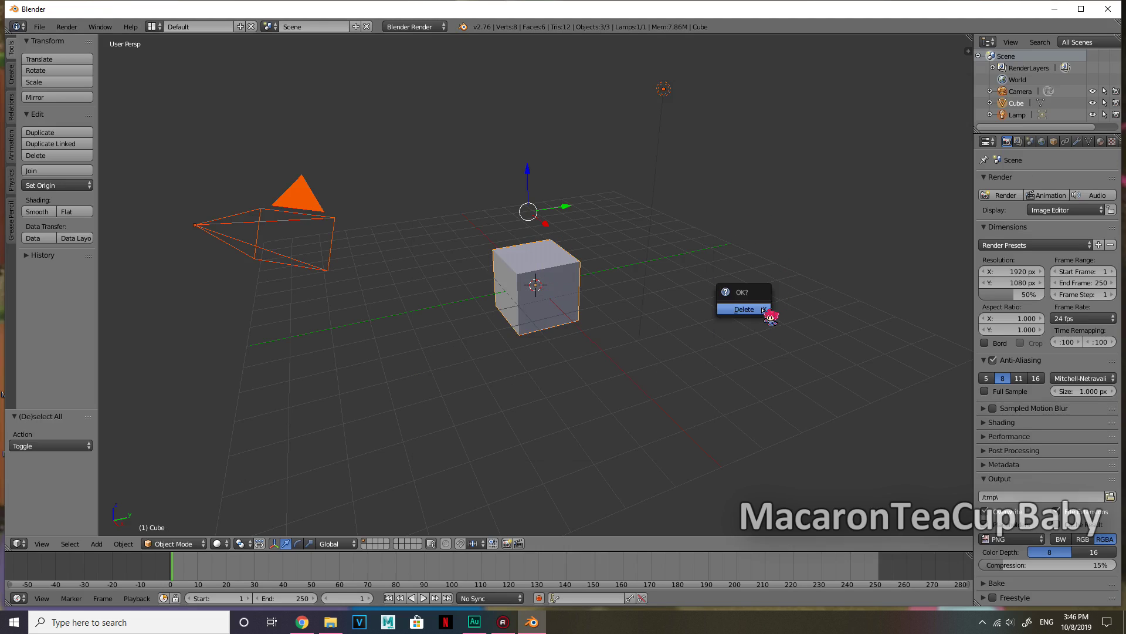
click(763, 309)
middle_drag(514, 260, 523, 256)
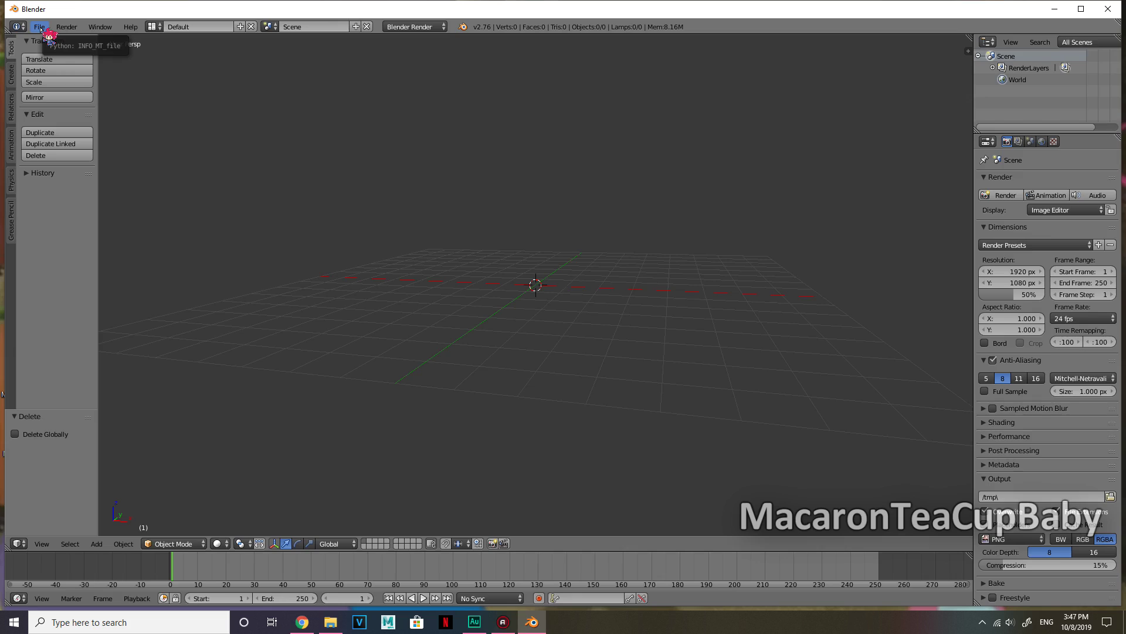
Install the add-on io_s3py_animation-1.60.zip from the Desktop folder through Blender's user preferences.
click(40, 27)
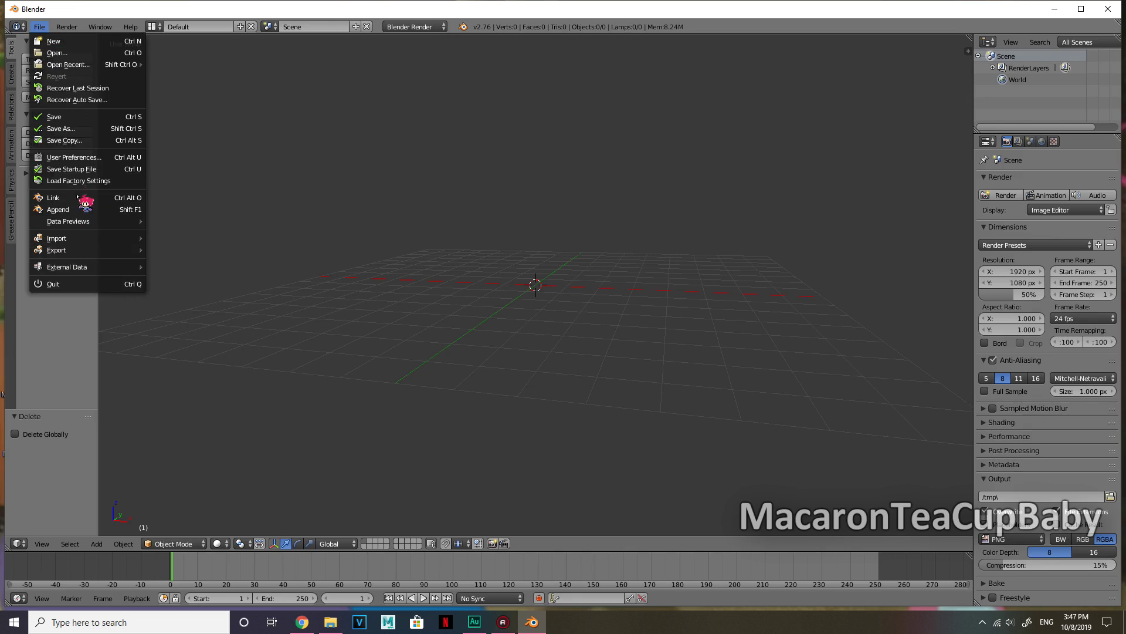
click(81, 159)
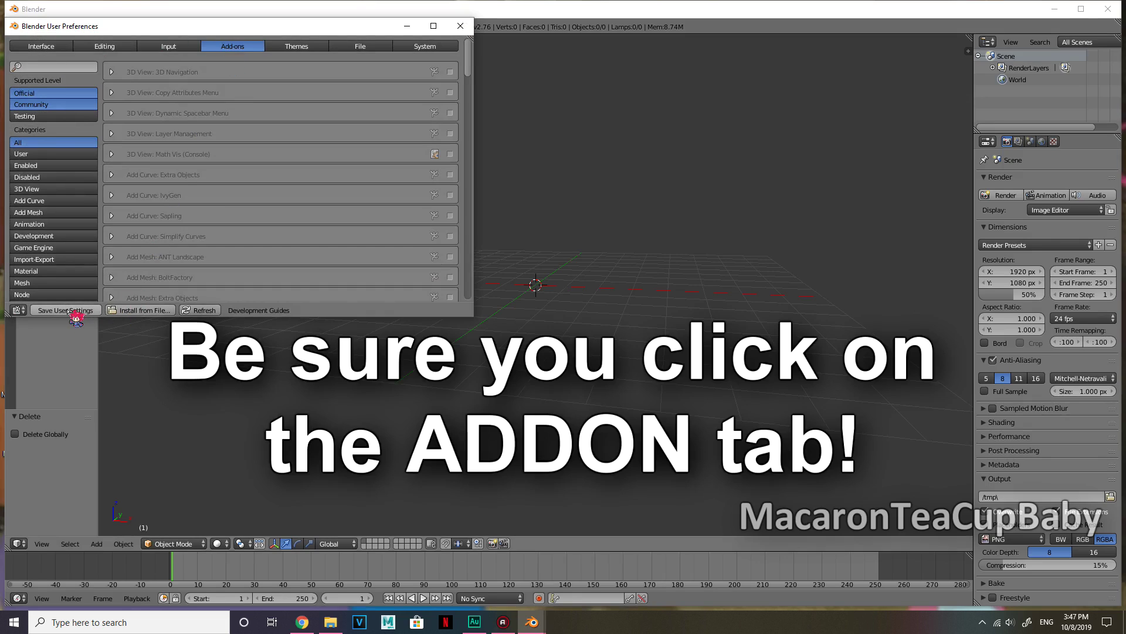
click(143, 311)
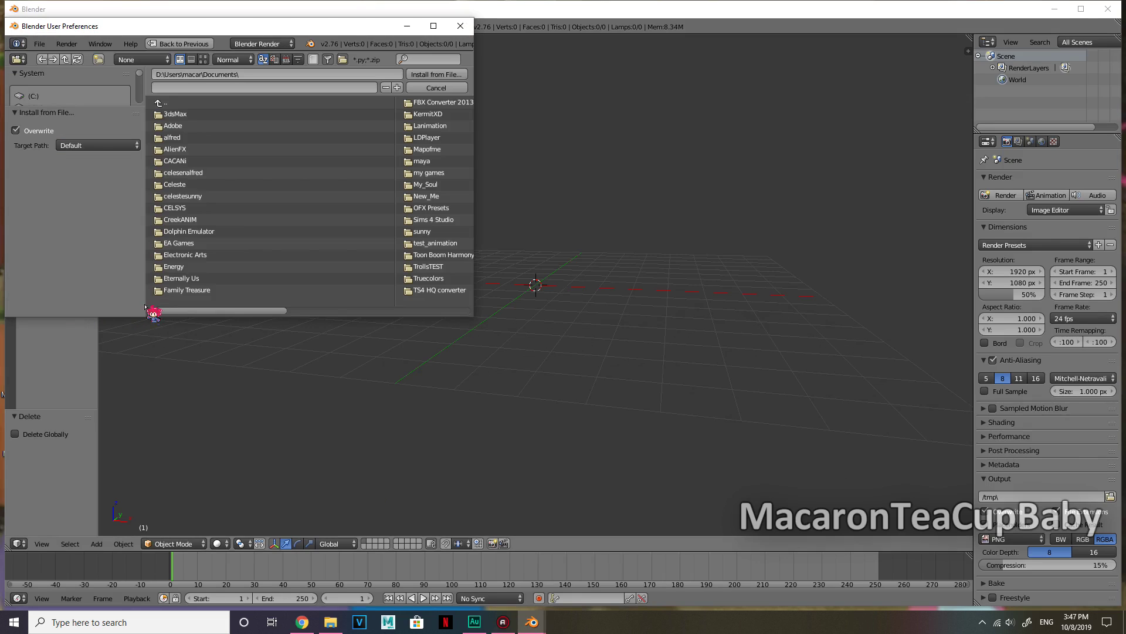
click(206, 106)
click(188, 144)
click(235, 290)
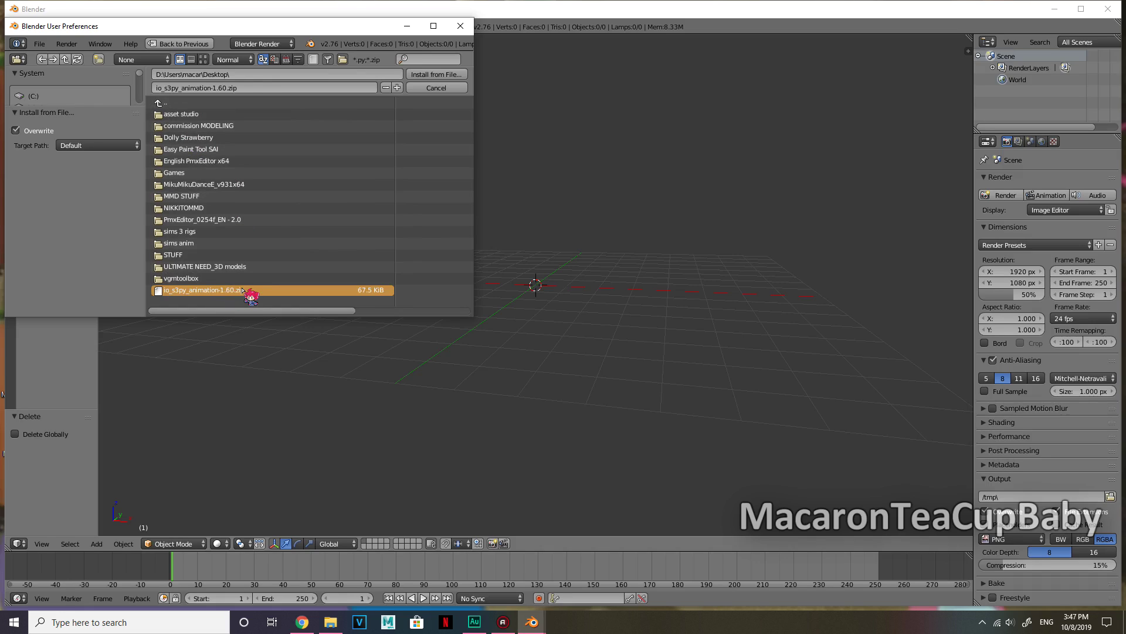
click(428, 77)
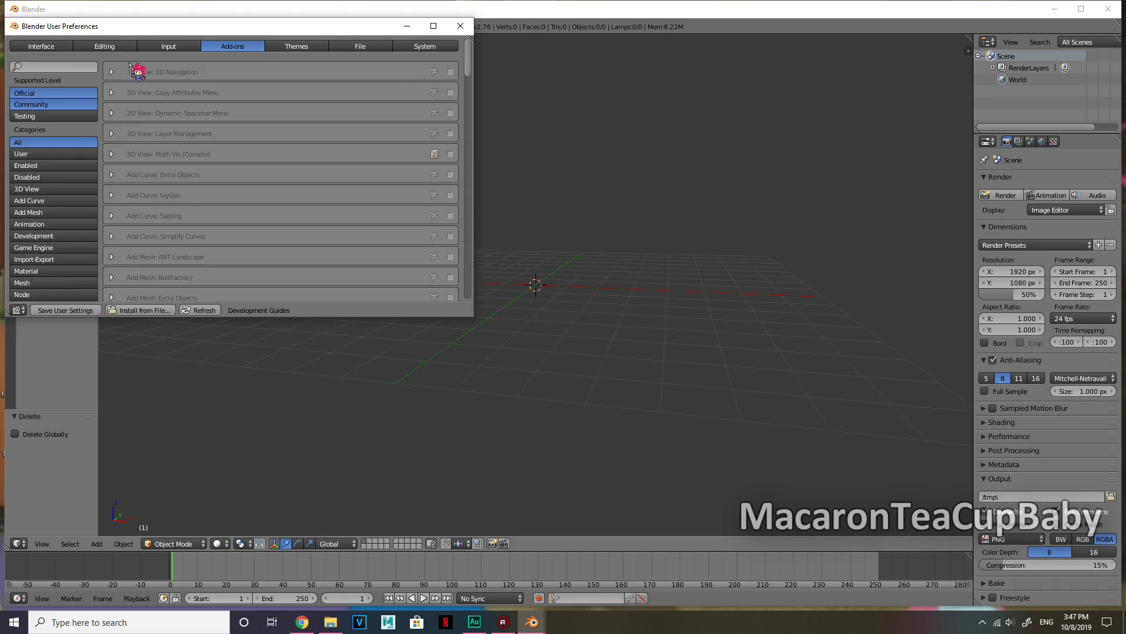
Try filtering the add-on list by "sims" and clear the search term.
click(59, 68)
text(si)
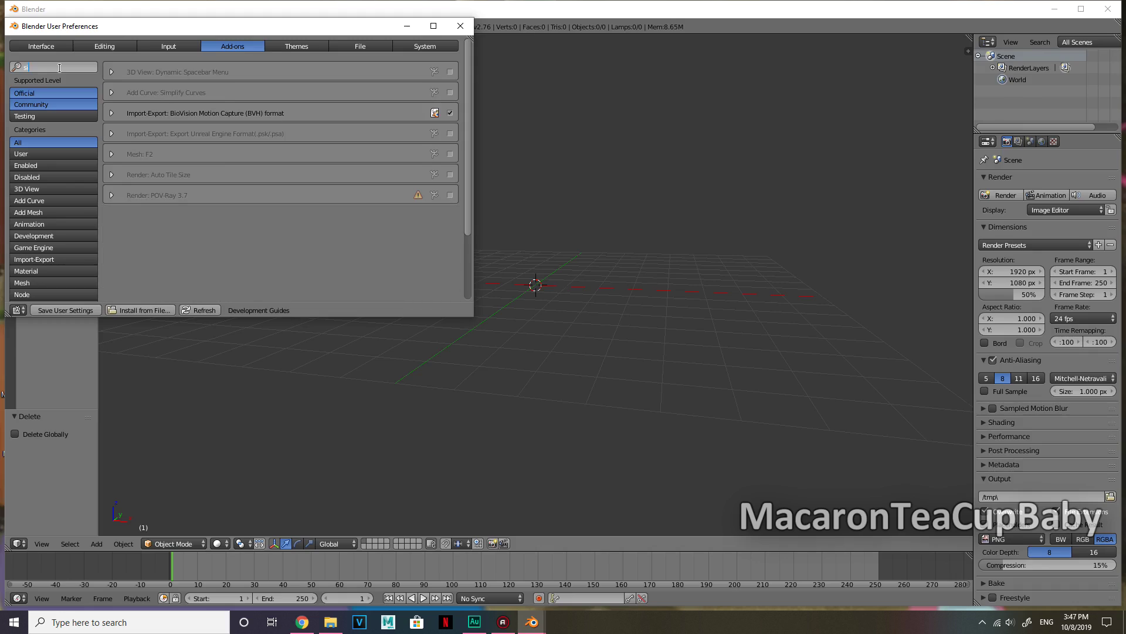
text(ms)
key(BackSpace)
key(BackSpace)
key(BackSpace)
key(BackSpace)
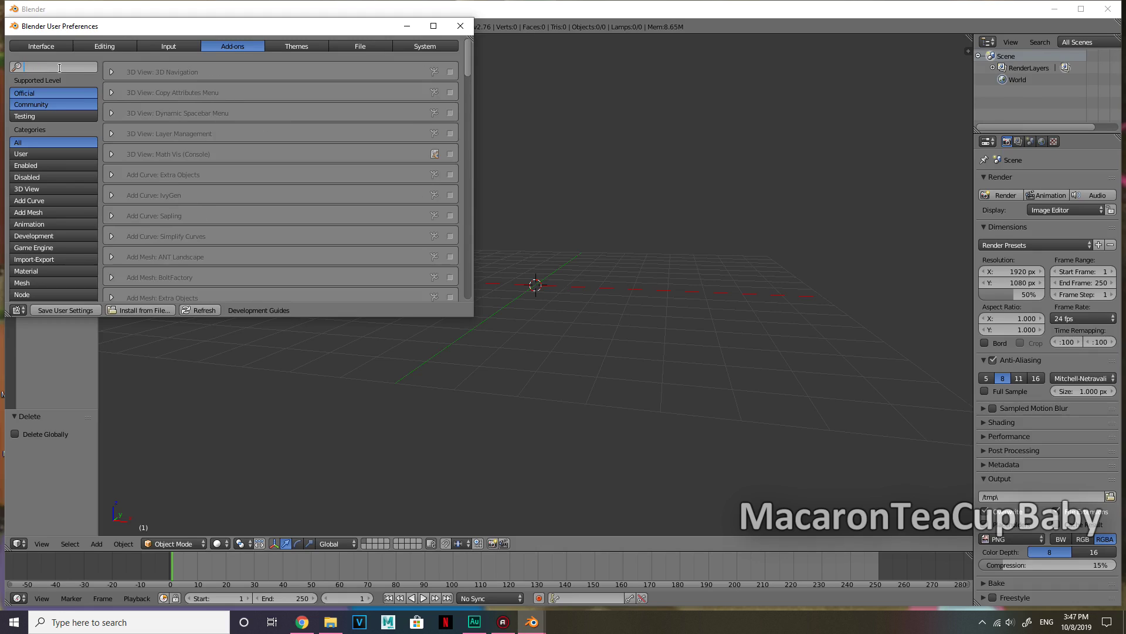
Filter the add-ons by "s3", make sure S3PY Animation Tools is enabled, and save the user settings before closing the preferences.
text(s3)
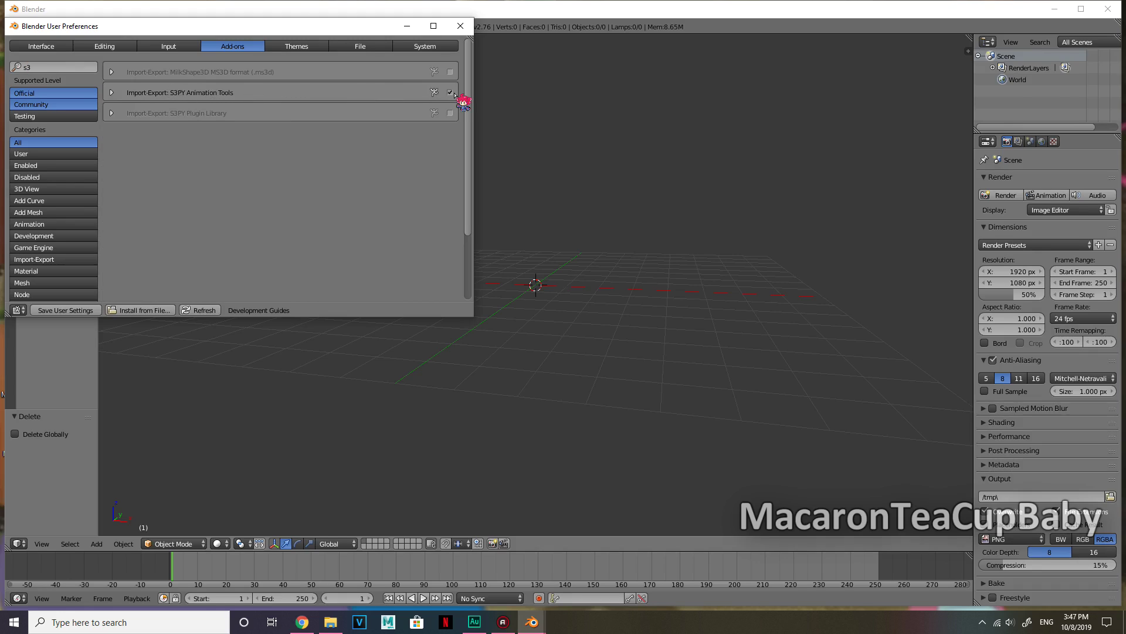
click(87, 310)
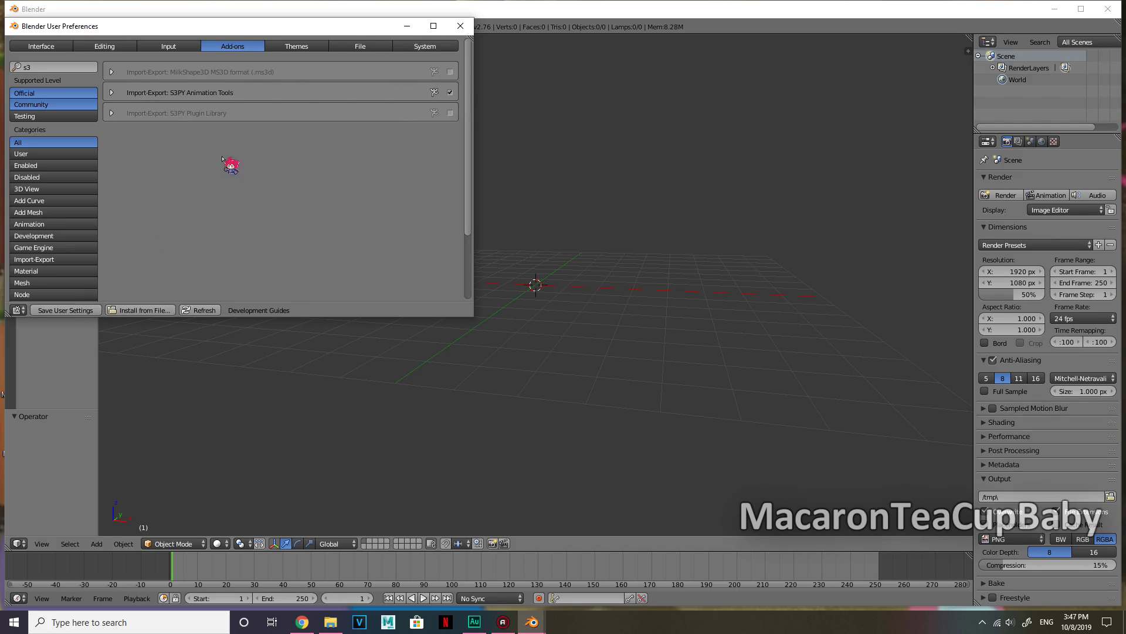
click(460, 25)
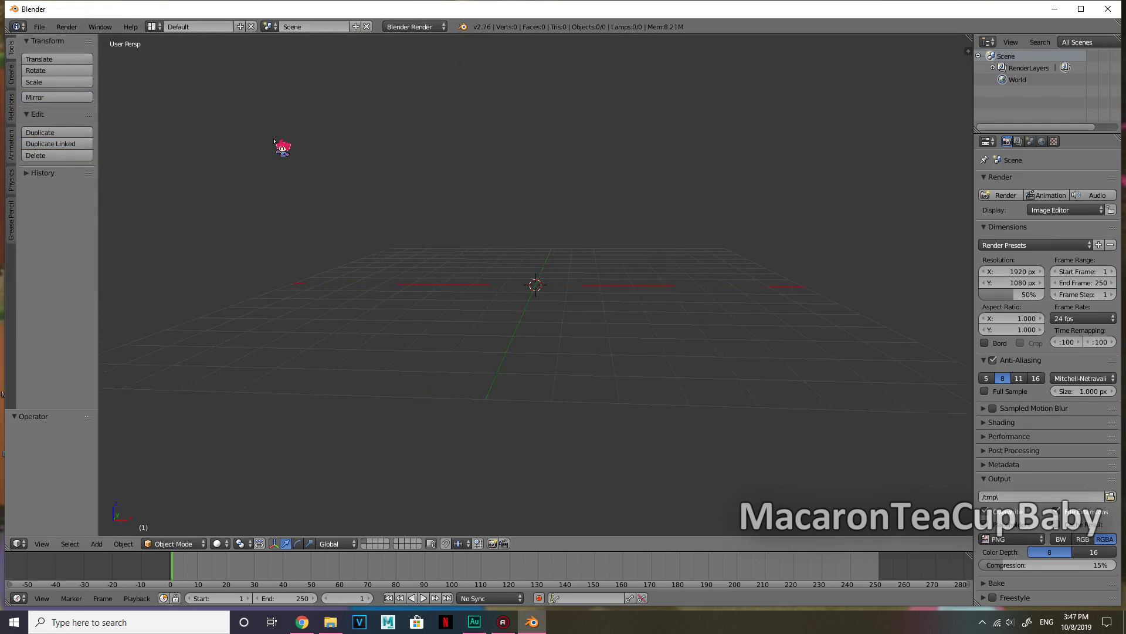
Open the file afRig.blend from the sims 3 rigs folder.
click(40, 26)
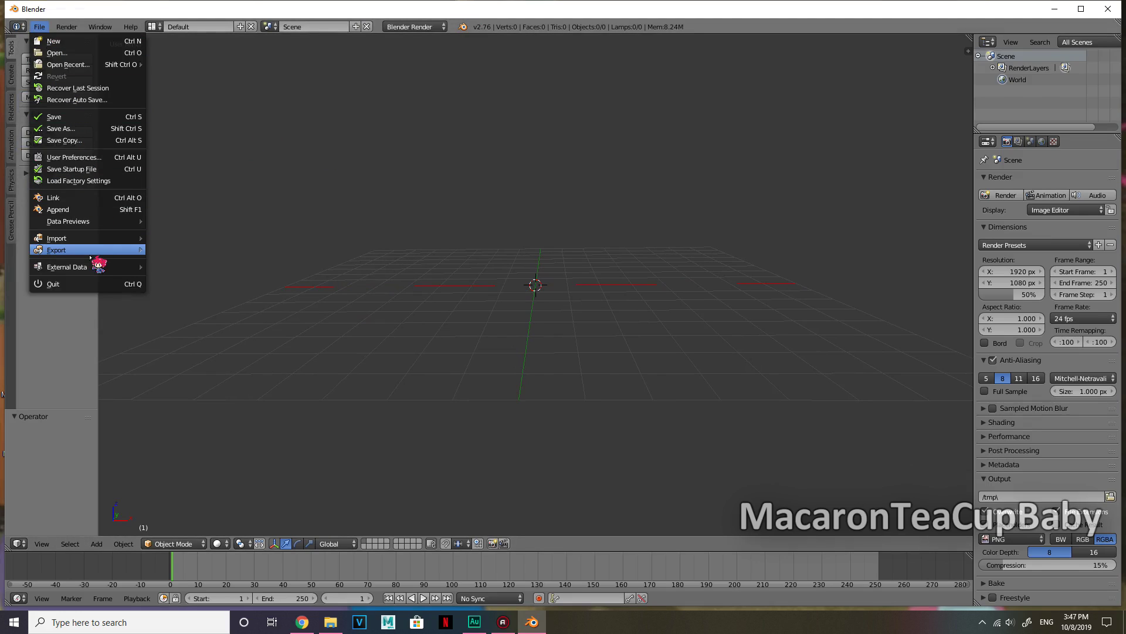
mouse_move(104, 249)
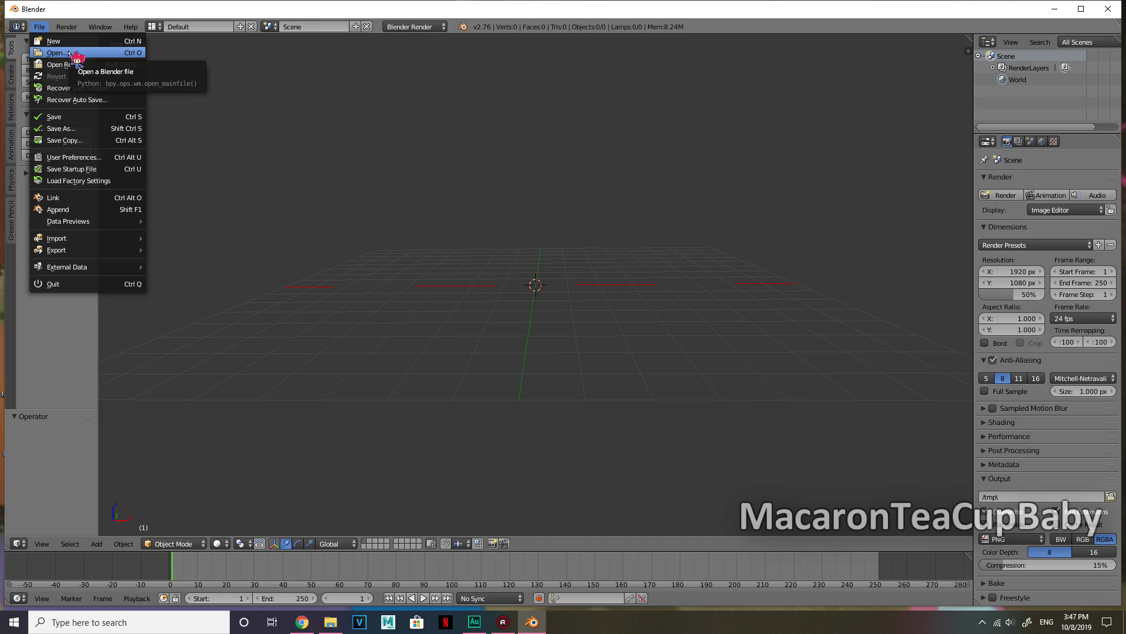
click(69, 53)
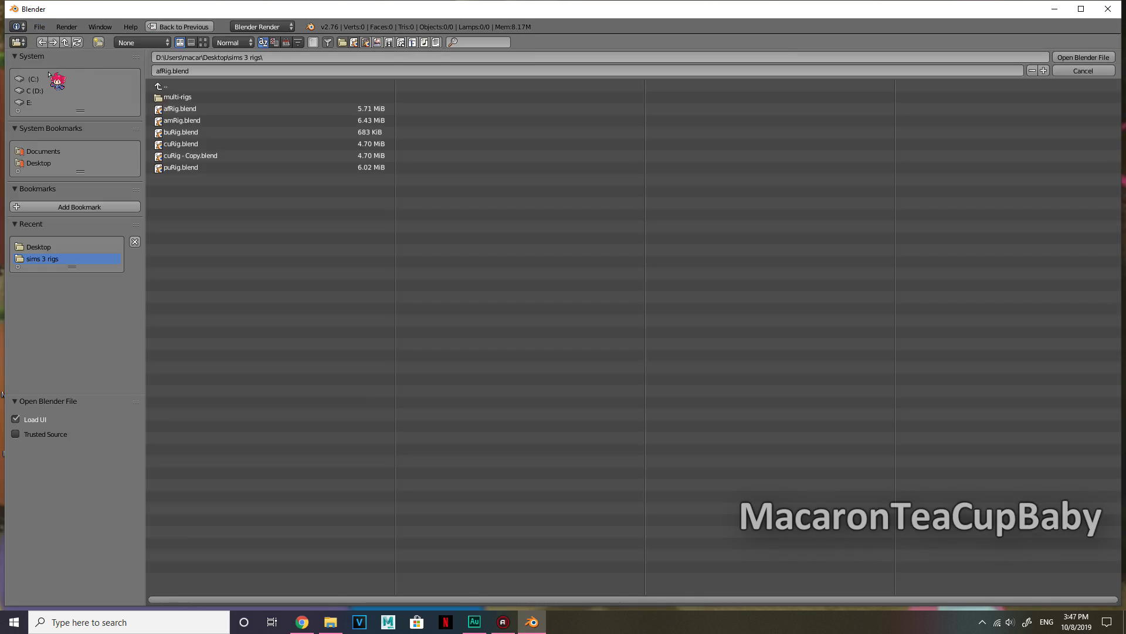
double_click(191, 109)
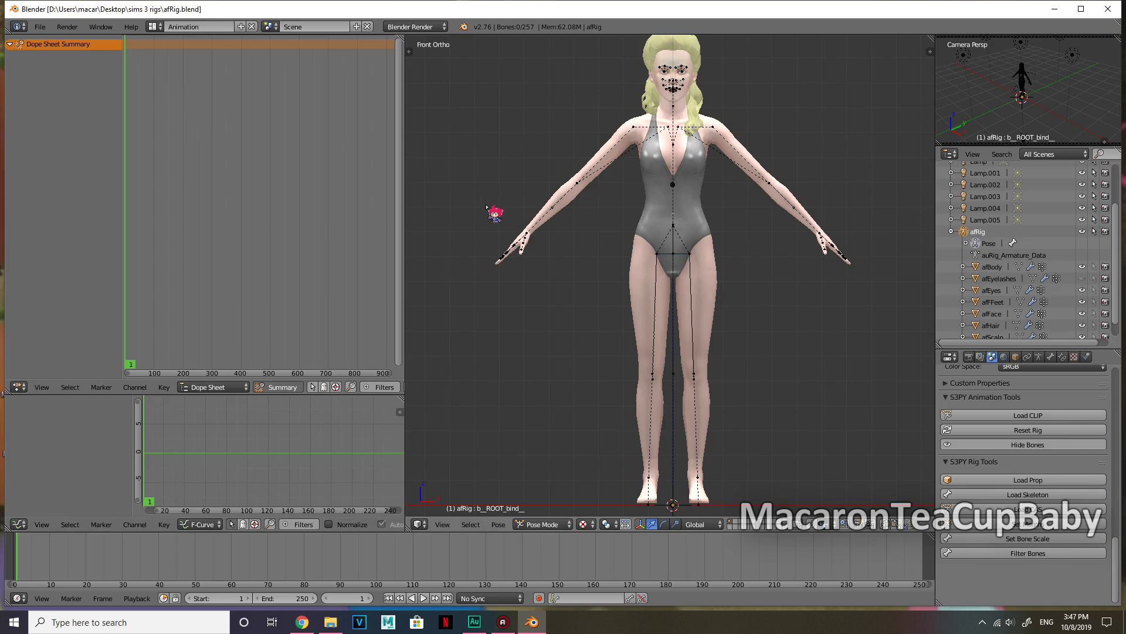
Rotate the rig's pelvis bone by about -10 degrees in the front view so both legs swing sideways.
scroll(694, 208, down, 1)
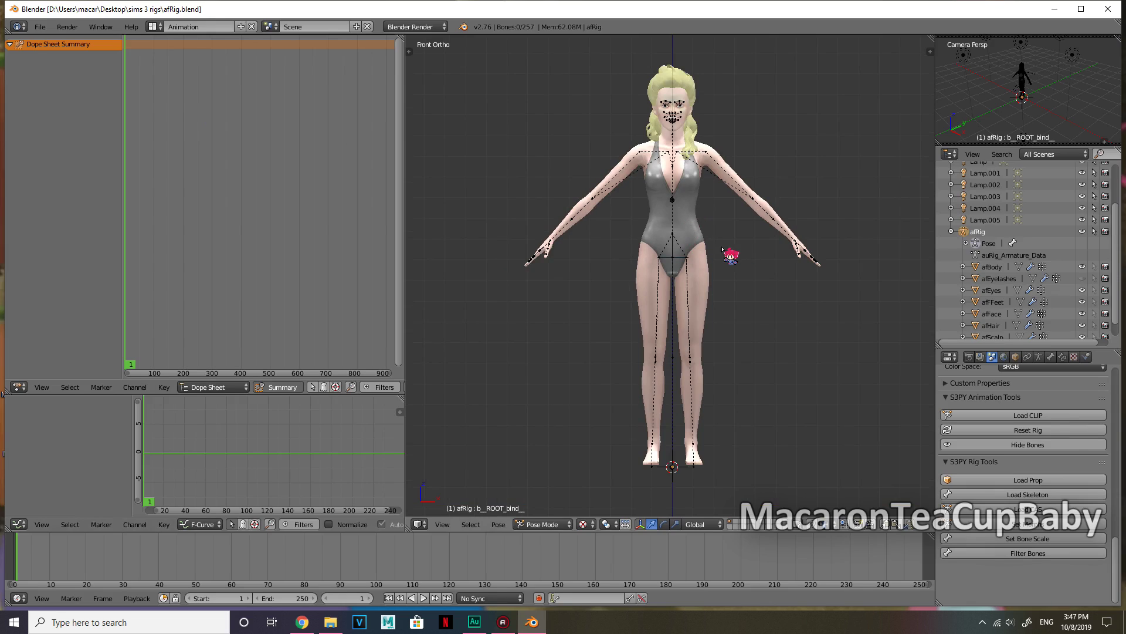
right_click(672, 236)
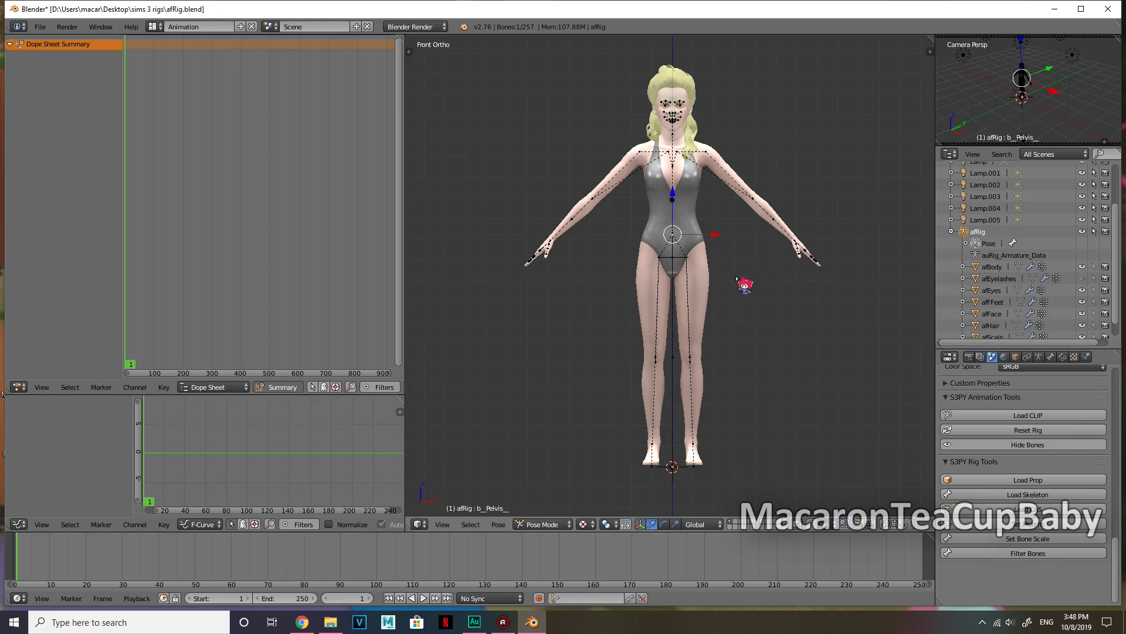
key(r)
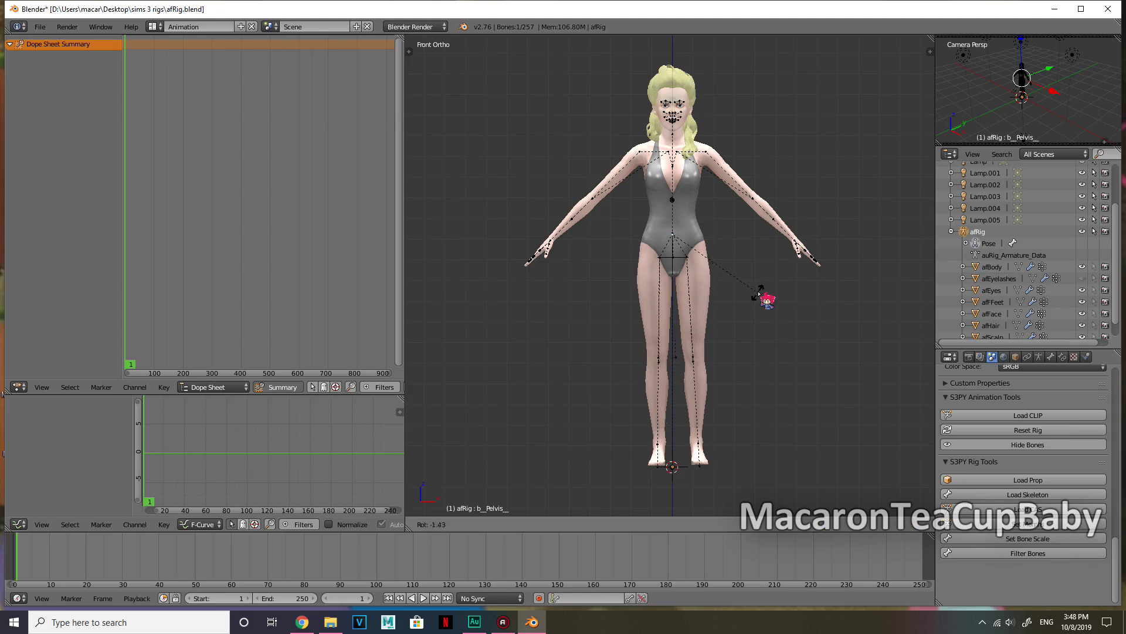
key(Escape)
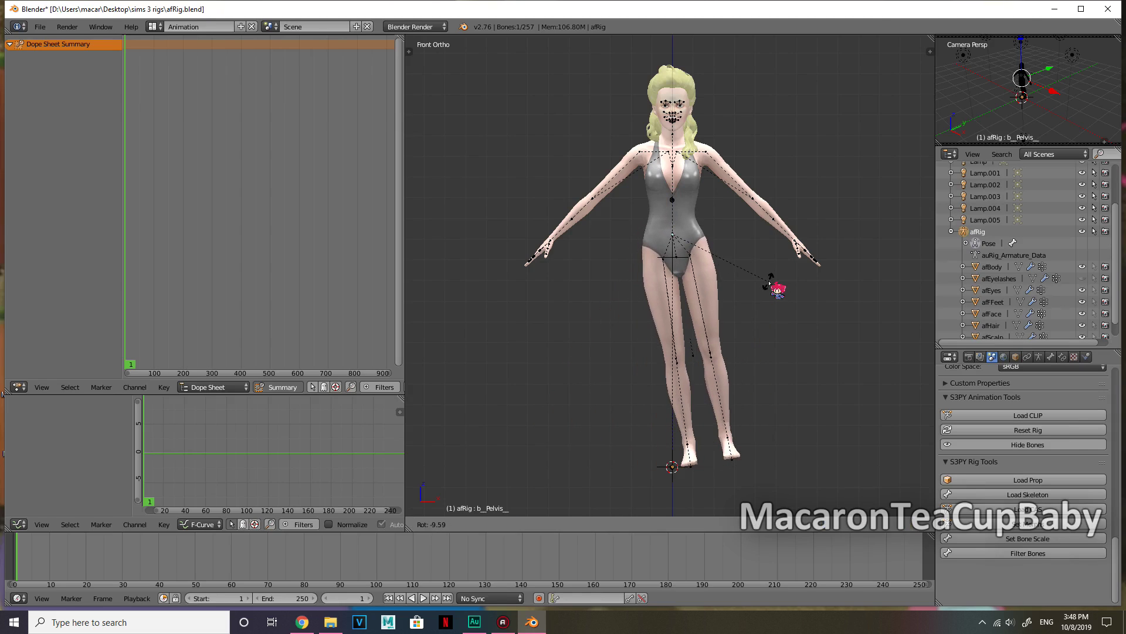
Rotate the right thigh bone to bring that leg back under the body, and select the left thigh bone.
right_click(663, 258)
key(r)
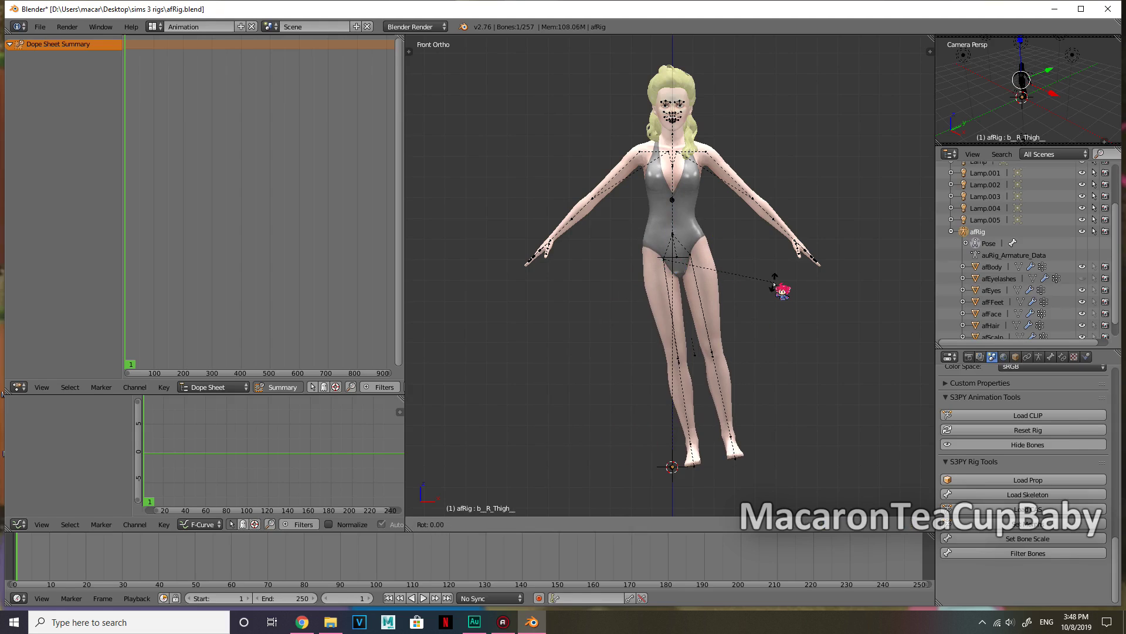
click(774, 309)
right_click(704, 259)
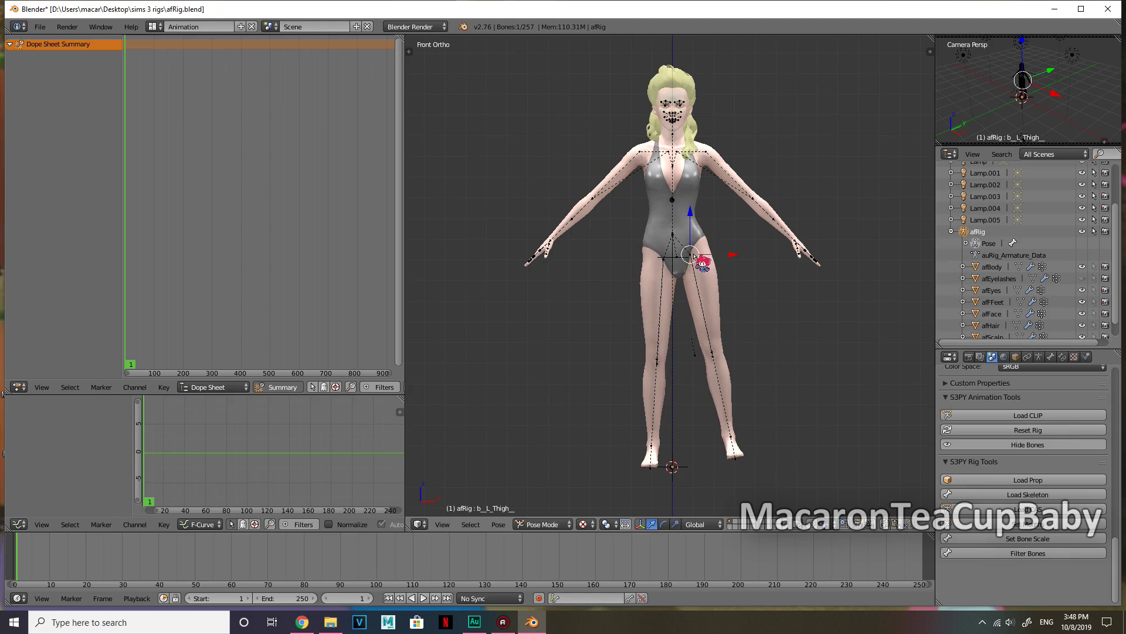
Rotate the left thigh bone about 11 degrees to bring that leg back under the body, and shift the bone slightly down.
key(r)
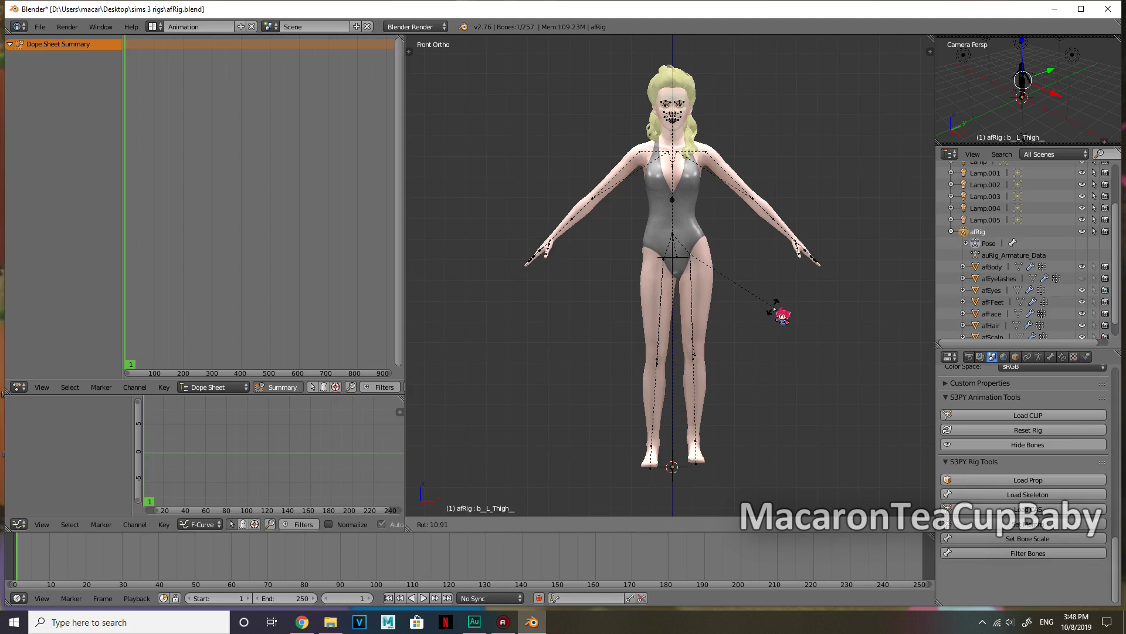
click(775, 309)
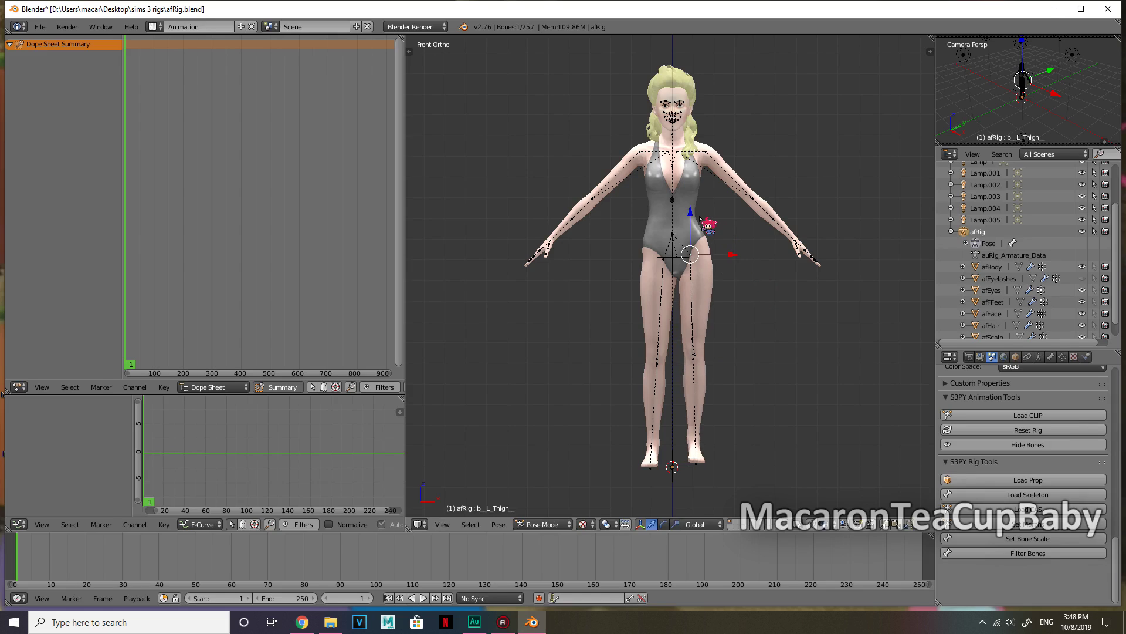
drag(691, 212, 690, 219)
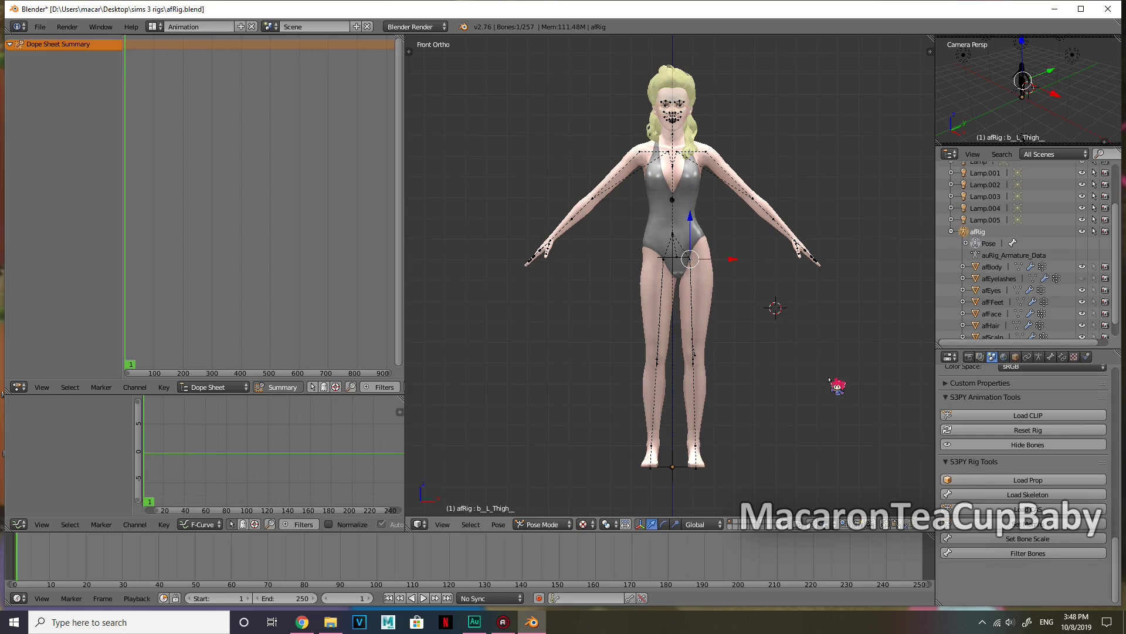
Reset the rig to its default pose.
click(1033, 431)
click(772, 357)
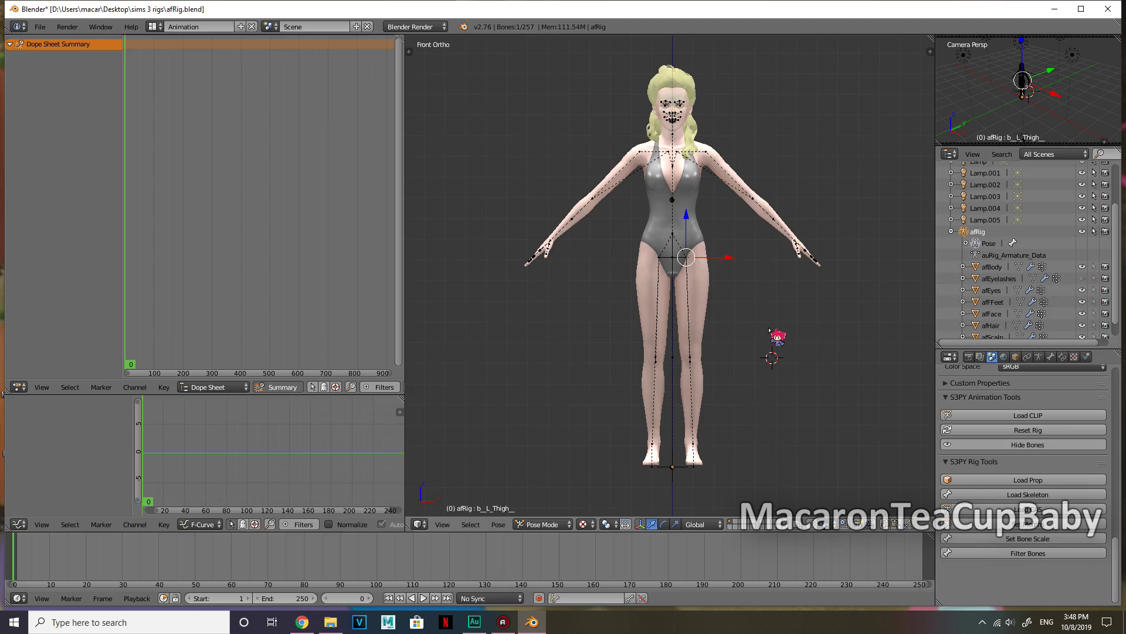
Add an IK constraint to the left foot bone, targeting a new empty object.
right_click(696, 440)
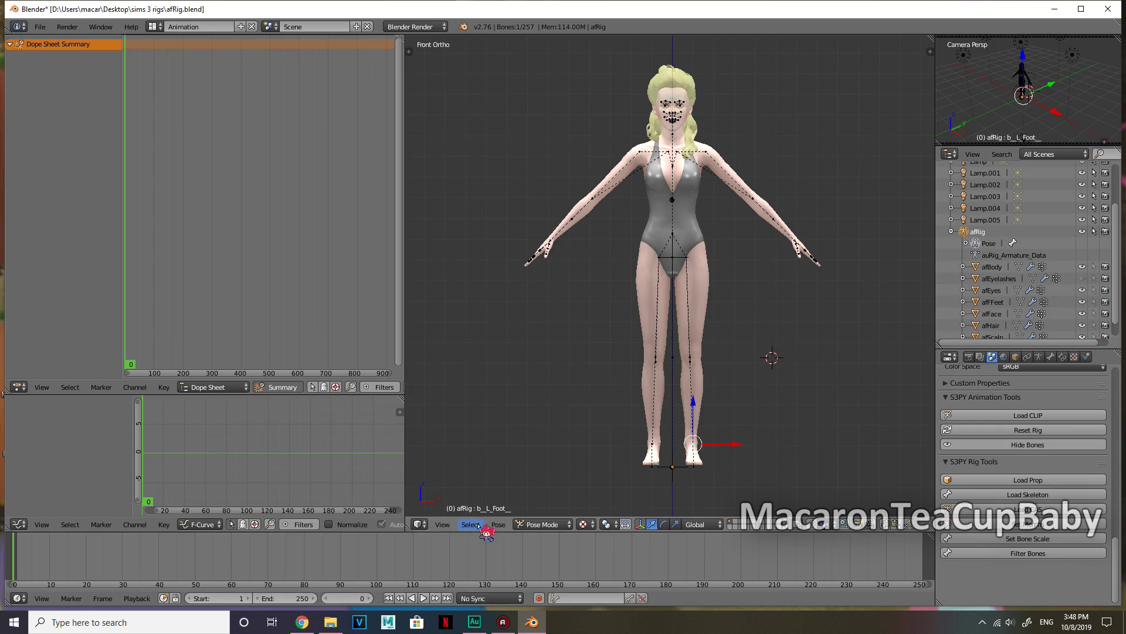
click(757, 430)
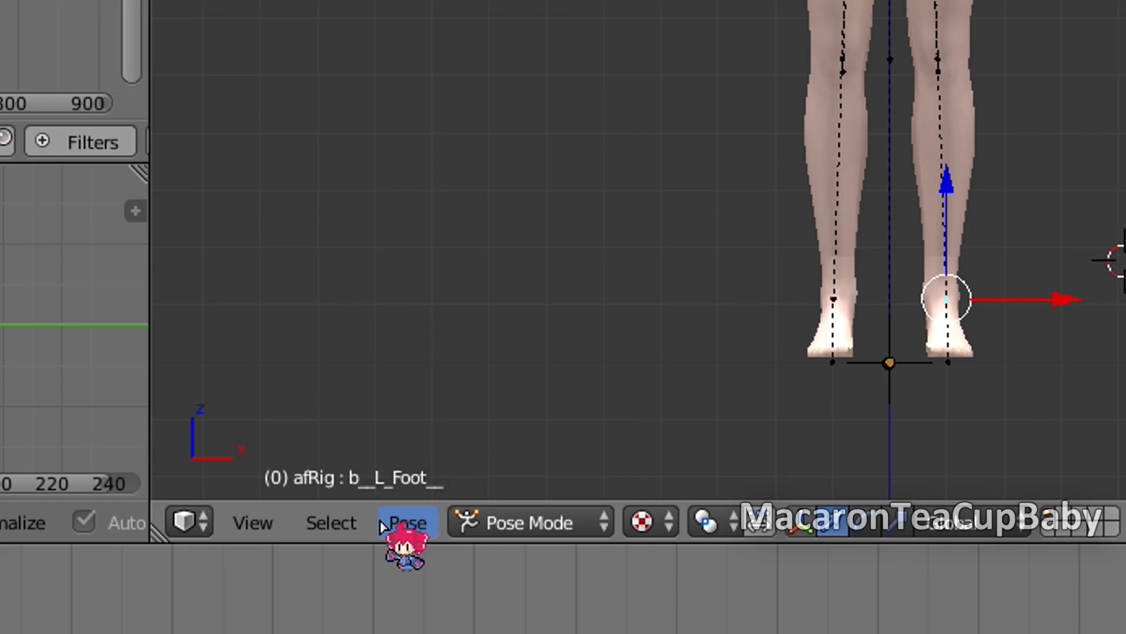
click(406, 524)
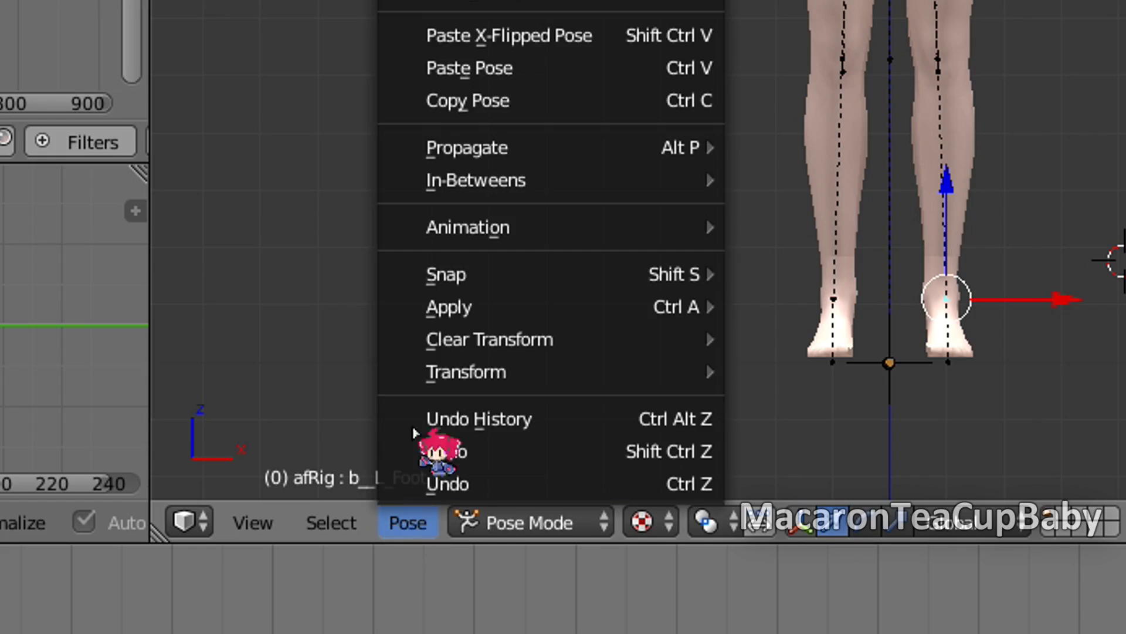
mouse_move(517, 0)
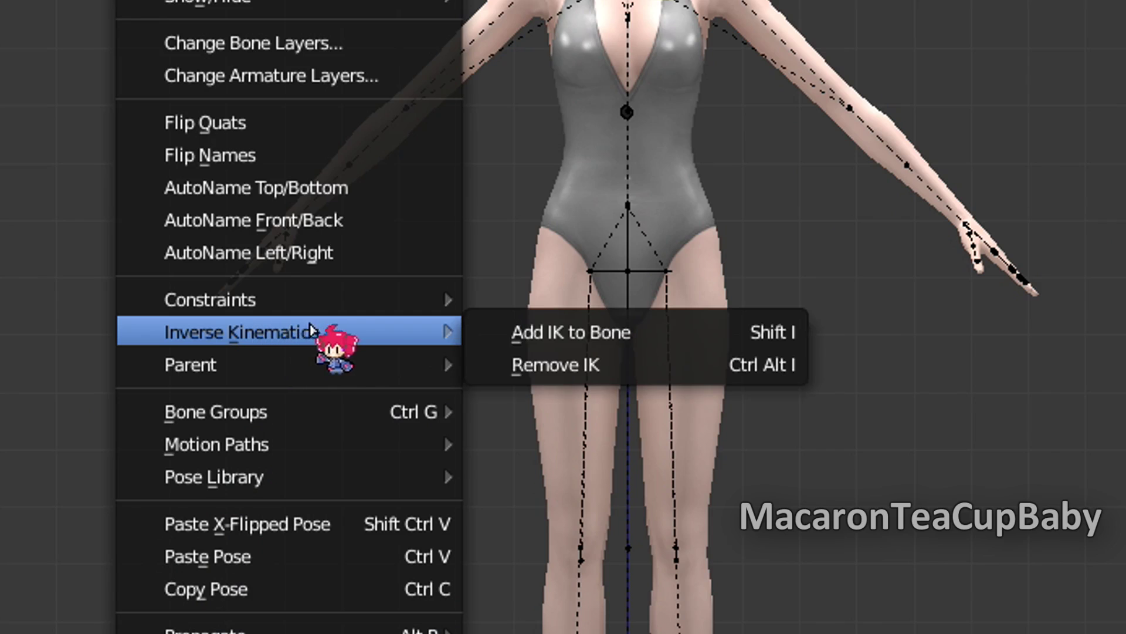
click(629, 332)
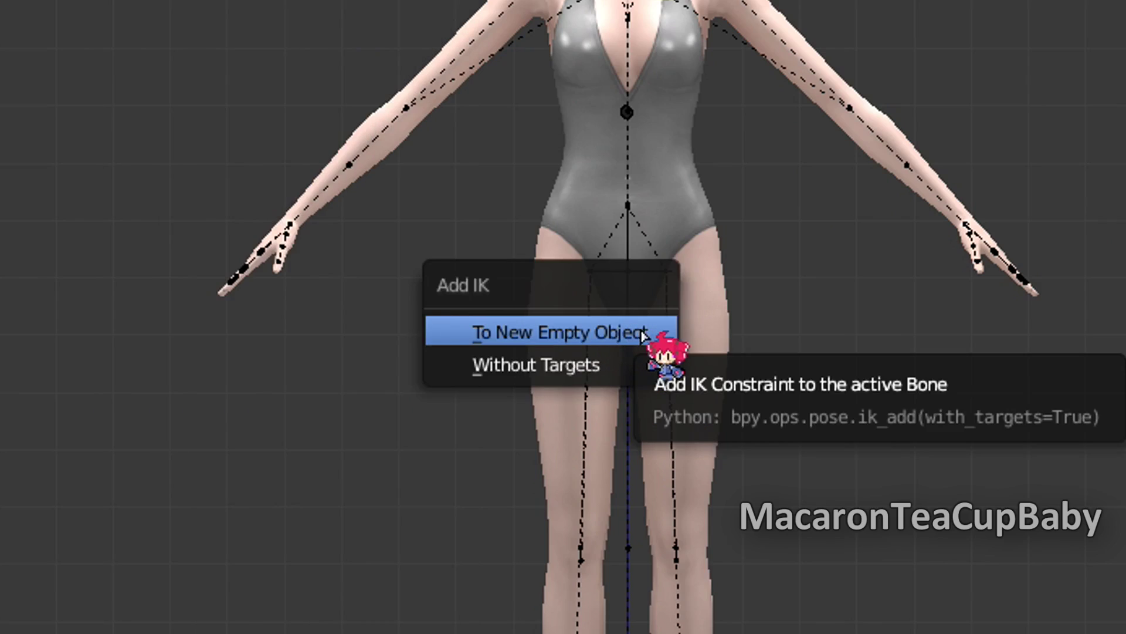
click(646, 339)
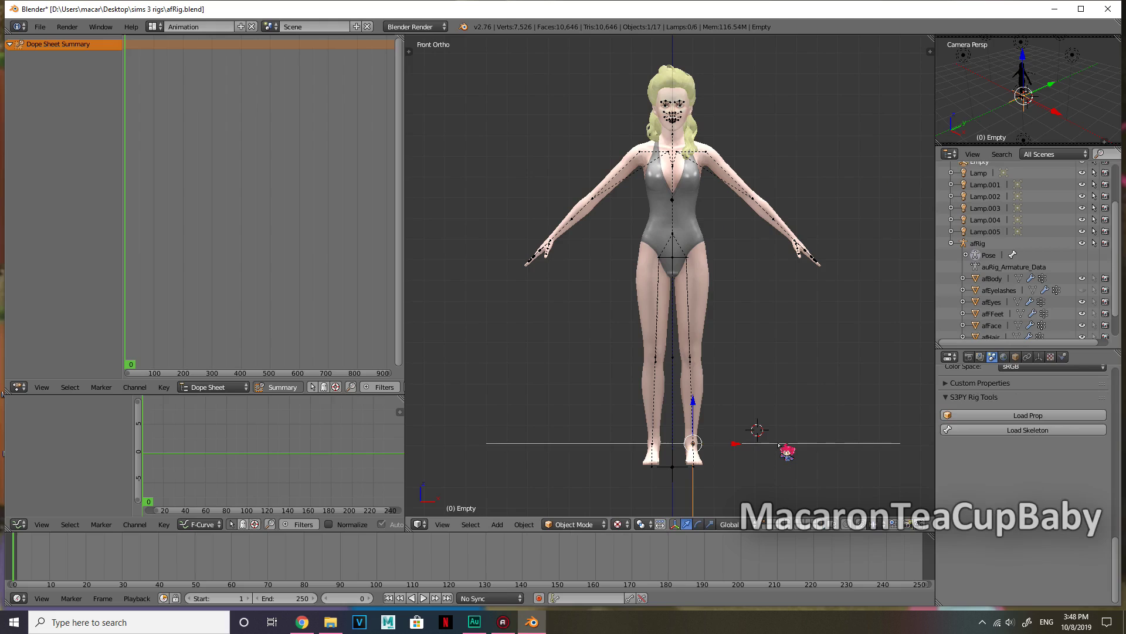
Scale the new empty at the left foot down to about 0.1 and select the left foot bone.
key(s)
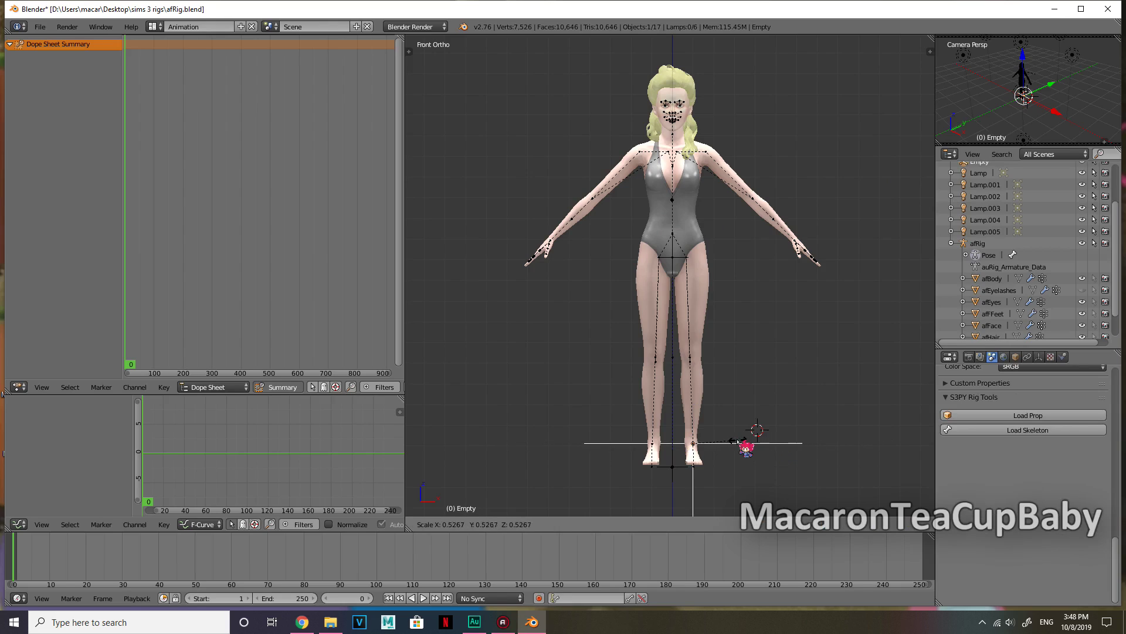
click(708, 450)
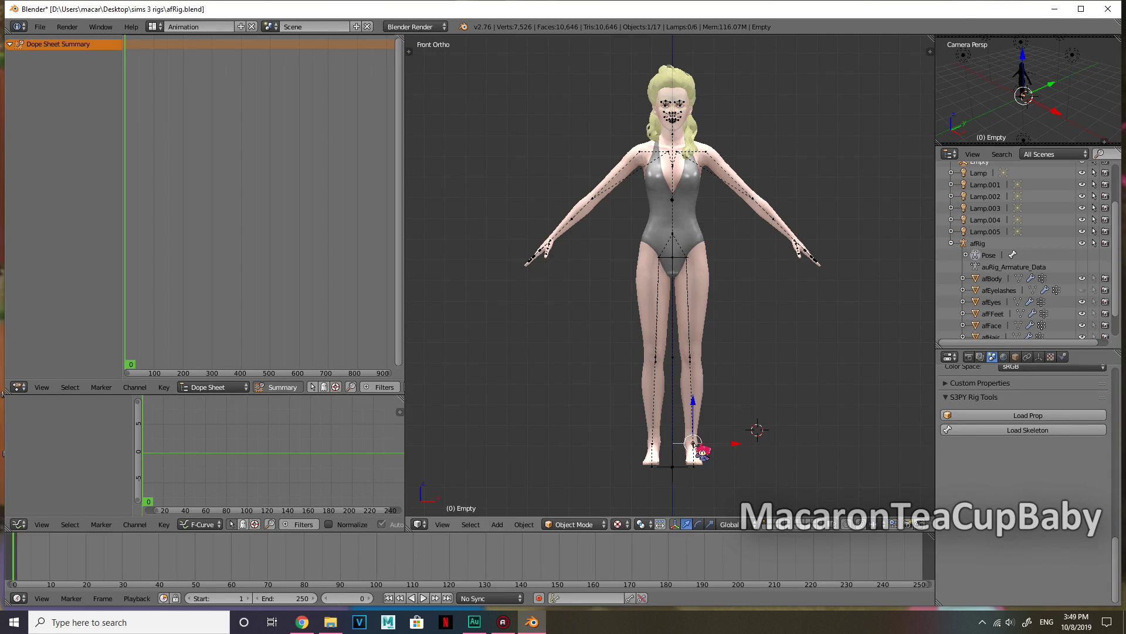
right_click(694, 444)
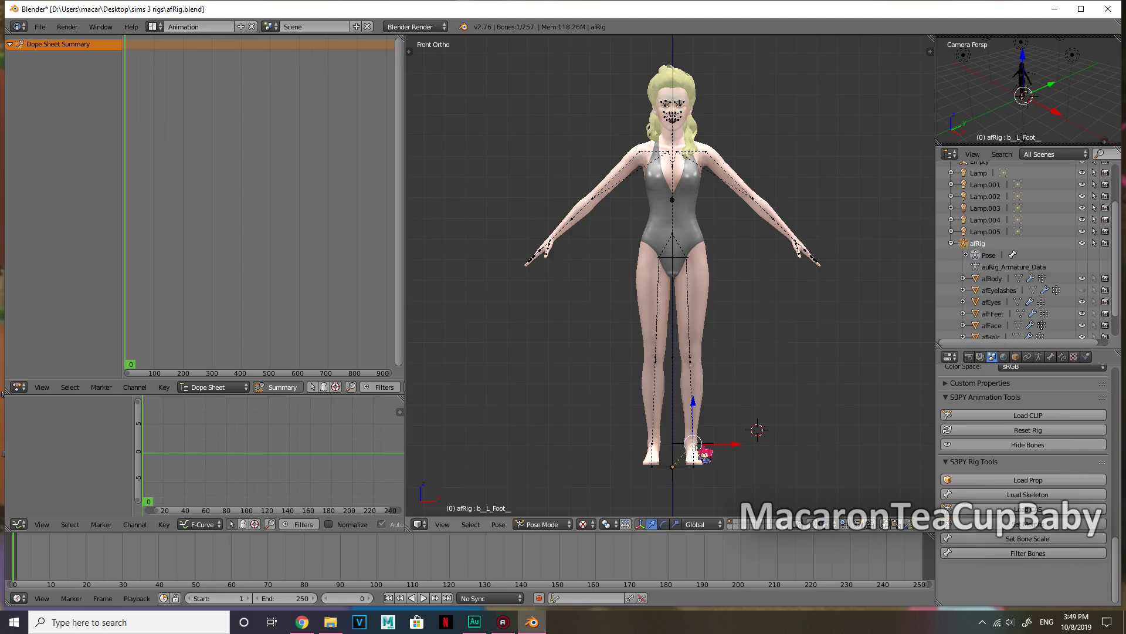
key(g)
key(z)
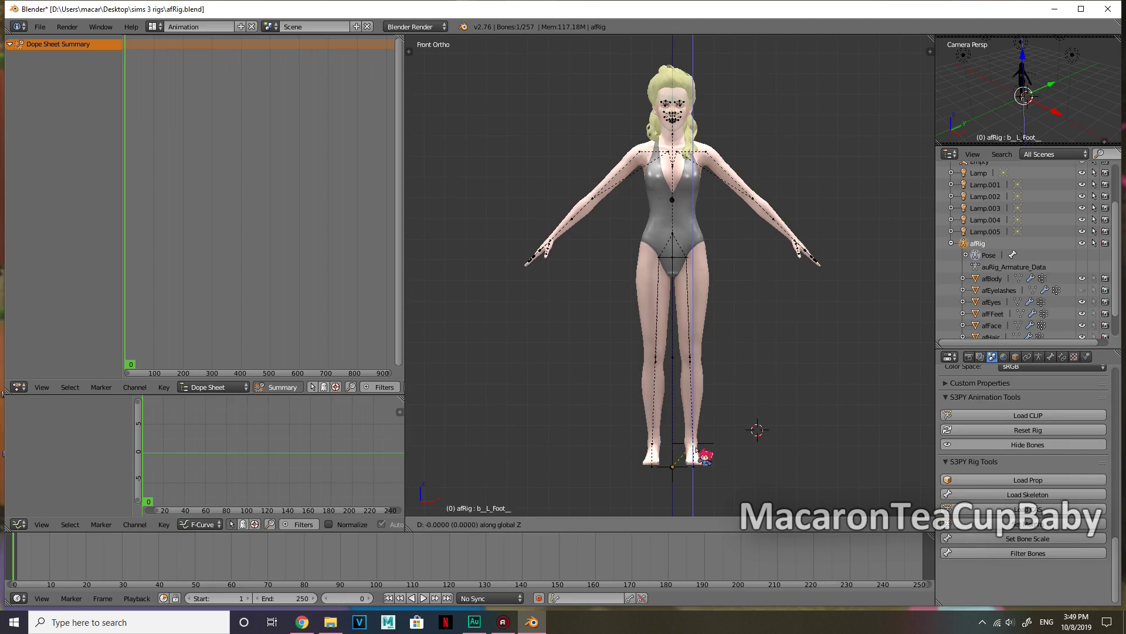
right_click(715, 455)
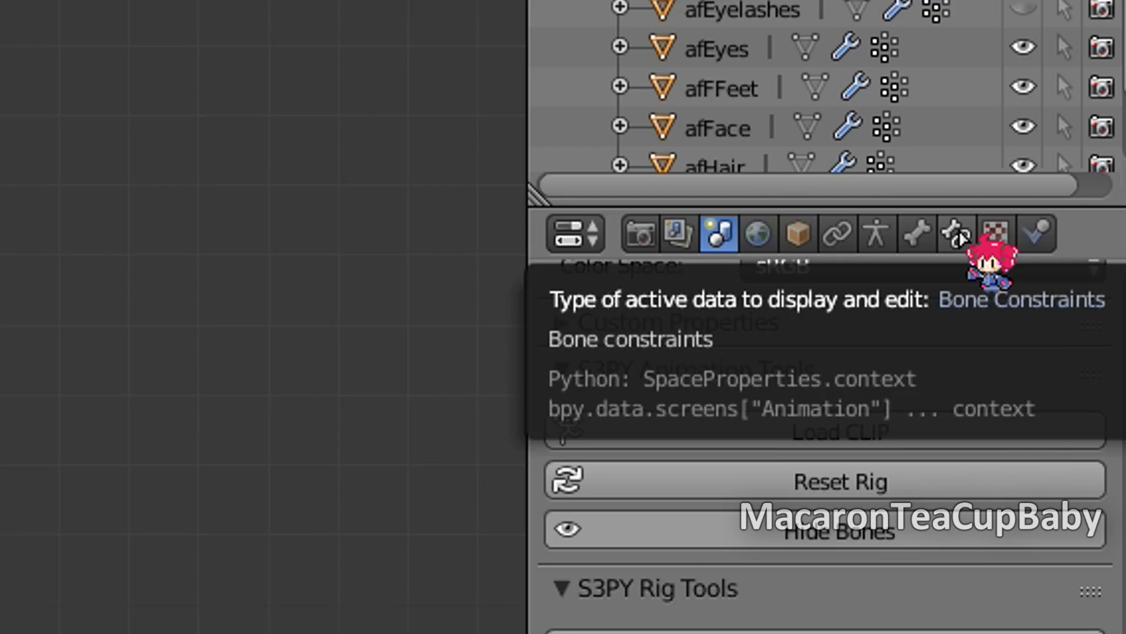
Set the left foot's IK constraint to a chain length of 3 and make the chain follow the target's rotation.
click(958, 233)
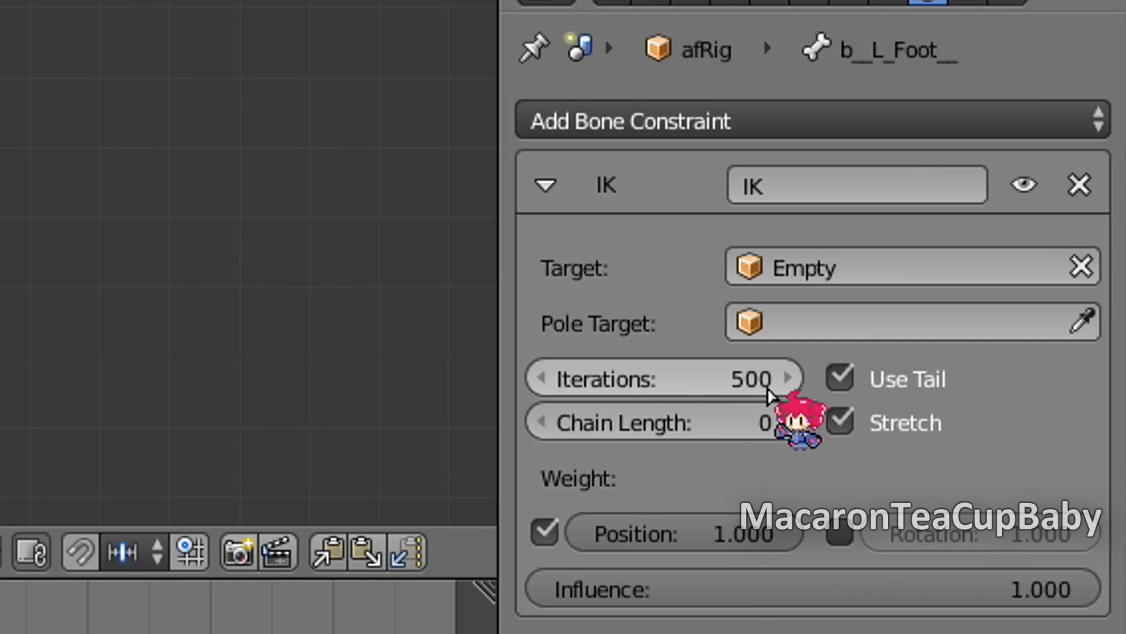
click(789, 421)
click(789, 422)
click(789, 422)
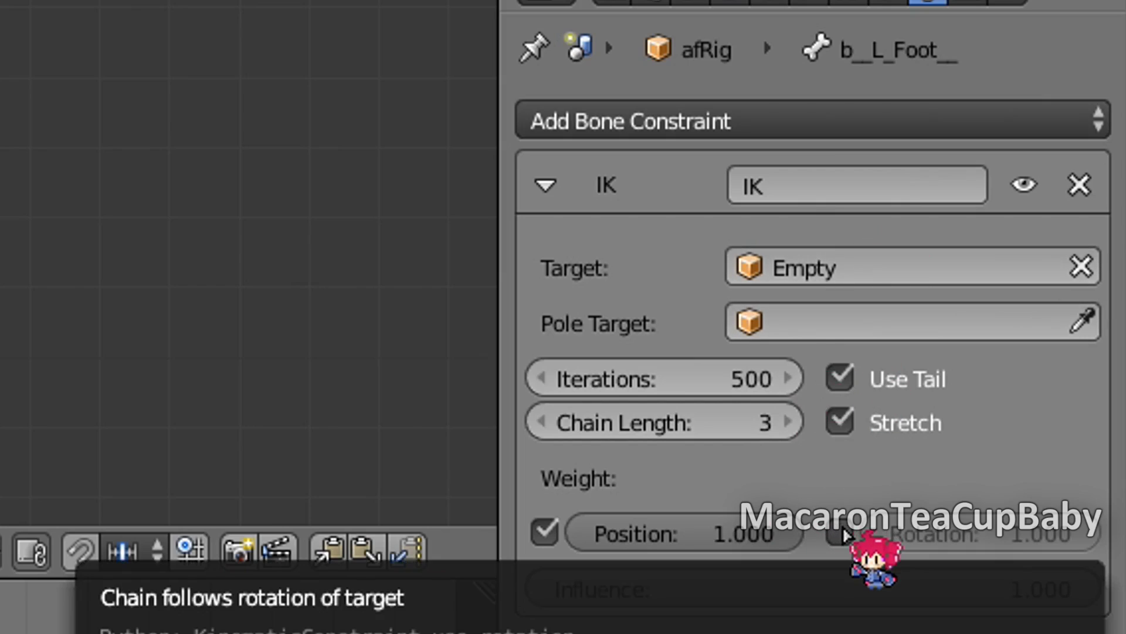
click(844, 531)
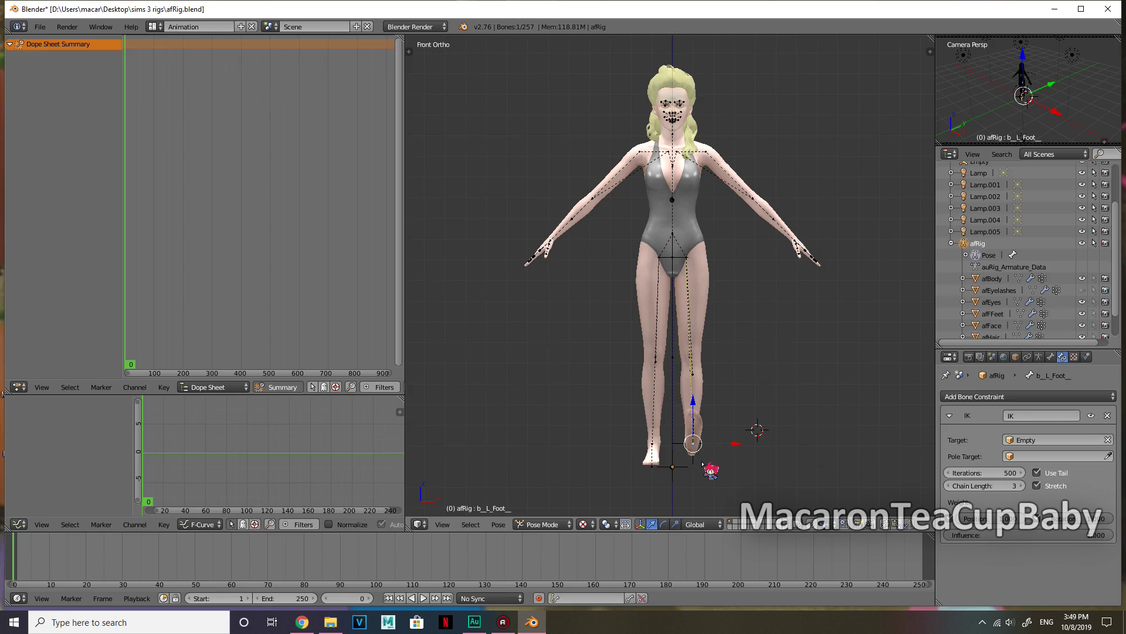
Rotate the left foot's IK empty about 90 degrees around X in the right view so the foot lies flat.
right_click(761, 433)
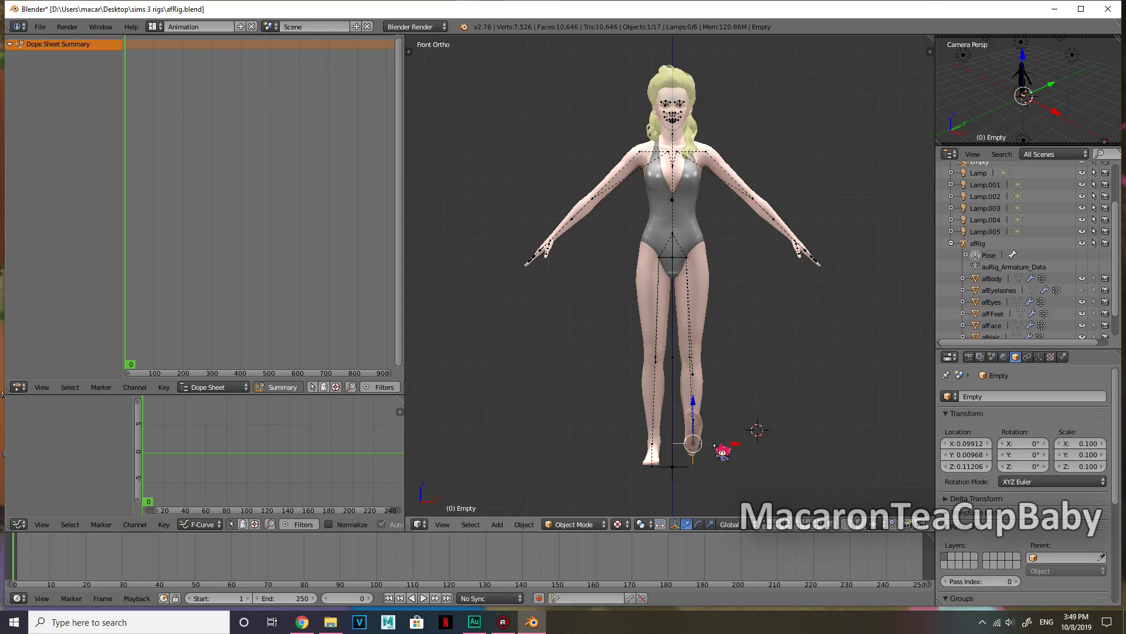
key(KP_3)
key(r)
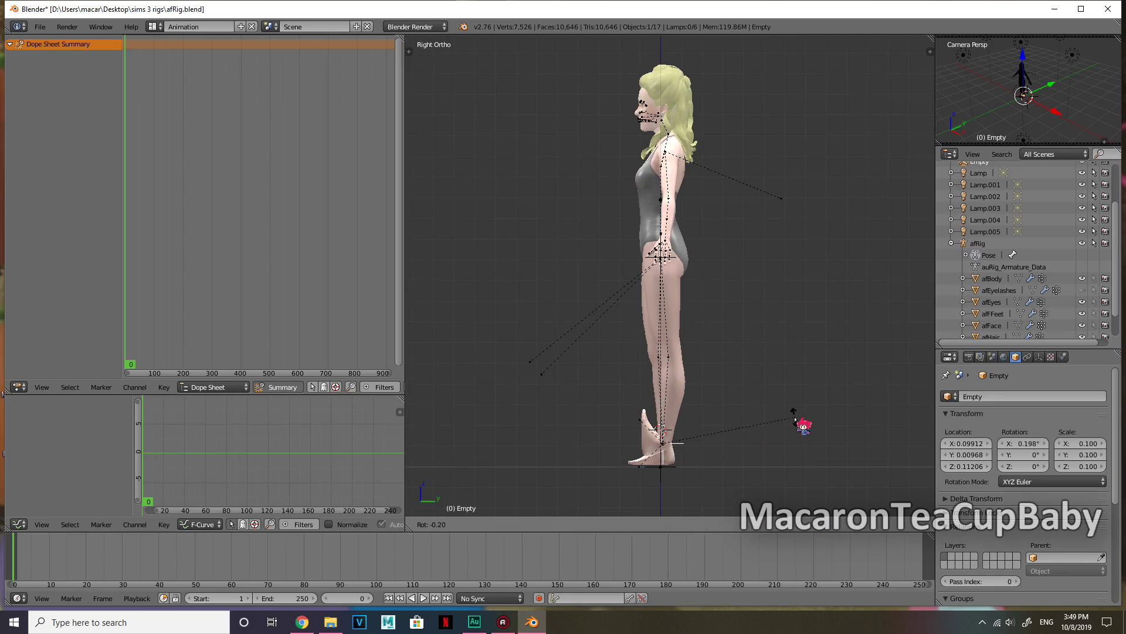
click(625, 251)
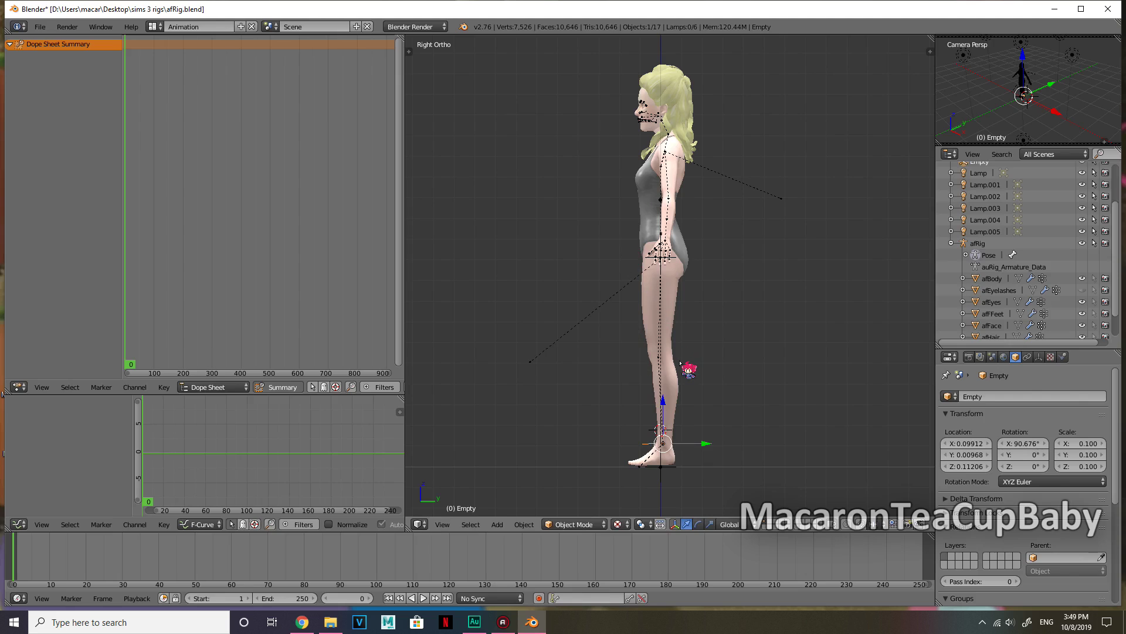
Examine the rig in the front, right, top, back, left and bottom orthographic views, ending in the front view.
middle_drag(700, 407, 737, 418)
key(KP_1)
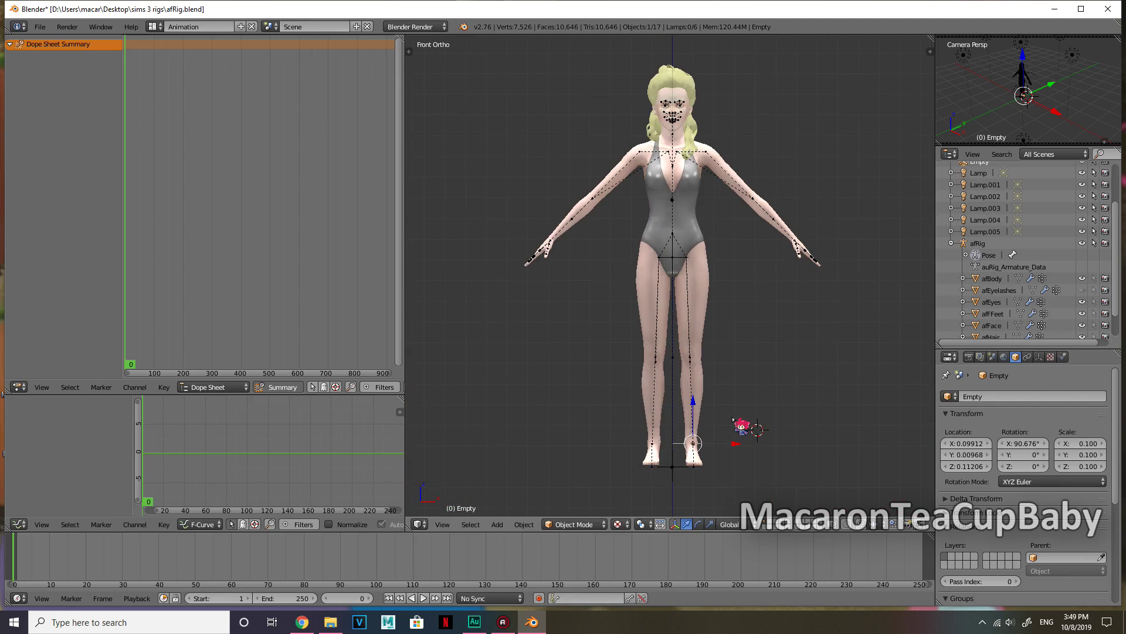
key(KP_3)
key(KP_1)
key(KP_3)
key(KP_1)
key(KP_3)
key(KP_1)
key(KP_7)
key(KP_1)
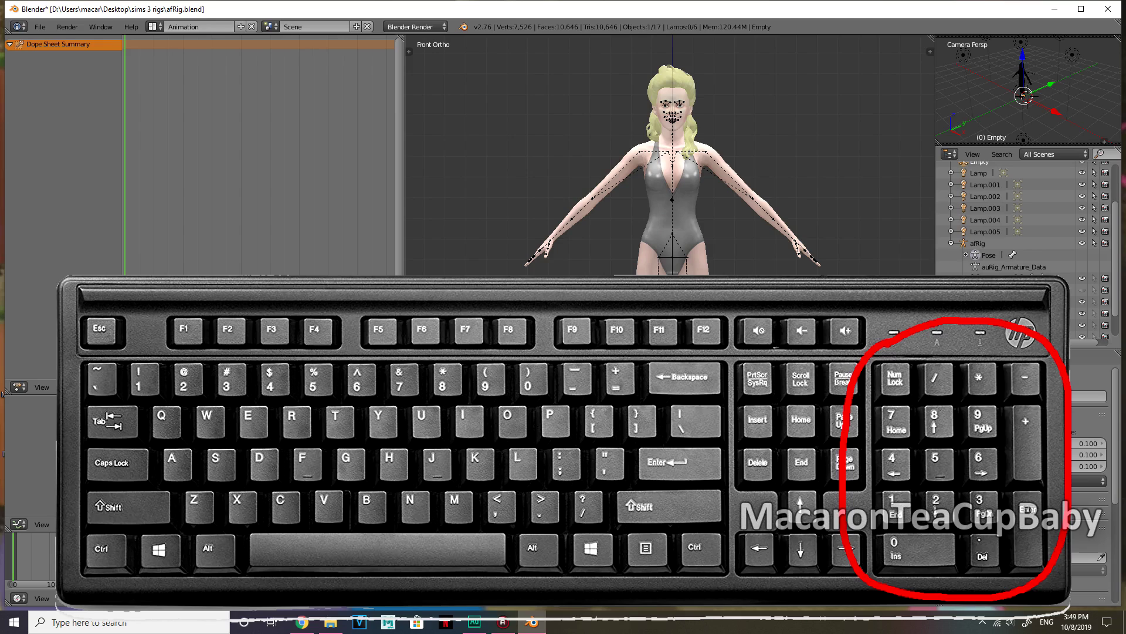
key(KP_3)
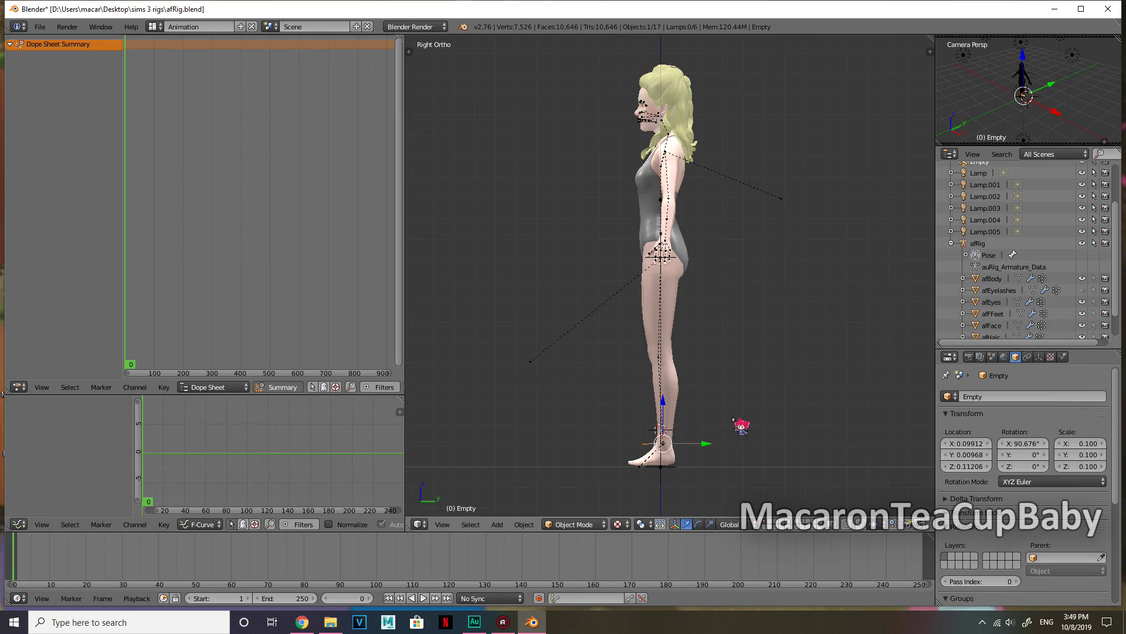
key(KP_7)
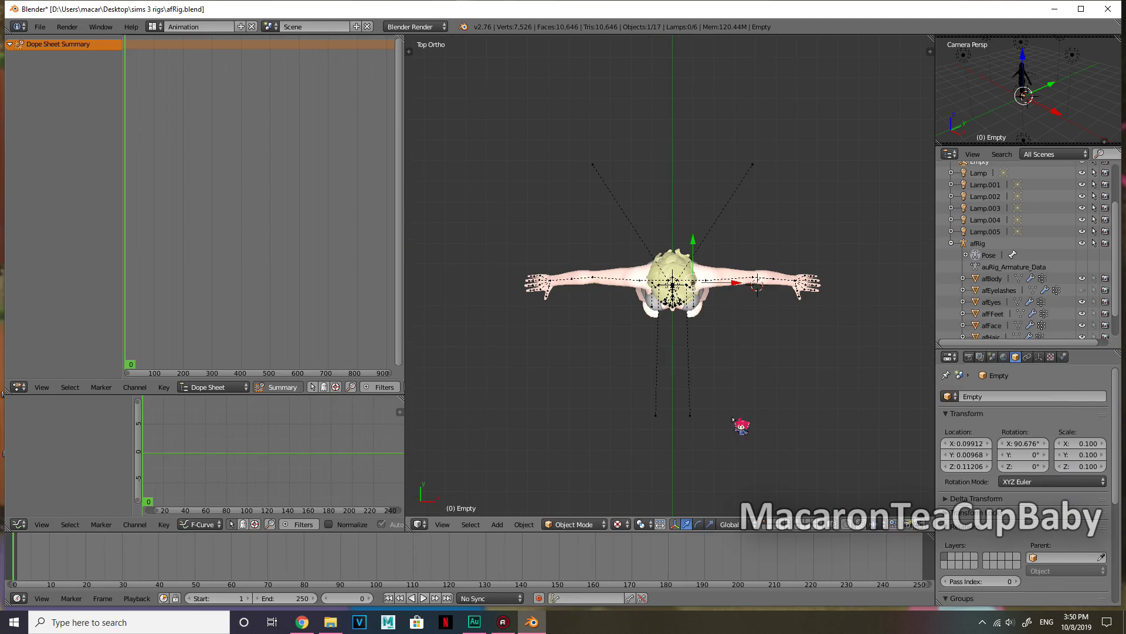
key(ctrl+KP_1)
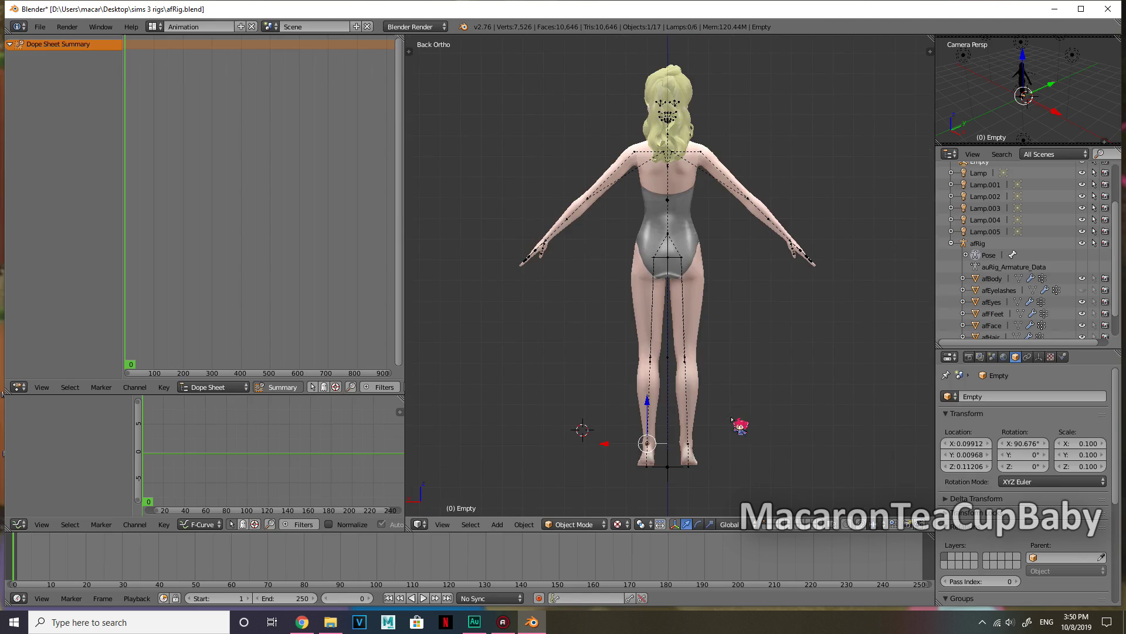
key(ctrl+KP_3)
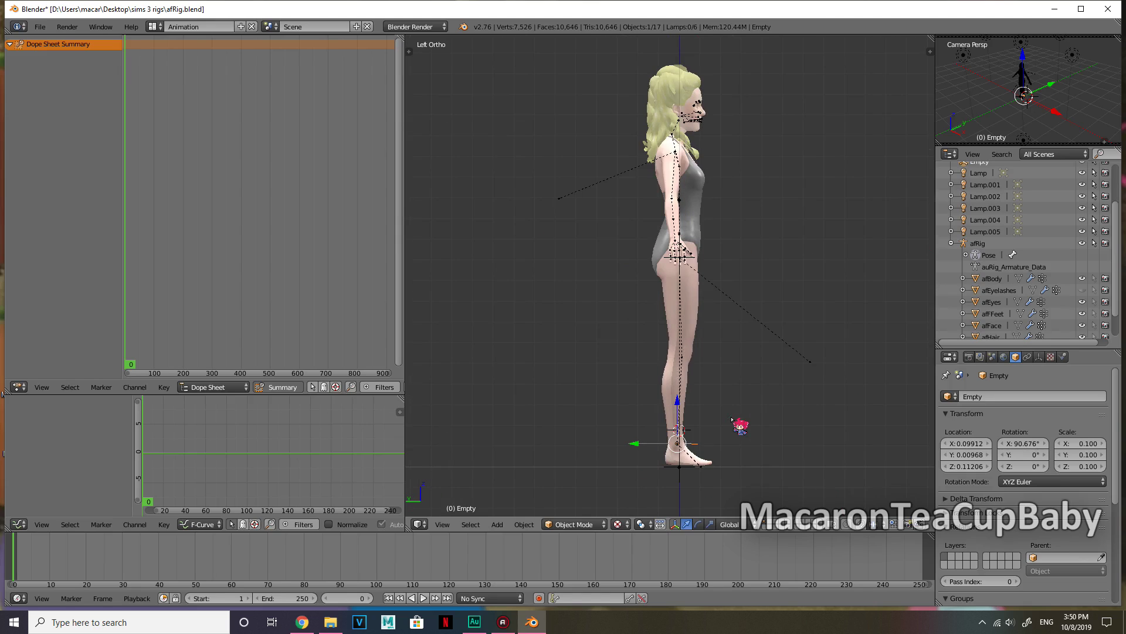
key(ctrl+KP_7)
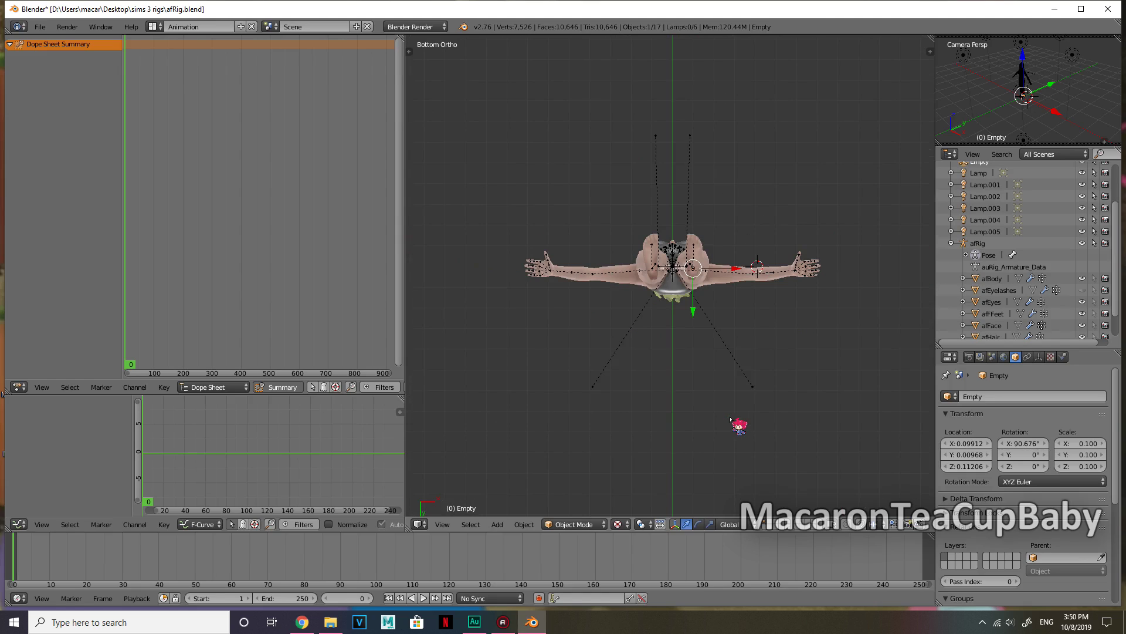
key(KP_1)
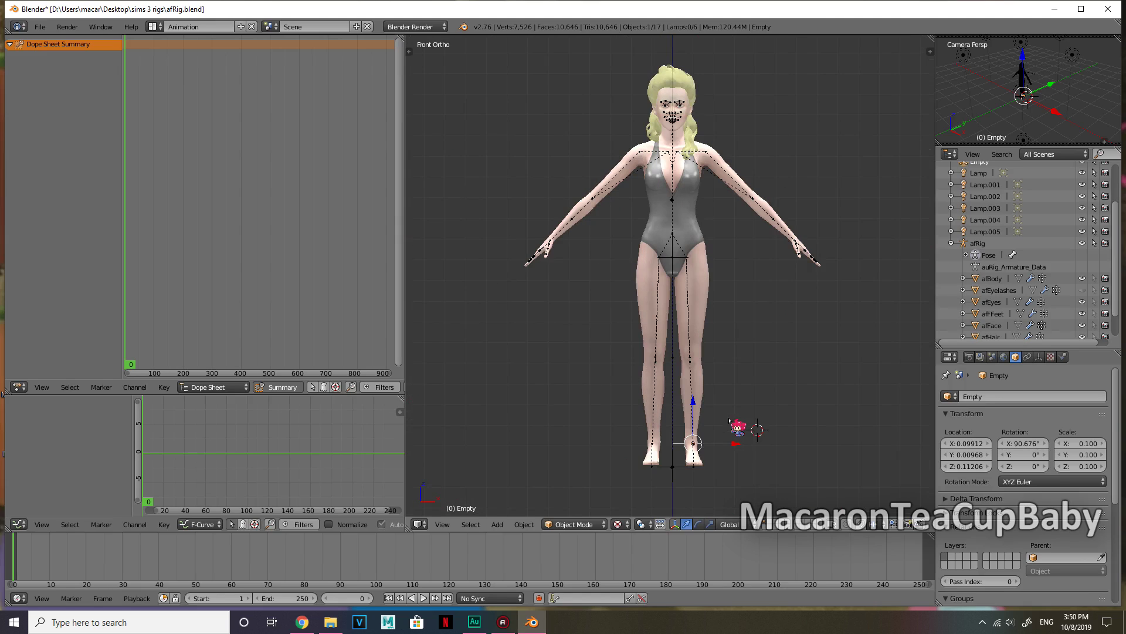
Add an IK constraint to the right foot bone, targeting a new empty object.
right_click(653, 445)
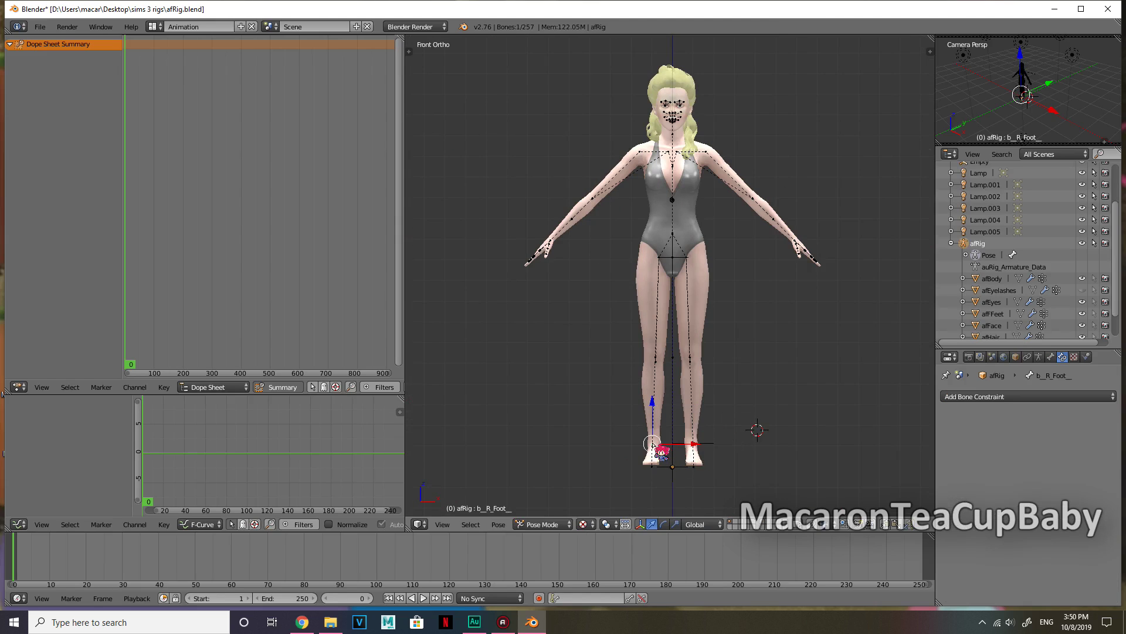
click(498, 524)
mouse_move(533, 279)
click(668, 280)
click(668, 281)
Scale the new empty at the right foot down to about 0.077.
right_click(785, 444)
key(s)
click(653, 447)
Give the right foot's IK constraint the same chain length as the left foot's and make it follow the target's rotation.
right_click(654, 447)
drag(1016, 486, 1033, 487)
click(1037, 518)
Rotate the right foot's IK empty about 93 degrees around X in the left view so the foot lies flat.
key(ctrl+KP_3)
key(KP_1)
right_click(665, 445)
key(ctrl+KP_3)
key(r)
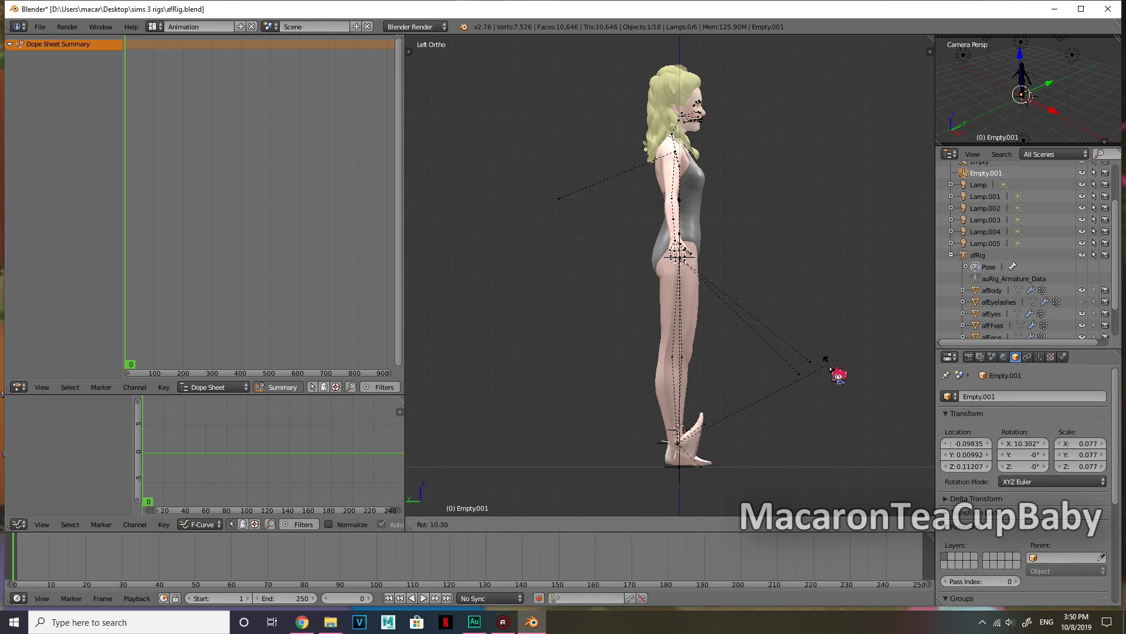
click(775, 89)
key(KP_1)
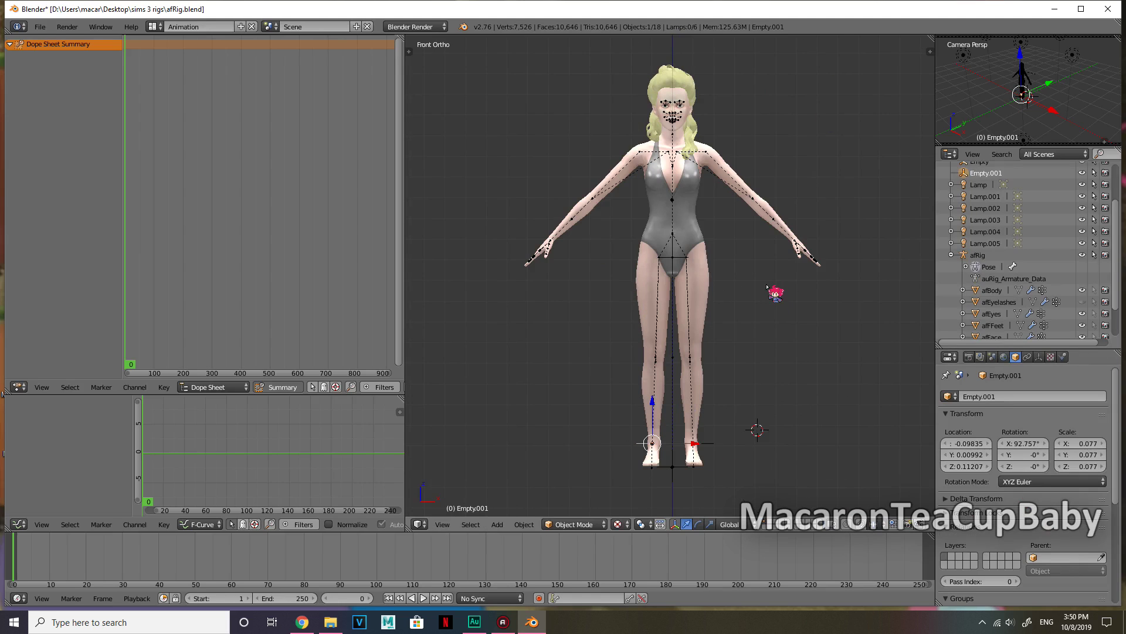
Raise the right foot's IK empty to about Z 0.43 to test the leg bend, and undo the move.
mouse_move(779, 280)
middle_down()
mouse_move(771, 298)
mouse_move(688, 291)
mouse_move(787, 283)
middle_up()
drag(656, 405, 646, 338)
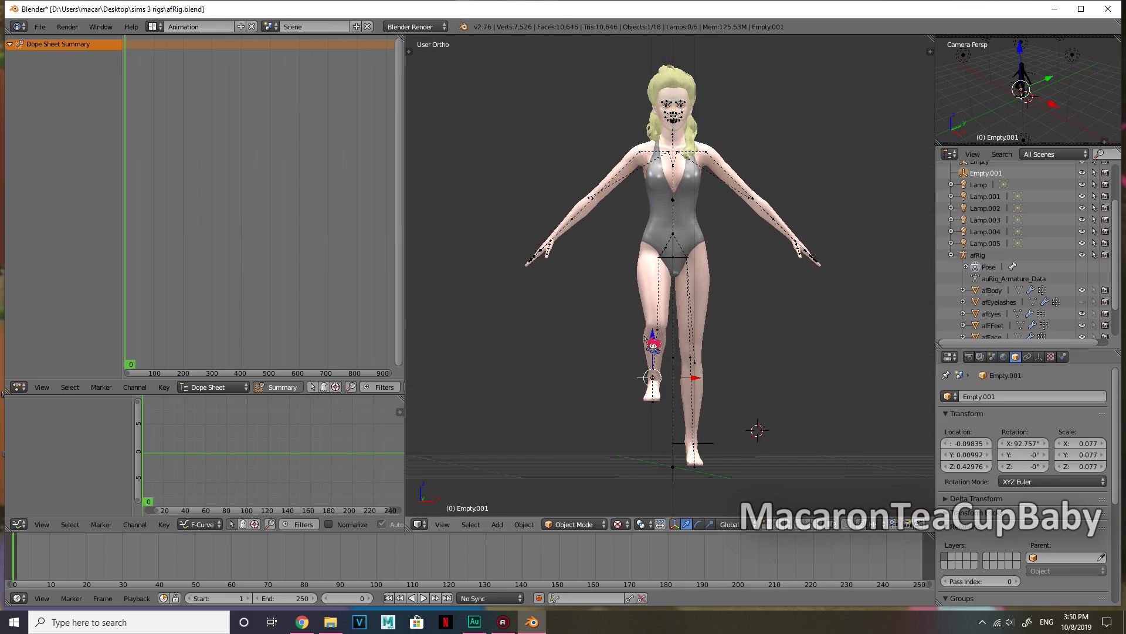
key(ctrl+z)
key(KP_1)
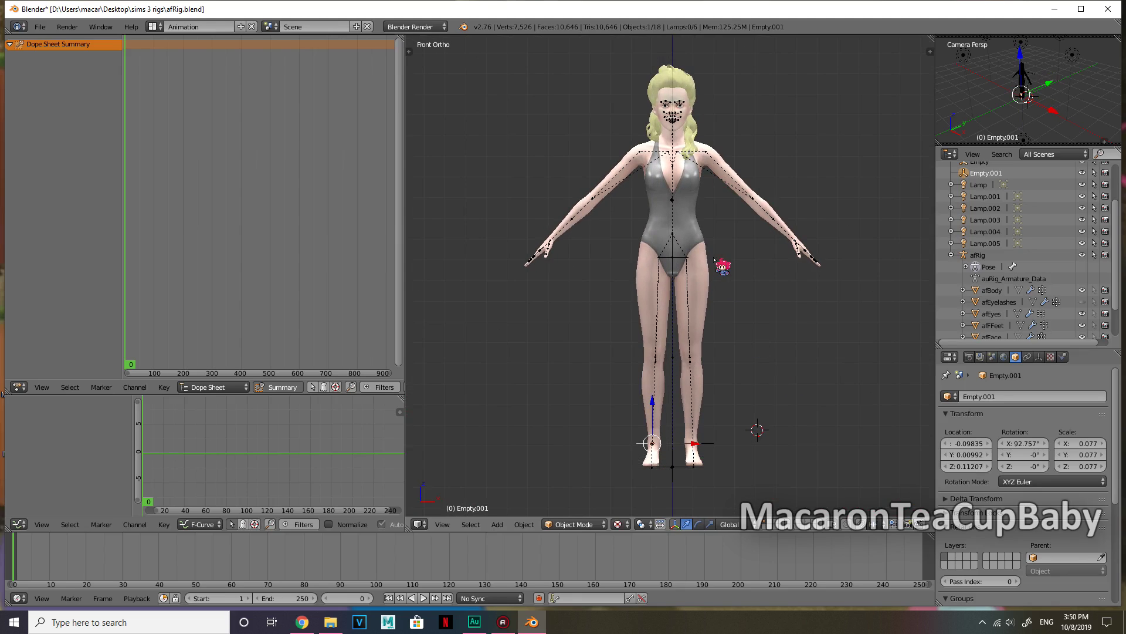
Try rotating the pelvis bone in the front view to test how the IK legs respond.
right_click(675, 242)
right_click(673, 235)
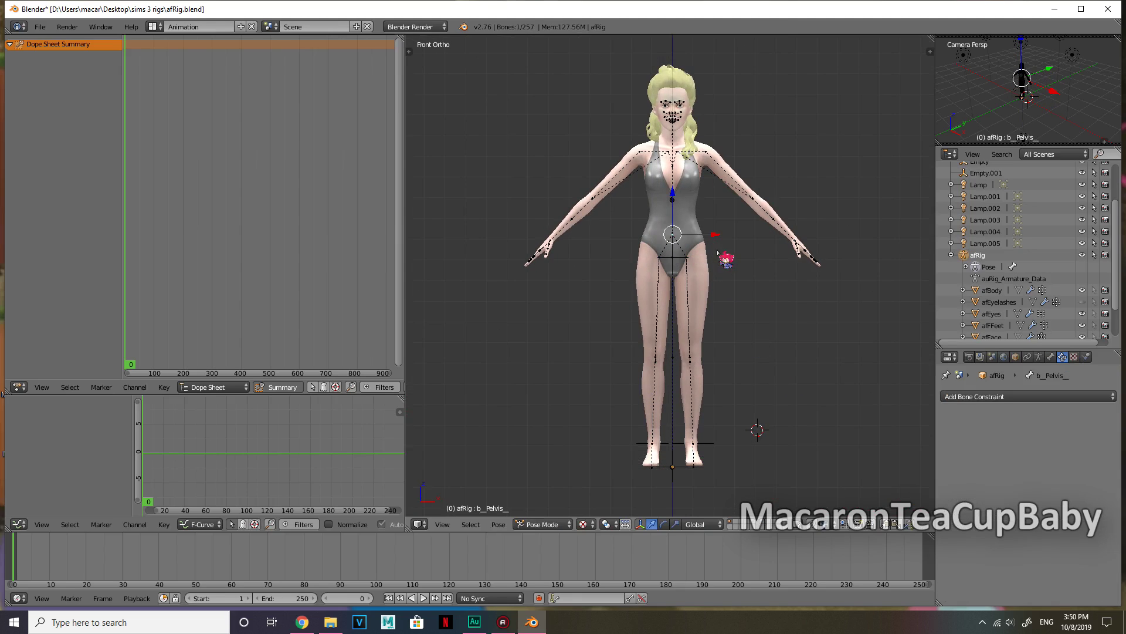
key(r)
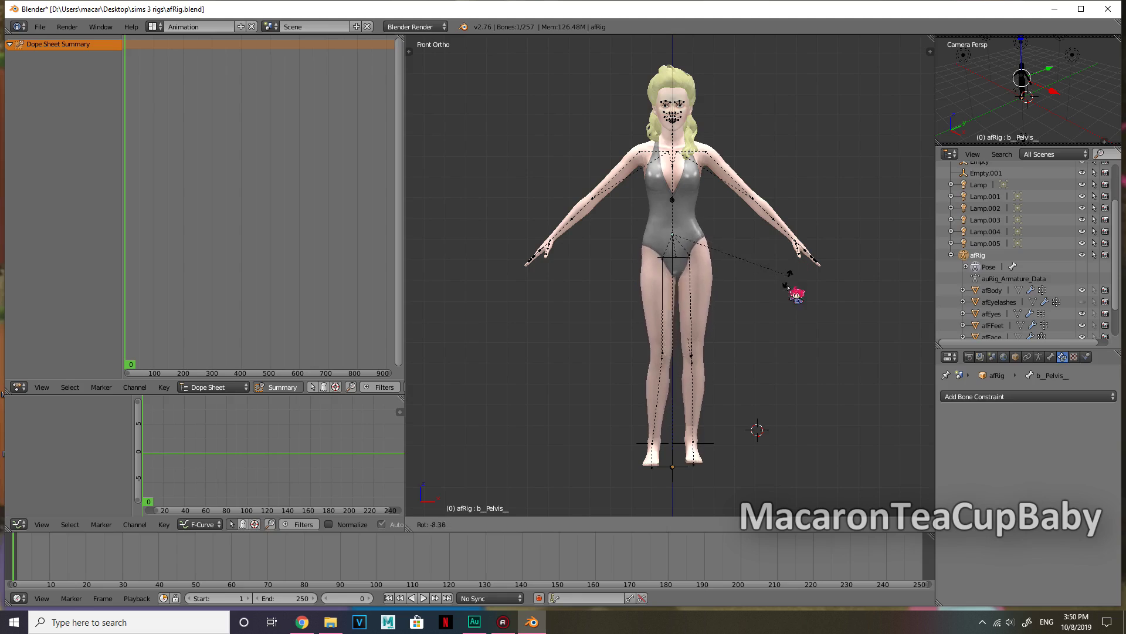
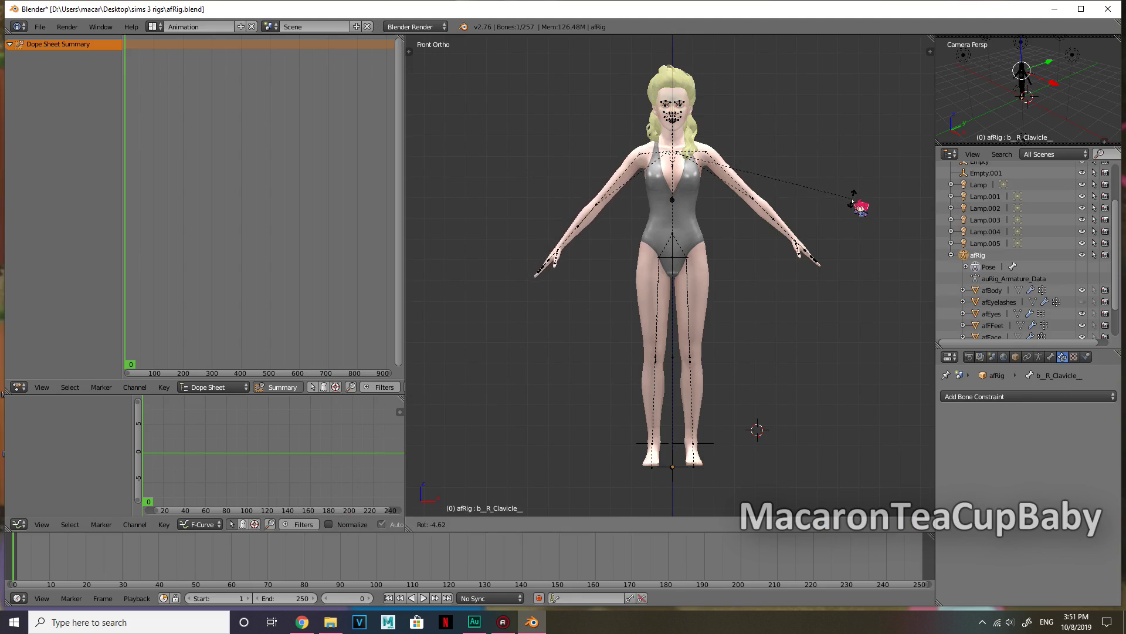
Rotate the right and left clavicle bones slightly downward in the front view to lower both shoulders evenly.
right_click(679, 153)
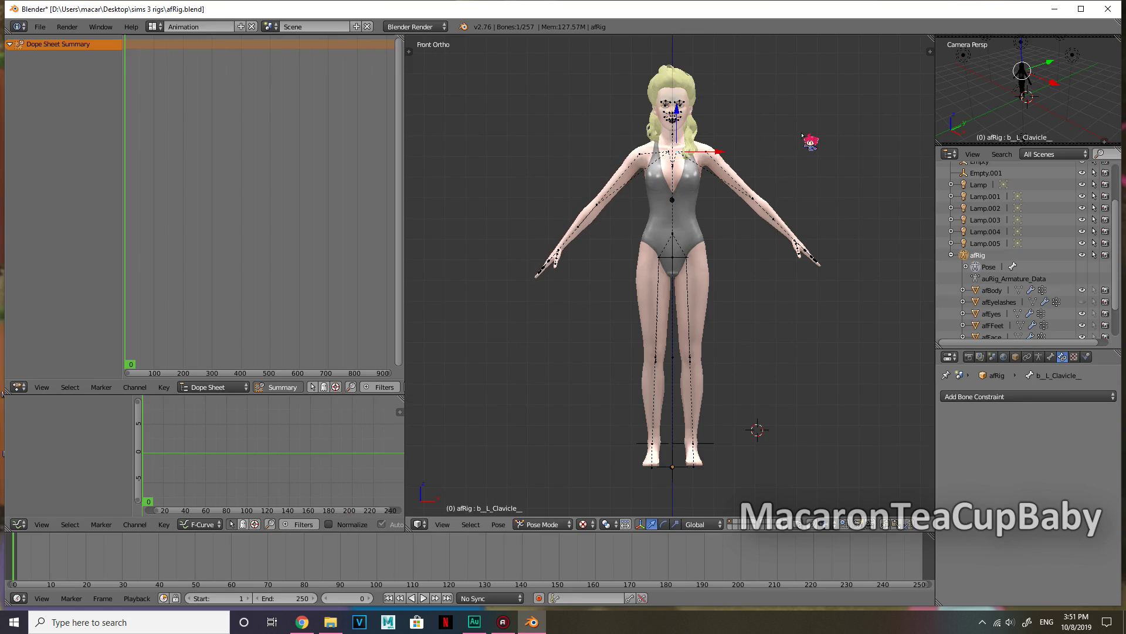
key(r)
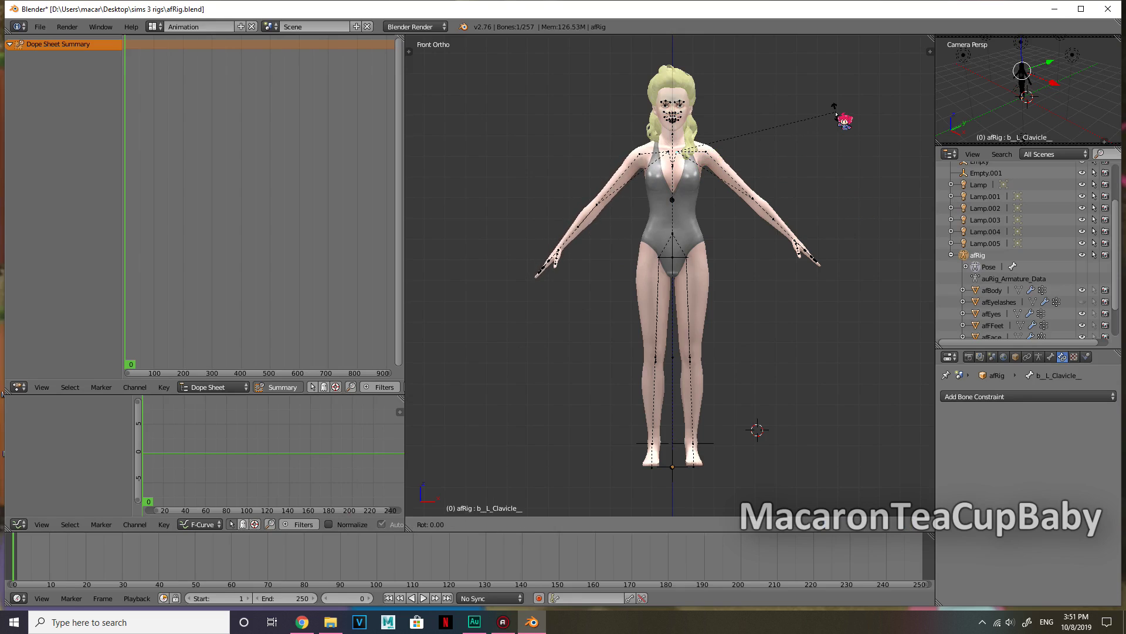
right_click(837, 128)
right_click(669, 157)
key(r)
right_click(795, 101)
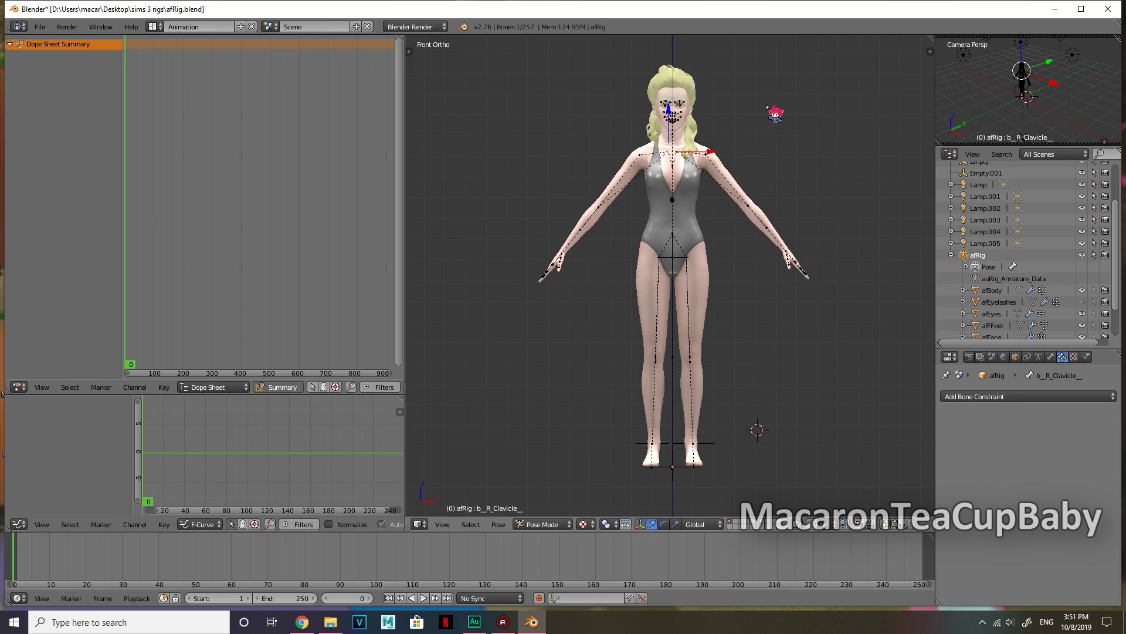
Rotate both upper arm bones down in the front view so the arms hang beside the body, the left by about 33 degrees.
right_click(641, 156)
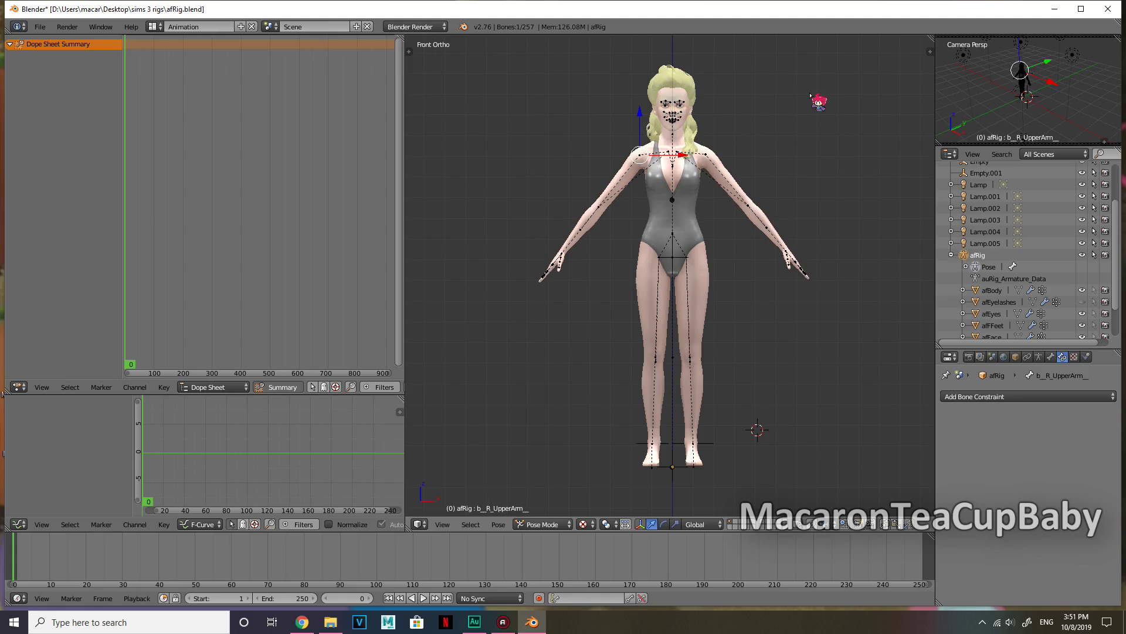
key(r)
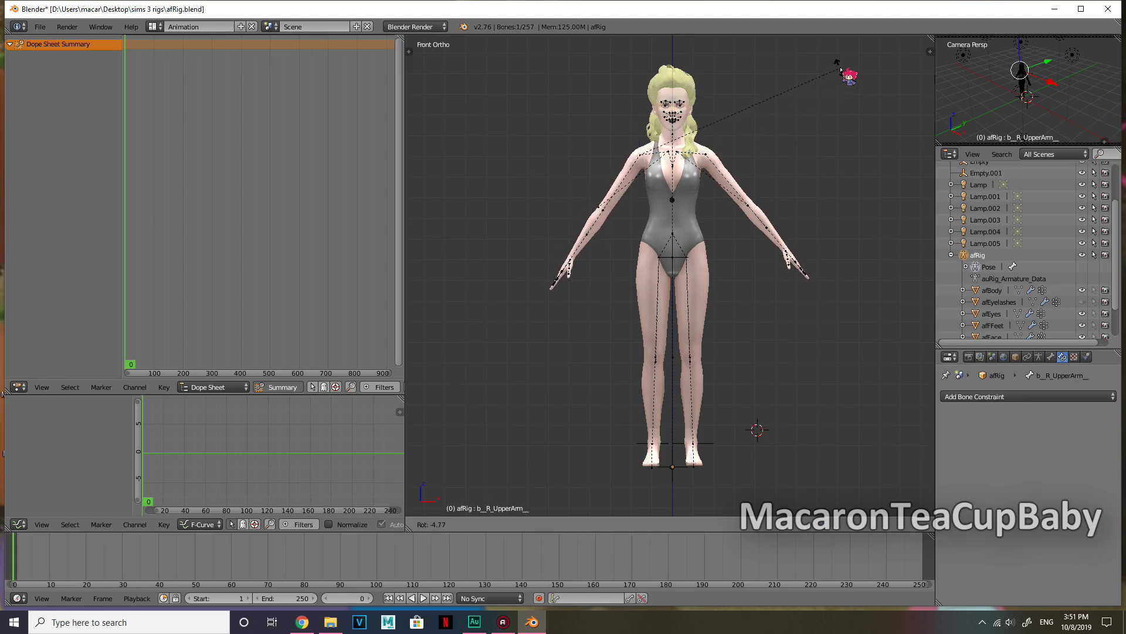
click(755, 487)
right_click(710, 155)
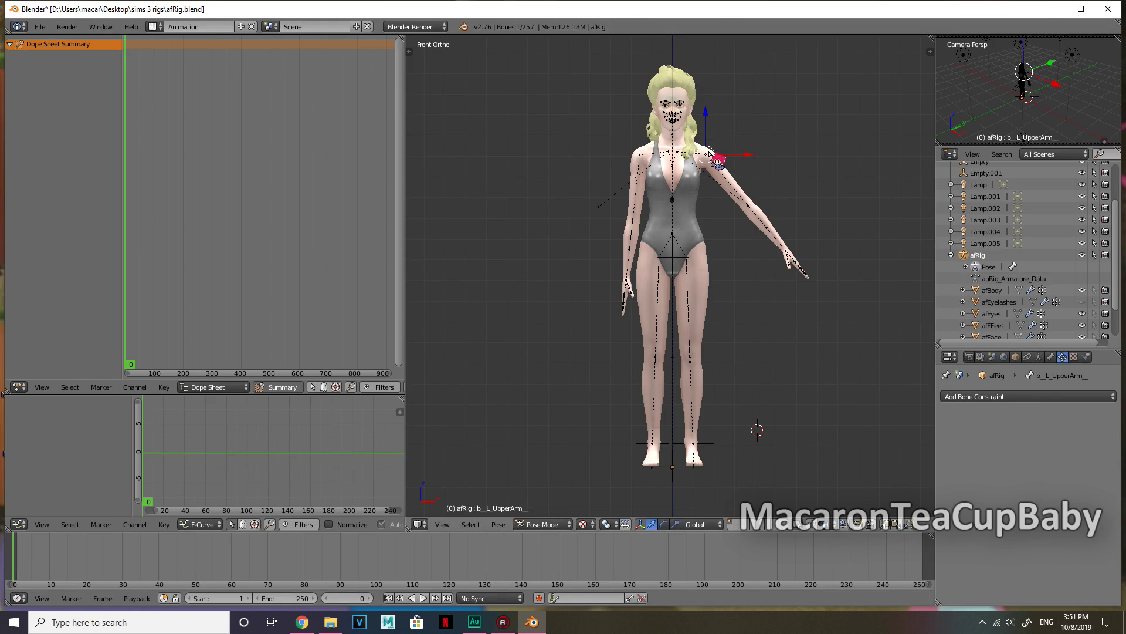
key(r)
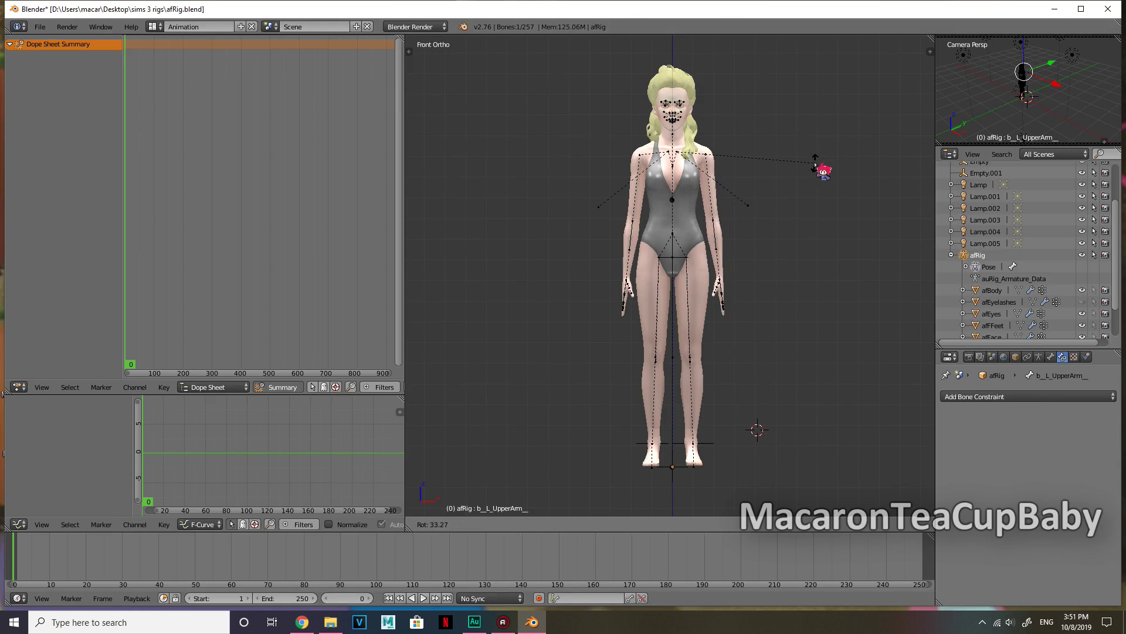
click(816, 166)
Rotate the right forearm in the left view and the left forearm in the right view slightly forward, and return to the front view.
right_click(634, 217)
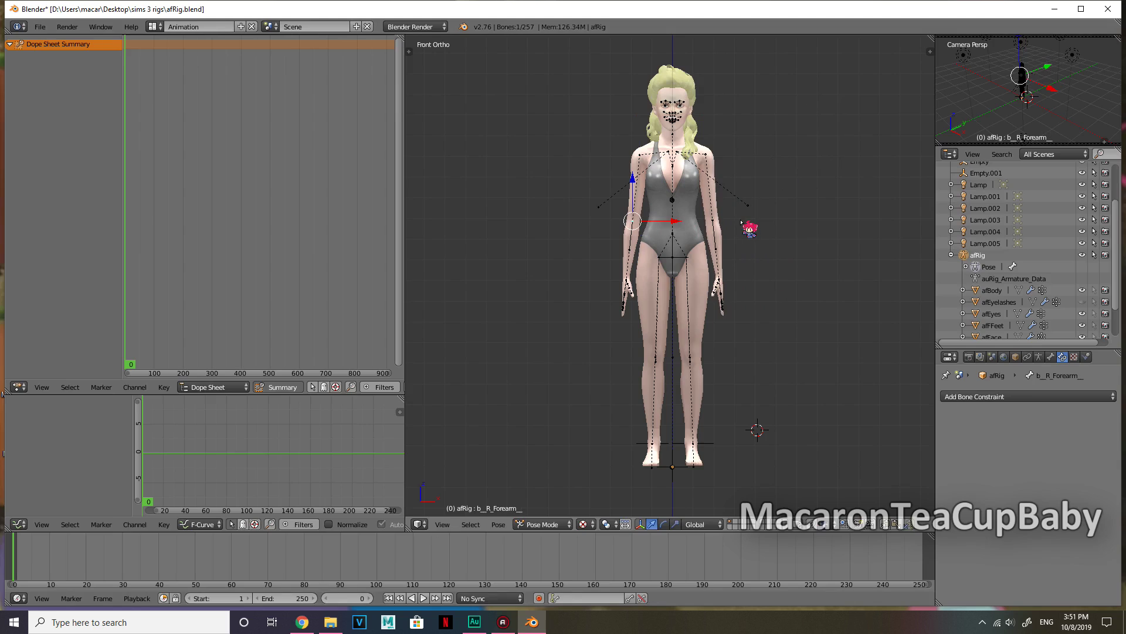
key(ctrl+KP_3)
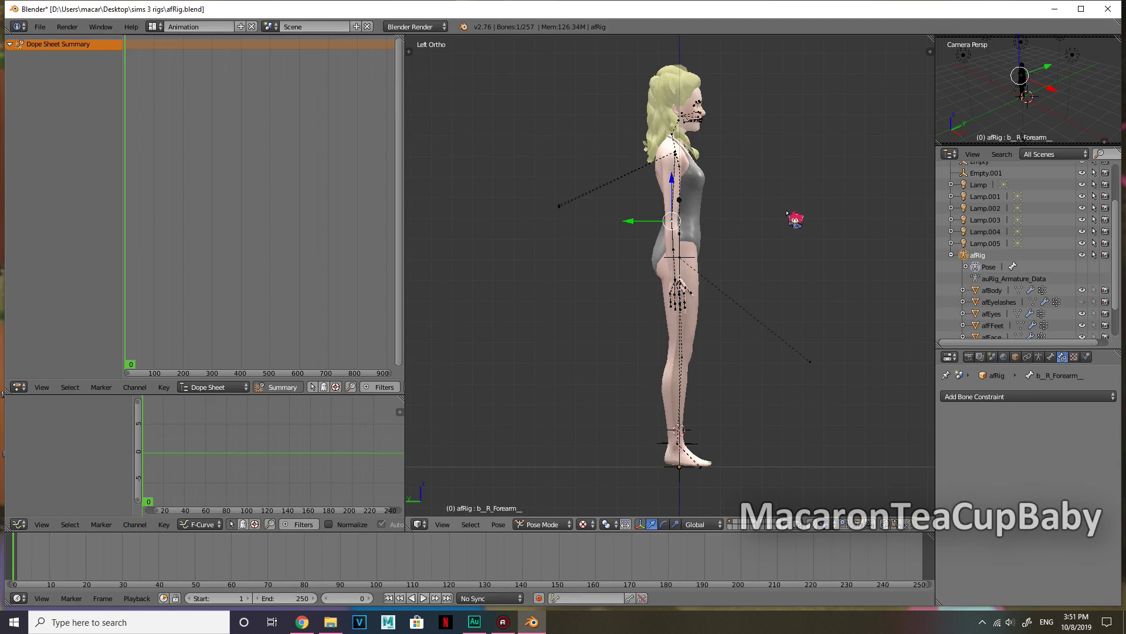
key(r)
click(817, 193)
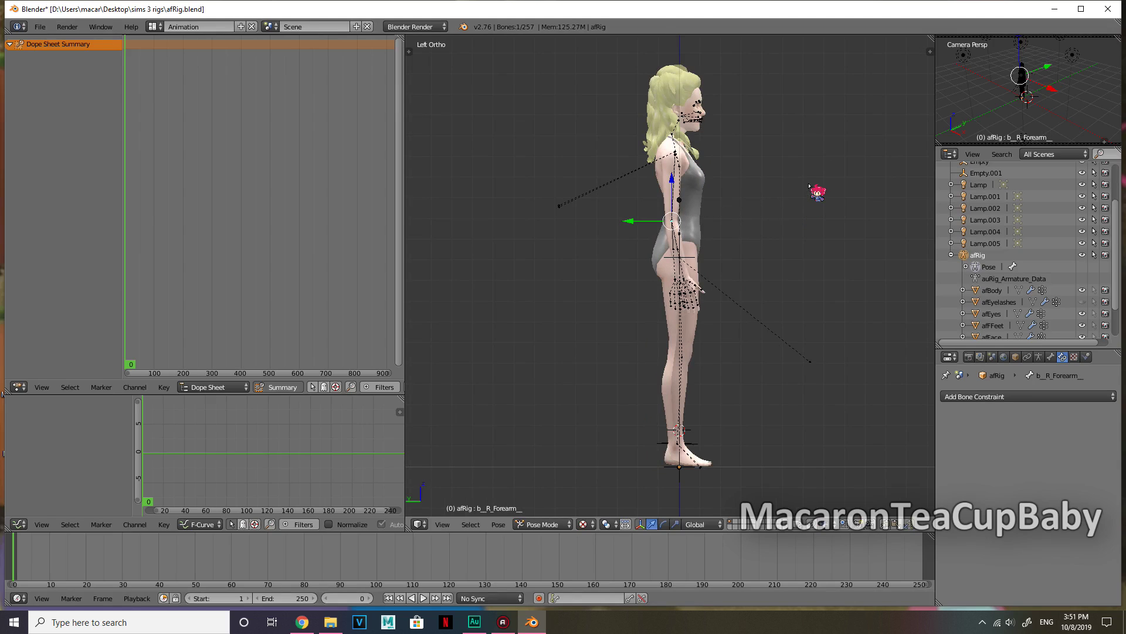
key(KP_3)
right_click(674, 222)
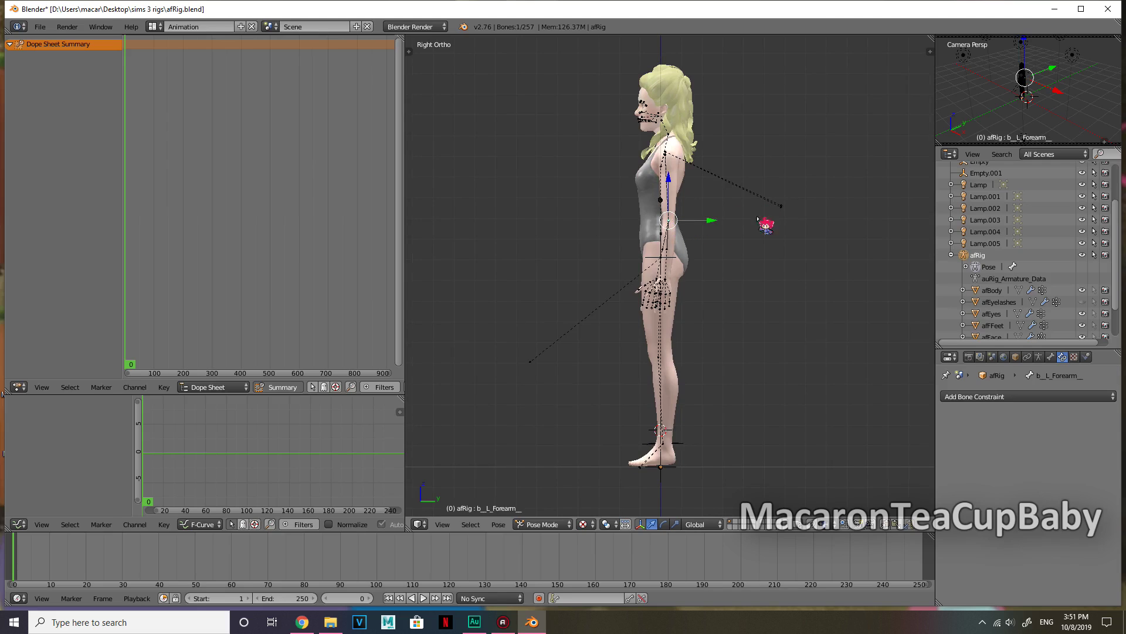
key(r)
click(794, 233)
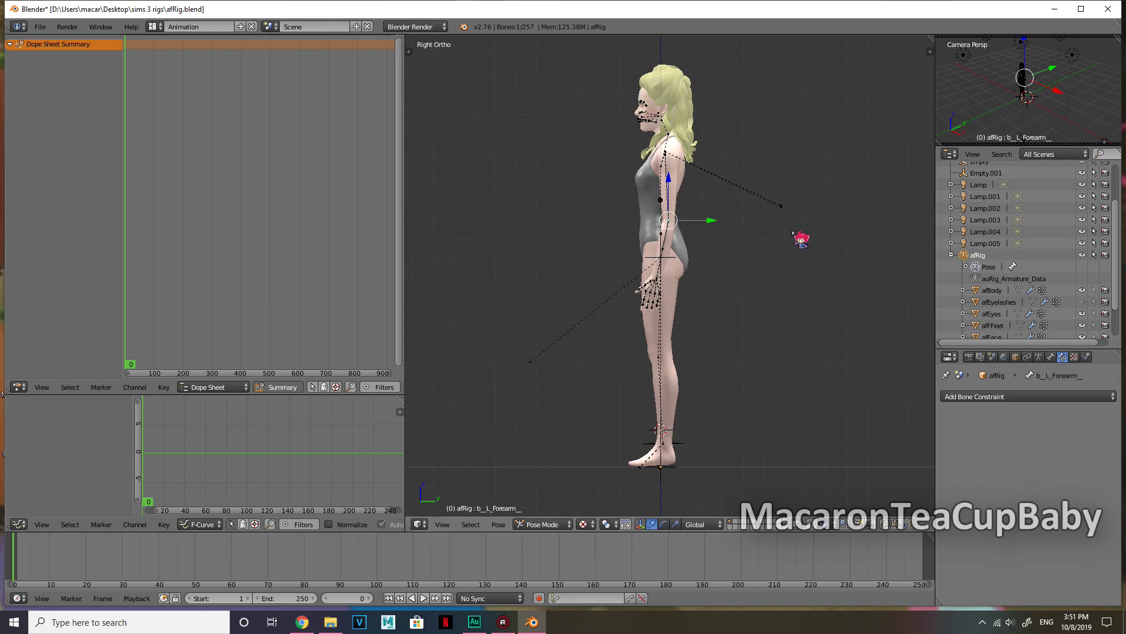
key(KP_1)
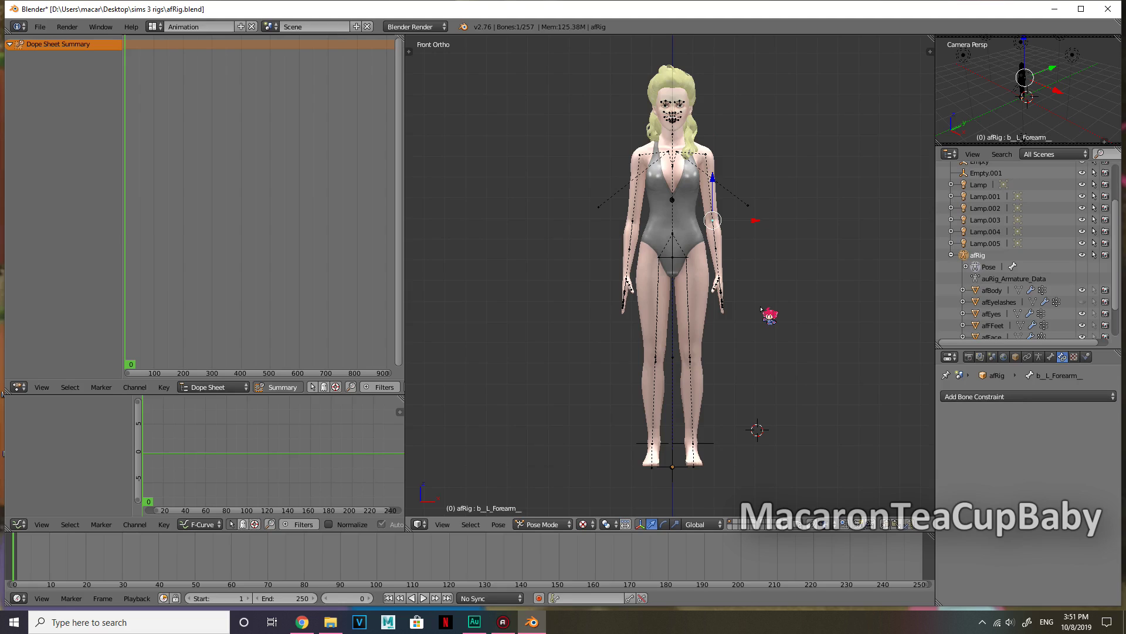
Select all the rig's bones, make LocRot the active keying set, and insert keyframes at frame 0.
key(a)
key(a)
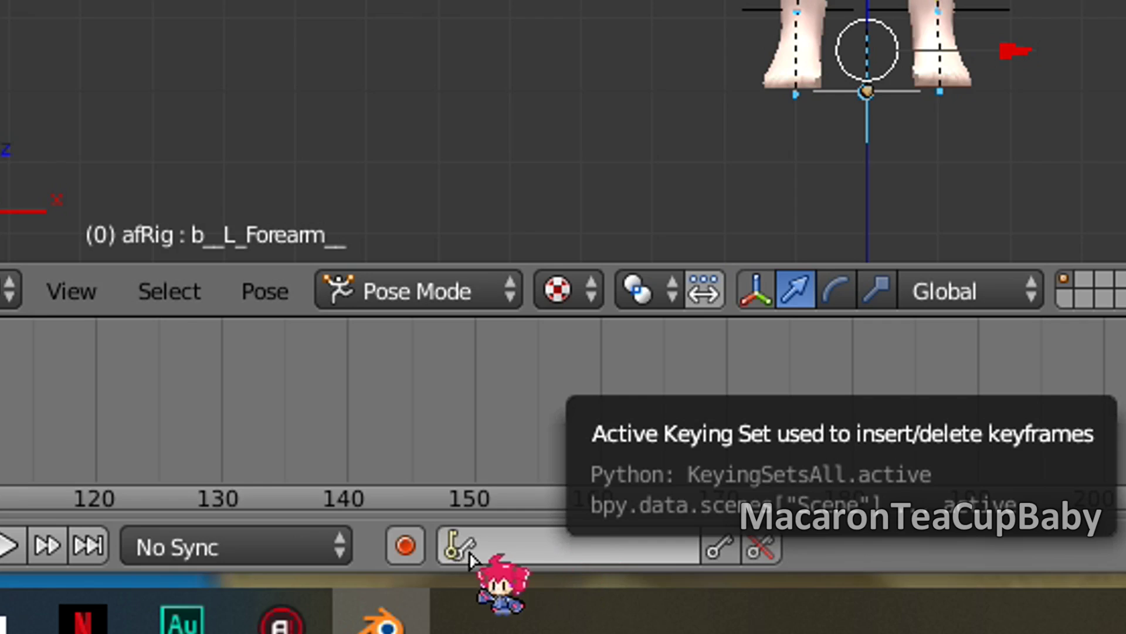
click(570, 547)
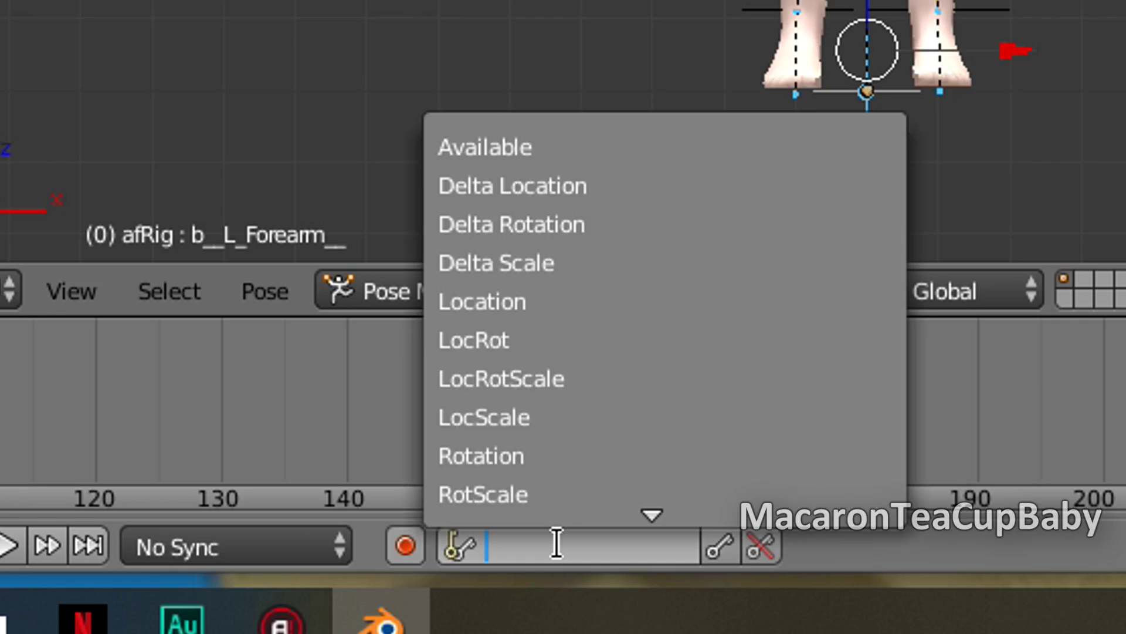
click(562, 333)
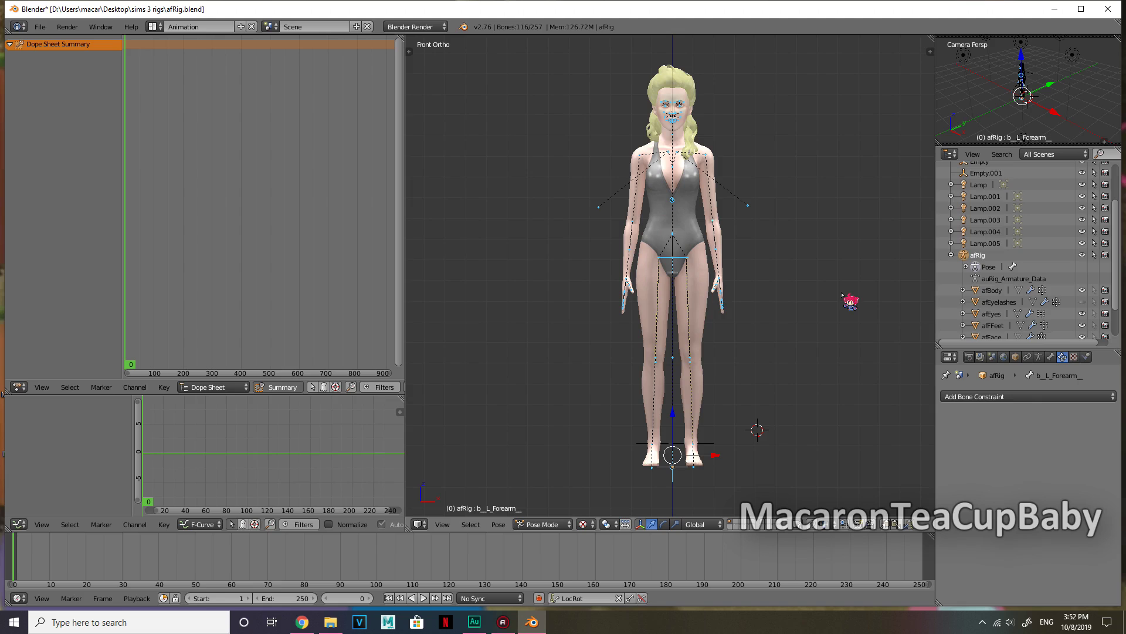
key(i)
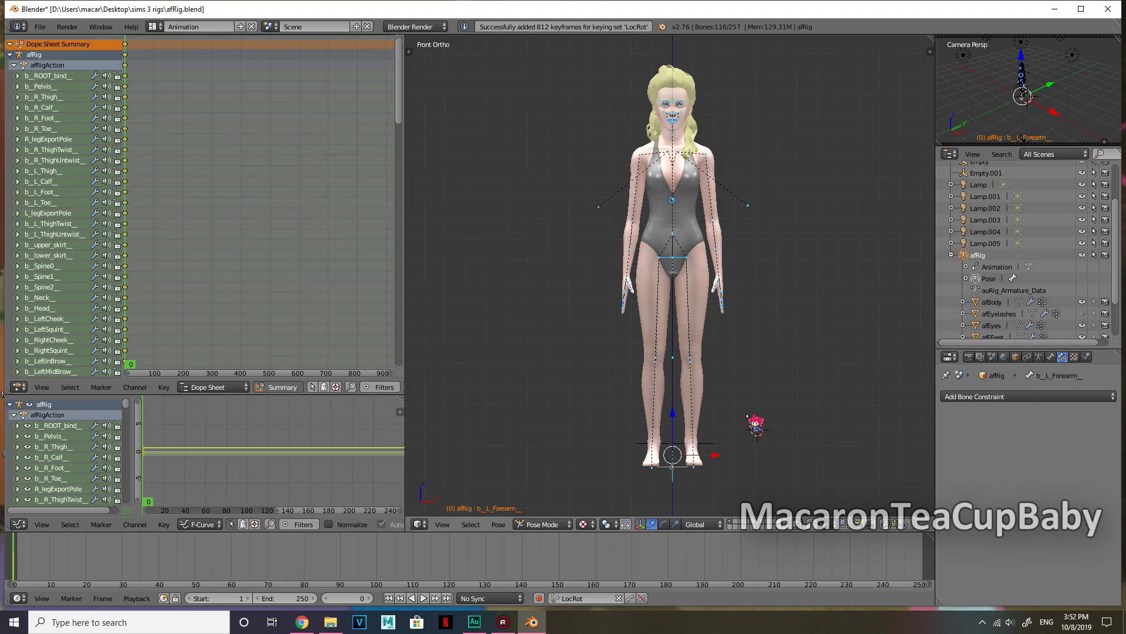
Select all objects, including both foot IK empties, in Object Mode and insert LocRot keyframes at frame 0.
right_click(692, 447)
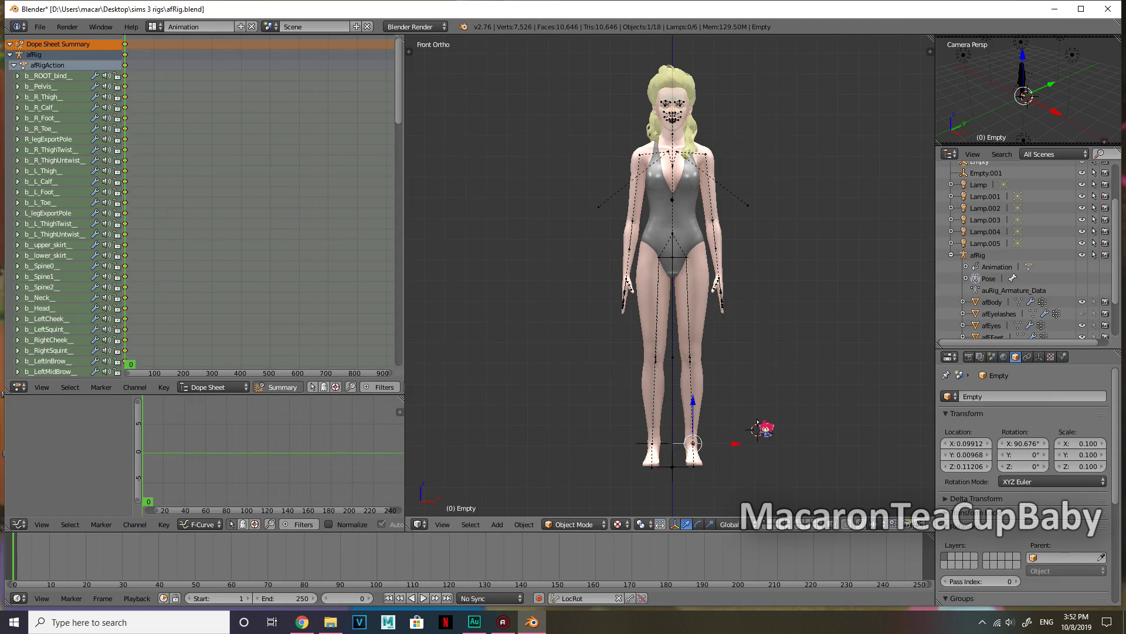
key(a)
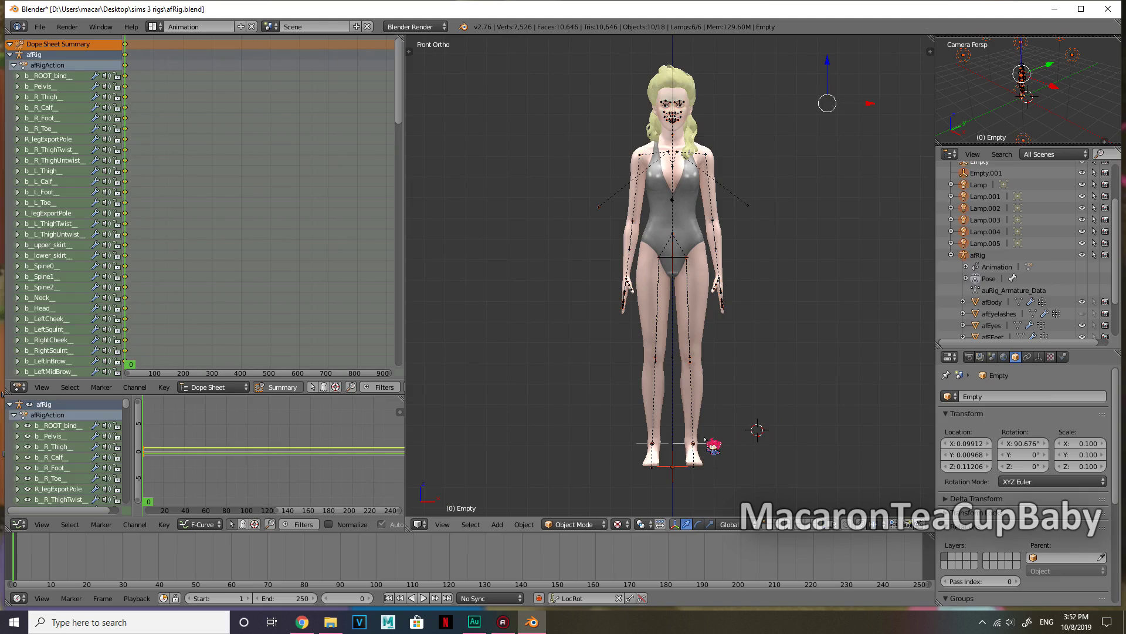
key(i)
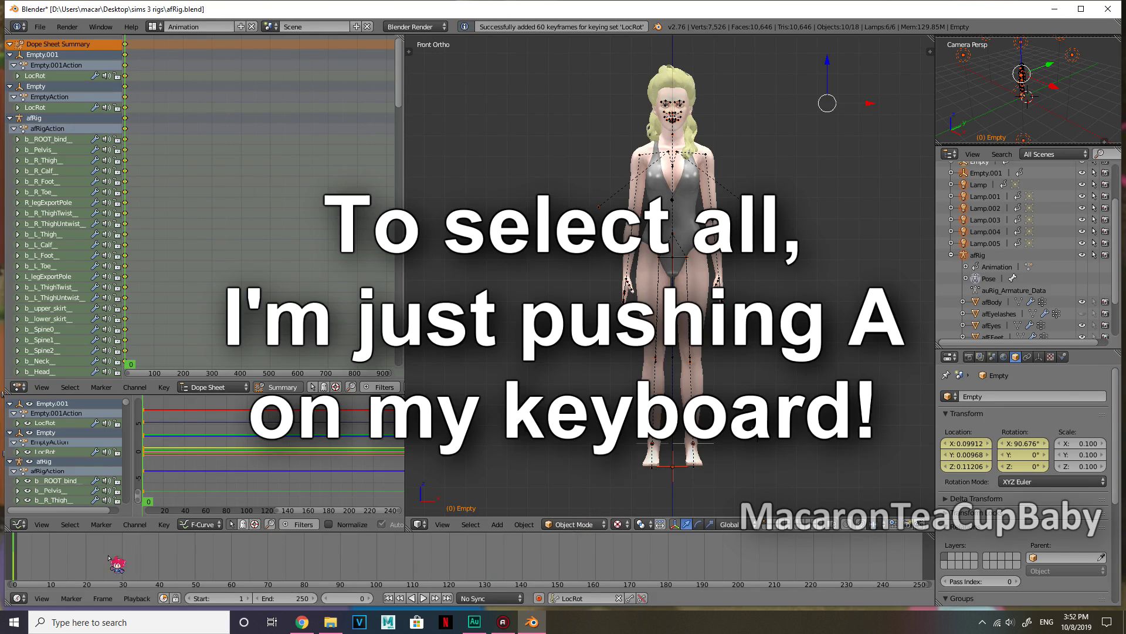
Move to frame 2 and set the animation's start frame to 2.
click(16, 567)
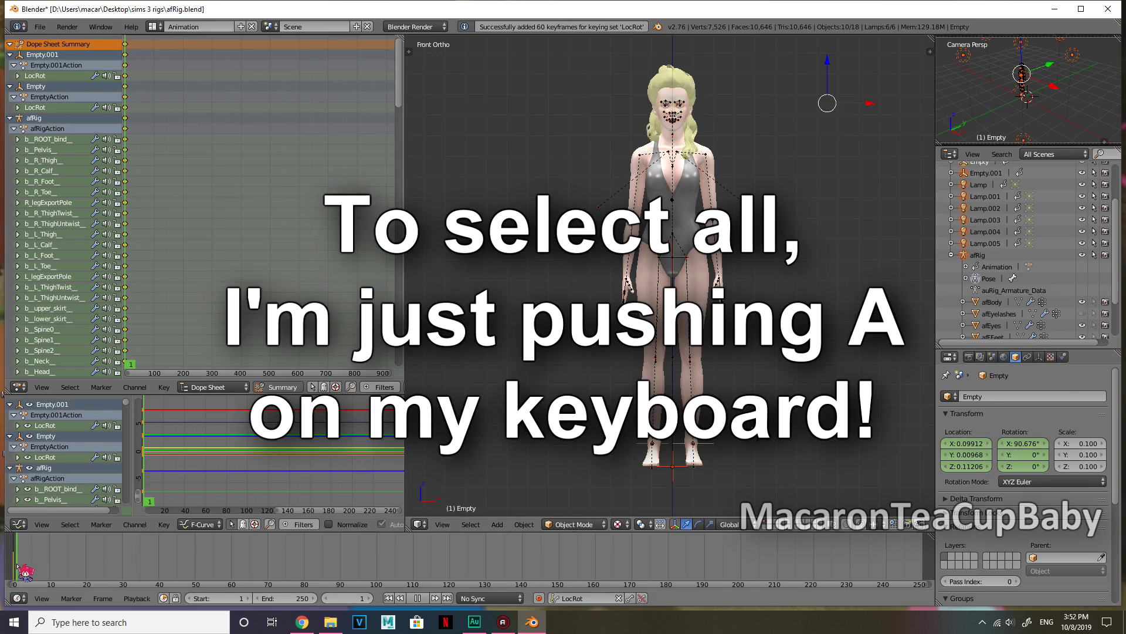
click(22, 567)
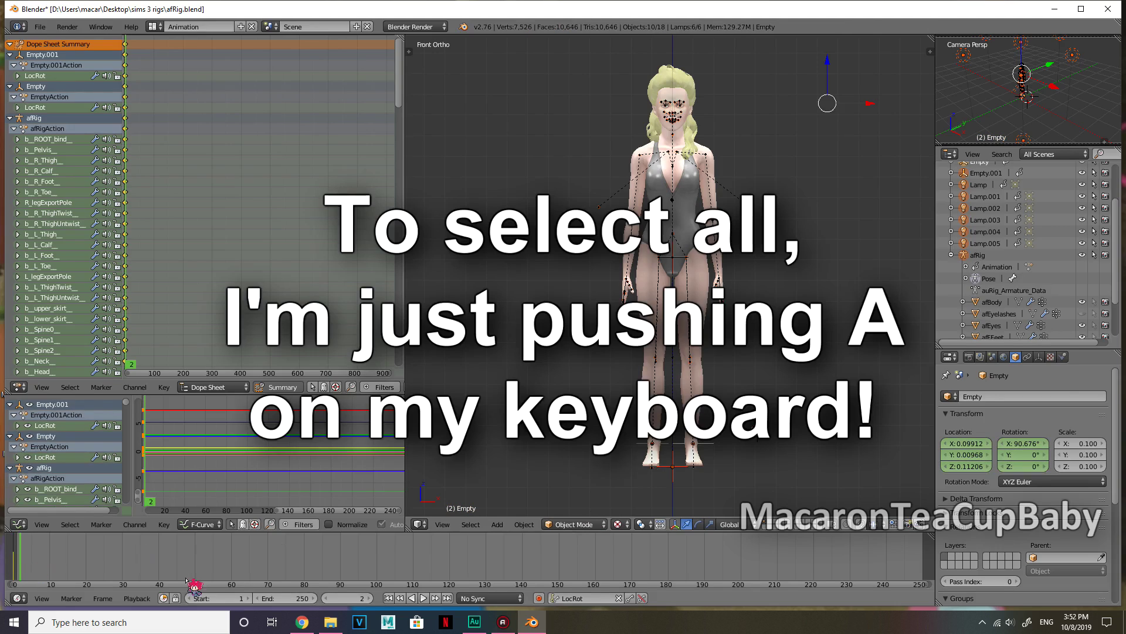
click(223, 598)
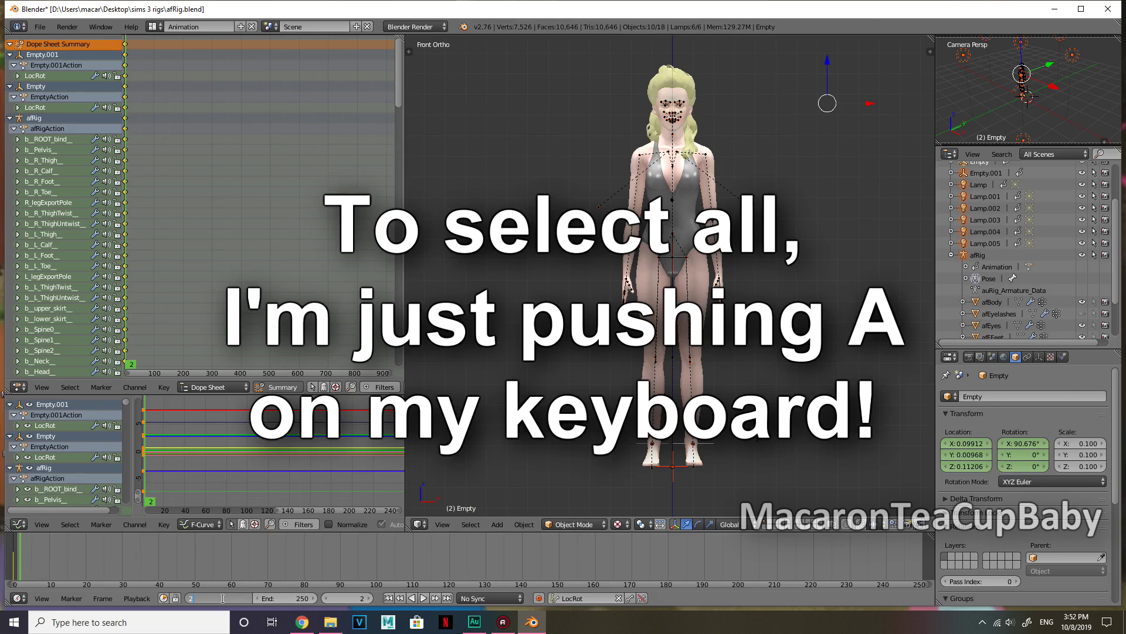
text(2)
key(Return)
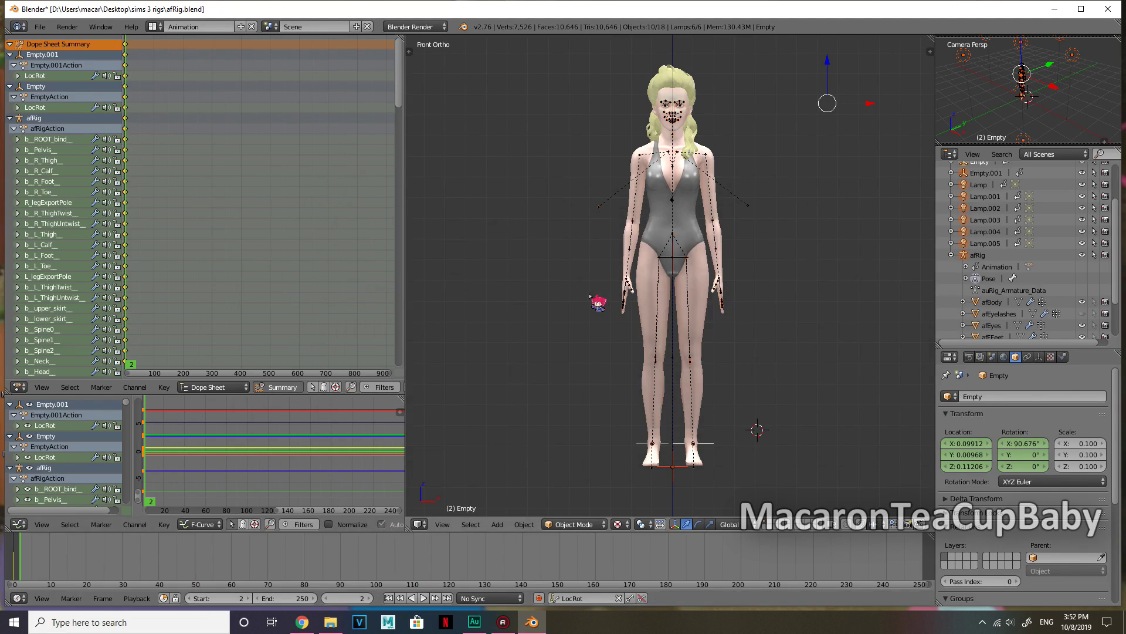
Insert LocRot keyframes at frame 2 for all objects and for all of the rig's bones.
key(i)
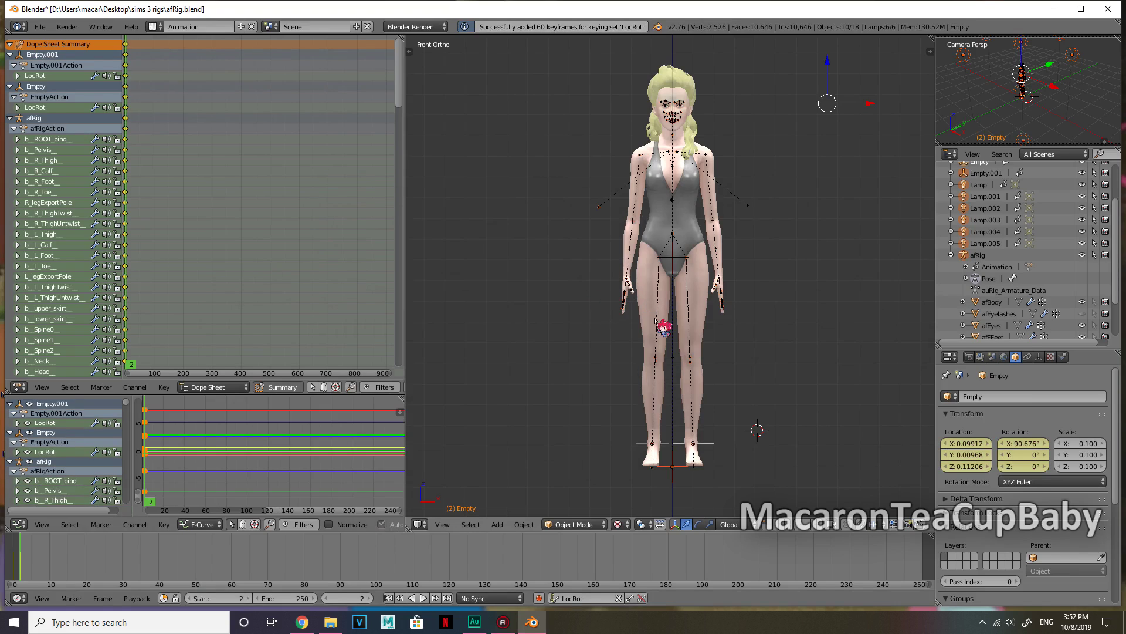
right_click(656, 362)
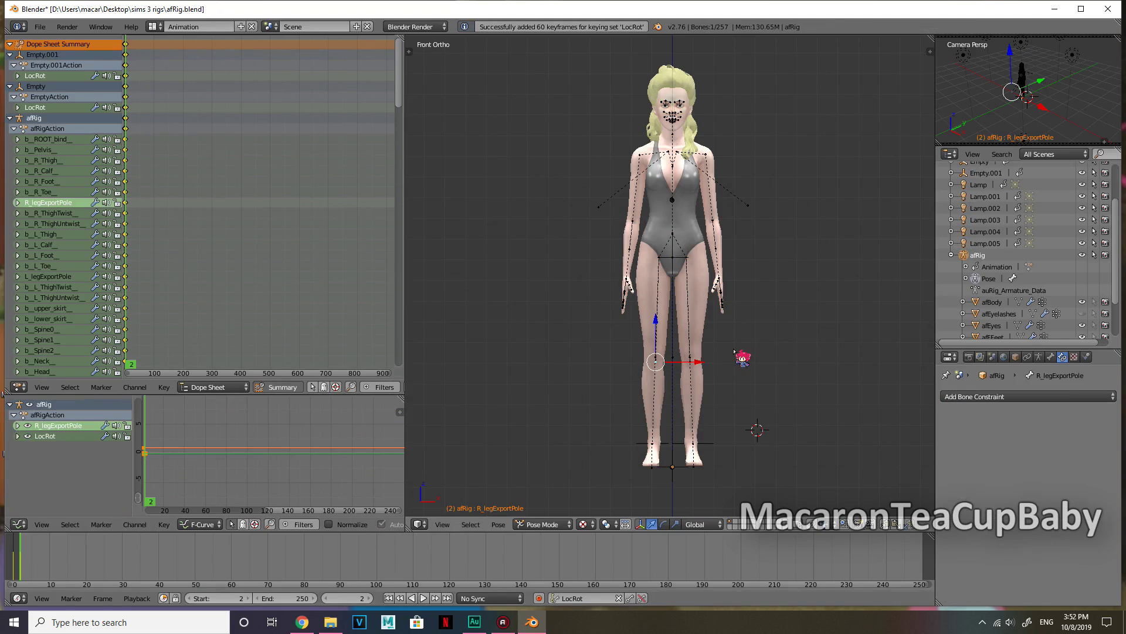
right_click(658, 364)
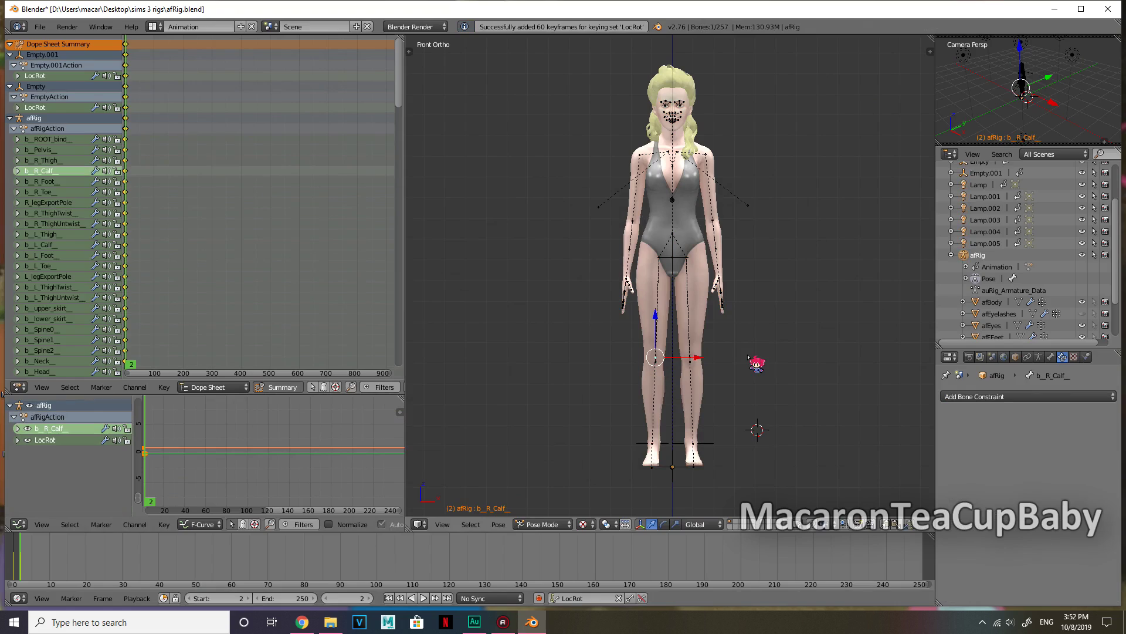
key(i)
key(a)
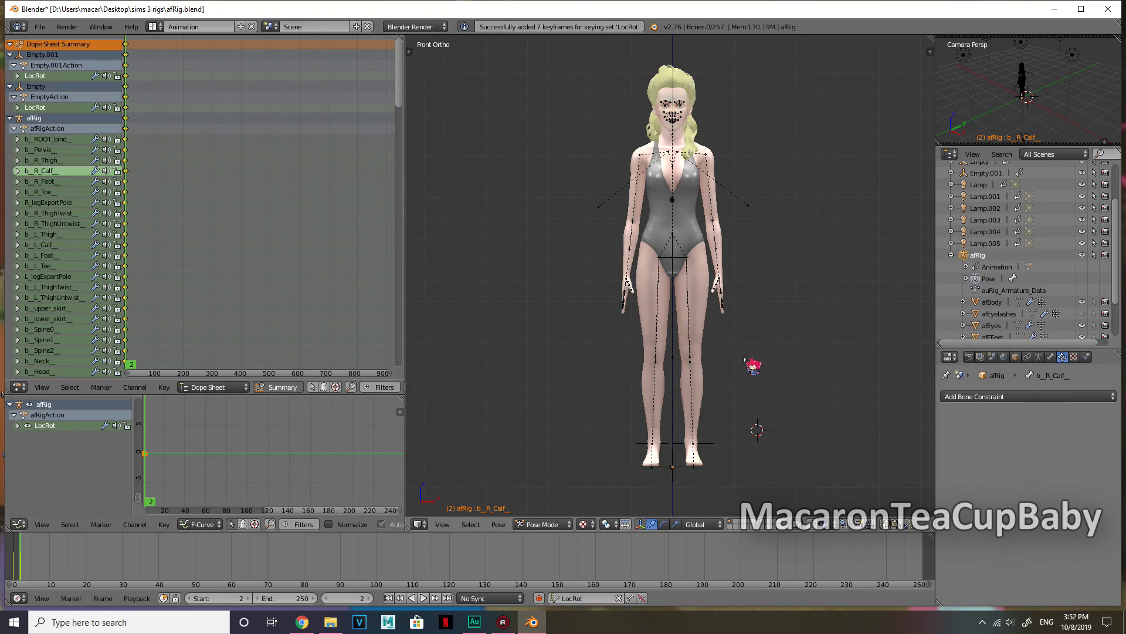
key(a)
key(i)
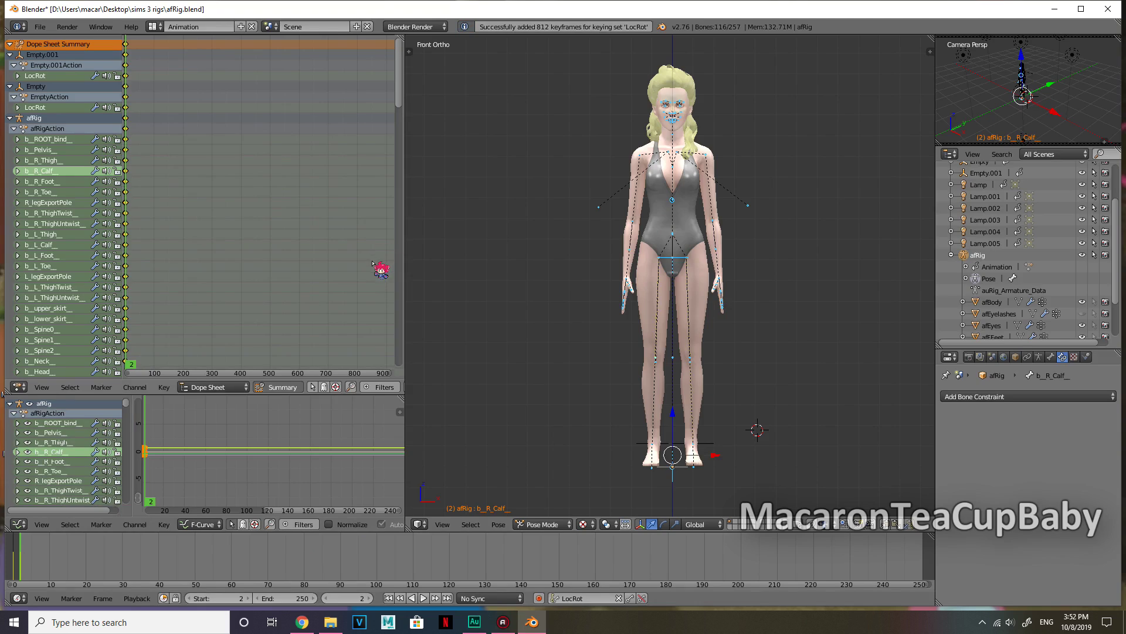
Advance the animation to frame 13 and insert LocRot keyframes for all the rig's bones.
key(alt+a)
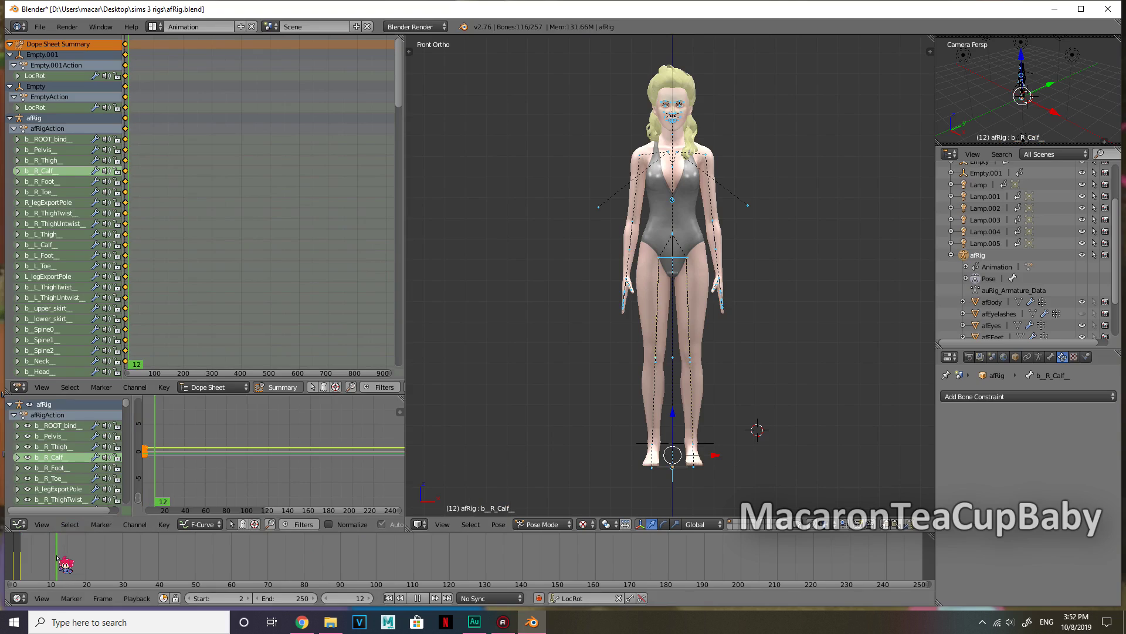
key(alt+a)
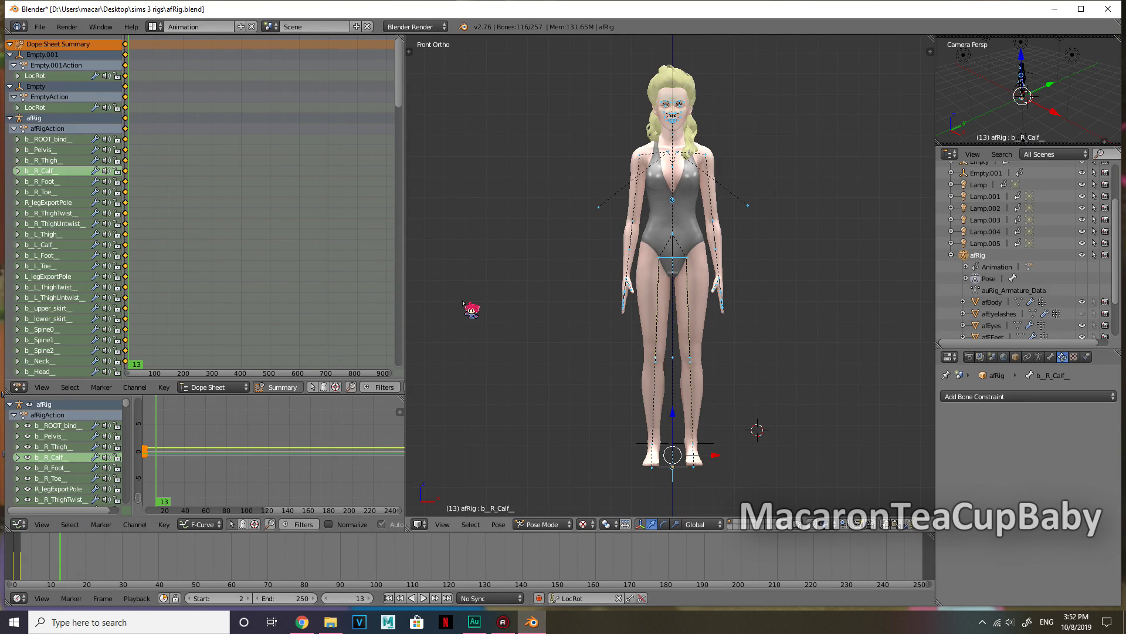
key(i)
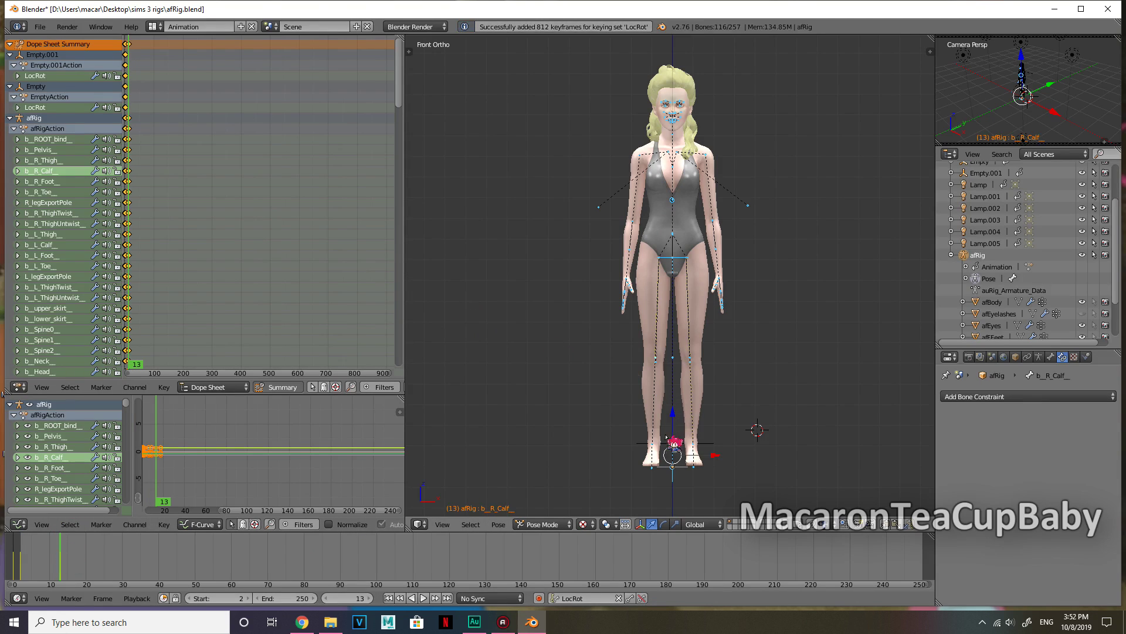
Select all objects in Object Mode and insert LocRot keyframes for them at frame 13.
right_click(646, 448)
key(a)
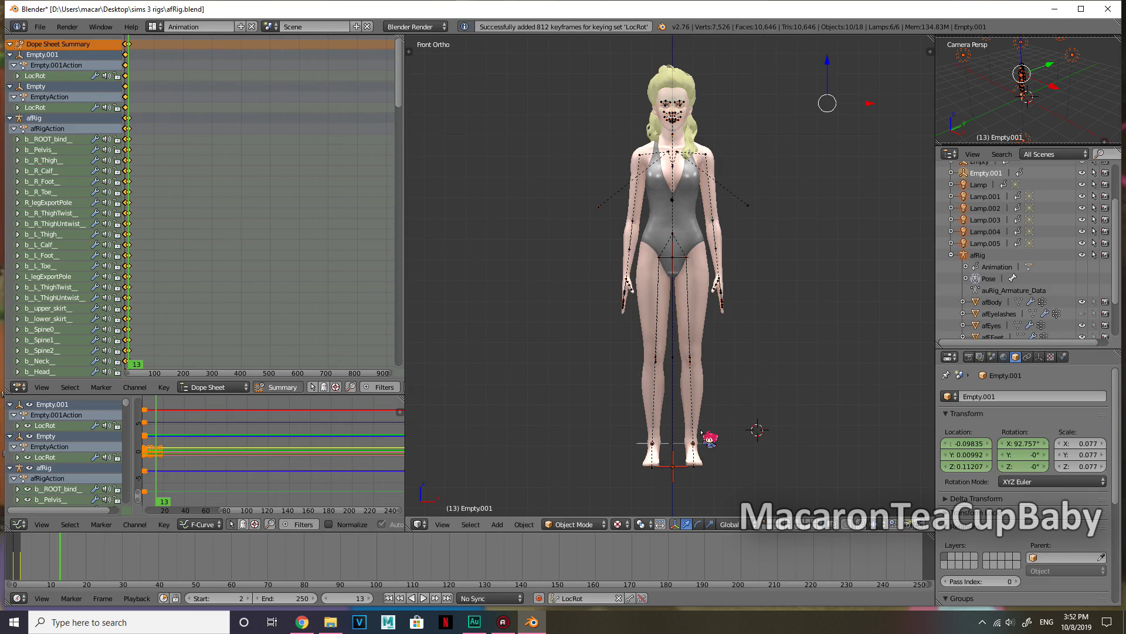
key(i)
mouse_move(66, 565)
mouse_down()
mouse_move(22, 570)
mouse_move(84, 576)
mouse_move(61, 576)
mouse_up()
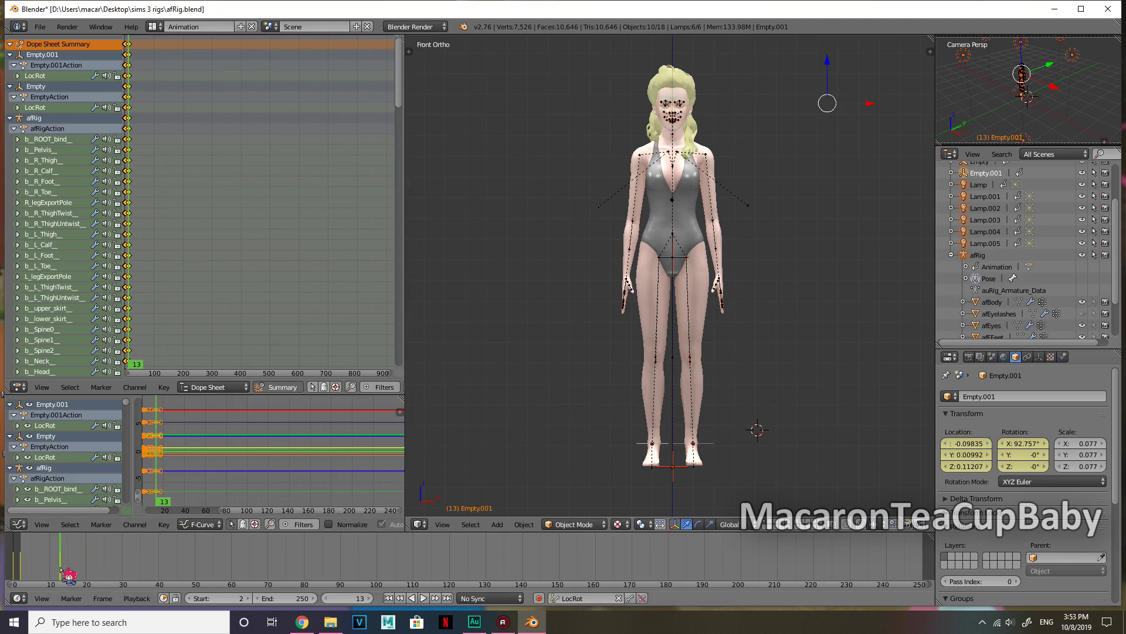
Move the animation to frame 25 and raise the left foot's IK empty to about 0.24 on Z.
key(alt+a)
drag(59, 570, 105, 582)
key(alt+a)
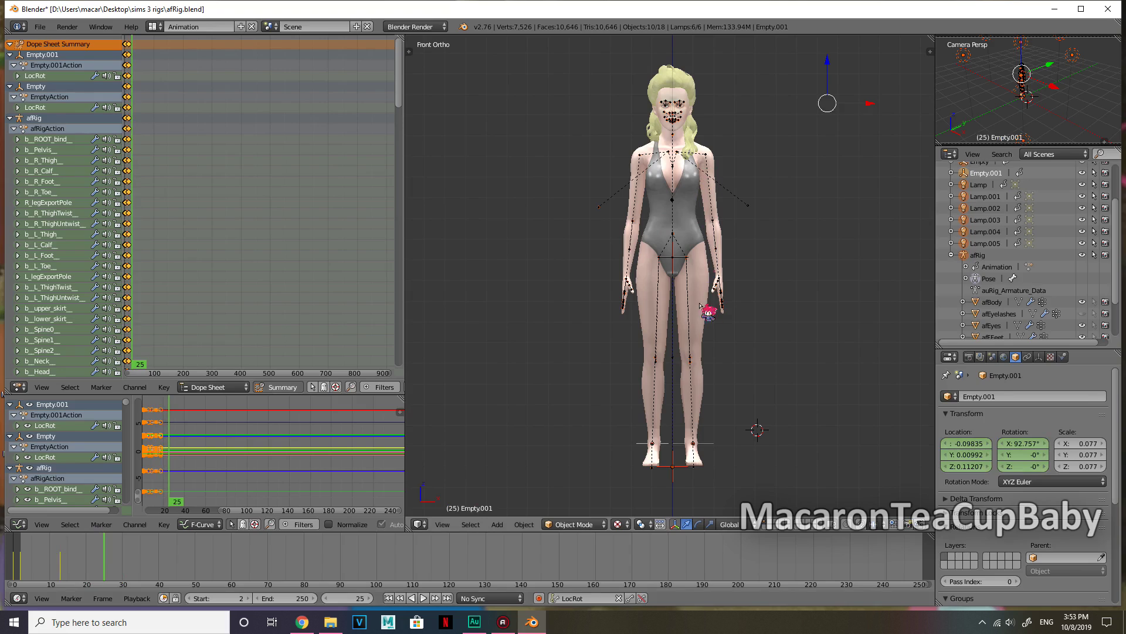
right_click(707, 445)
drag(703, 414, 699, 384)
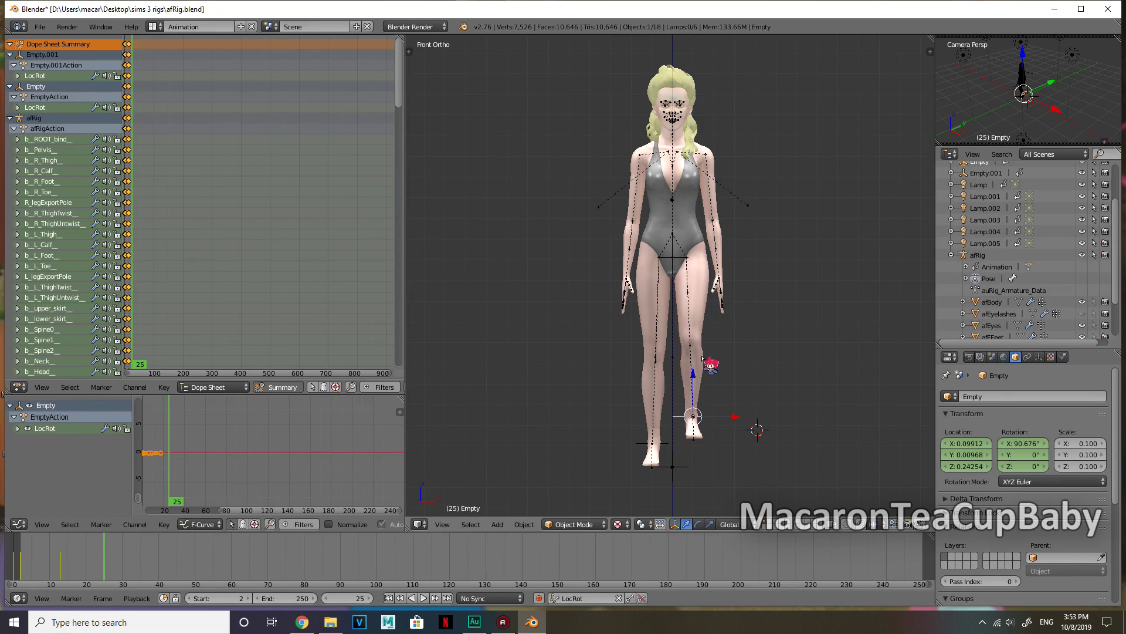
Rotate the left foot empty in side view to about 126° on X and insert its LocRot keyframe at frame 25.
key(KP_3)
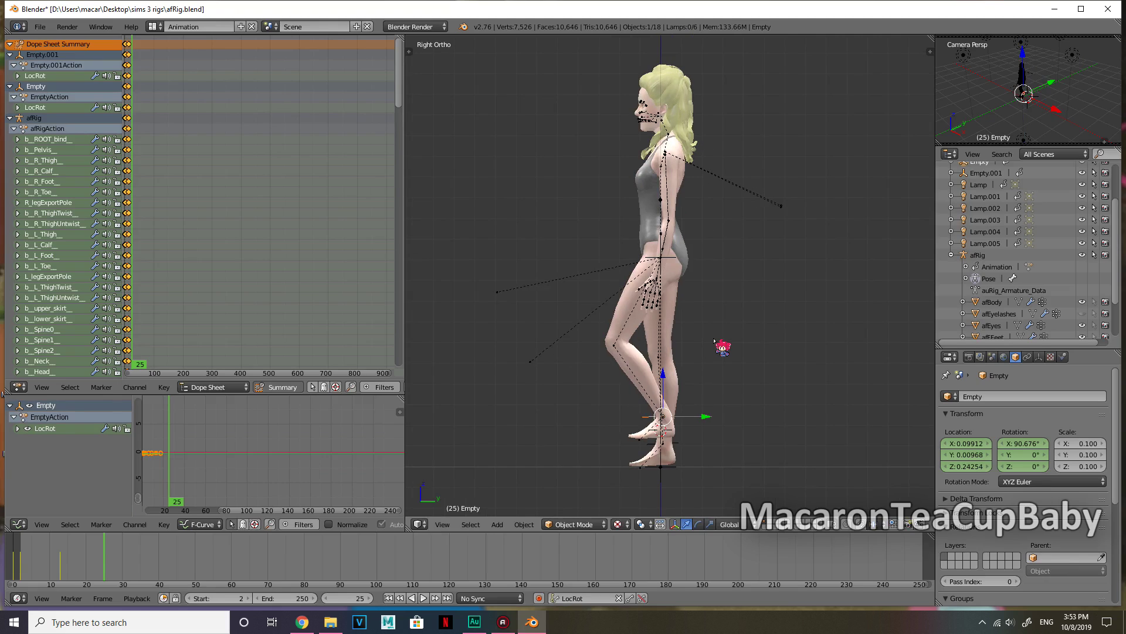
key(r)
click(669, 284)
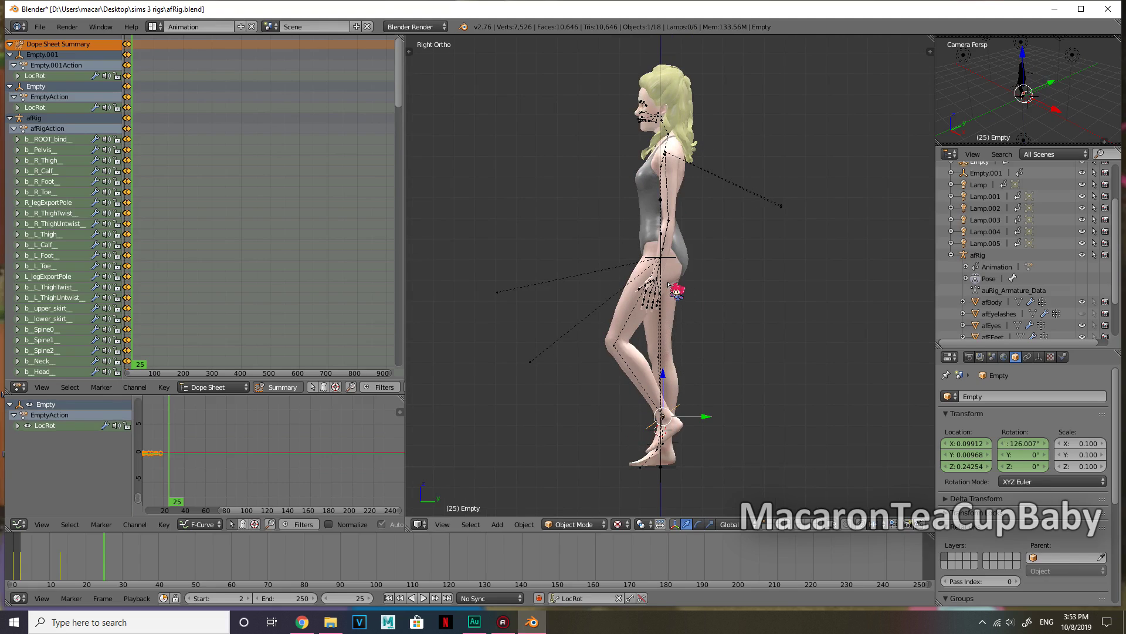
key(KP_1)
key(i)
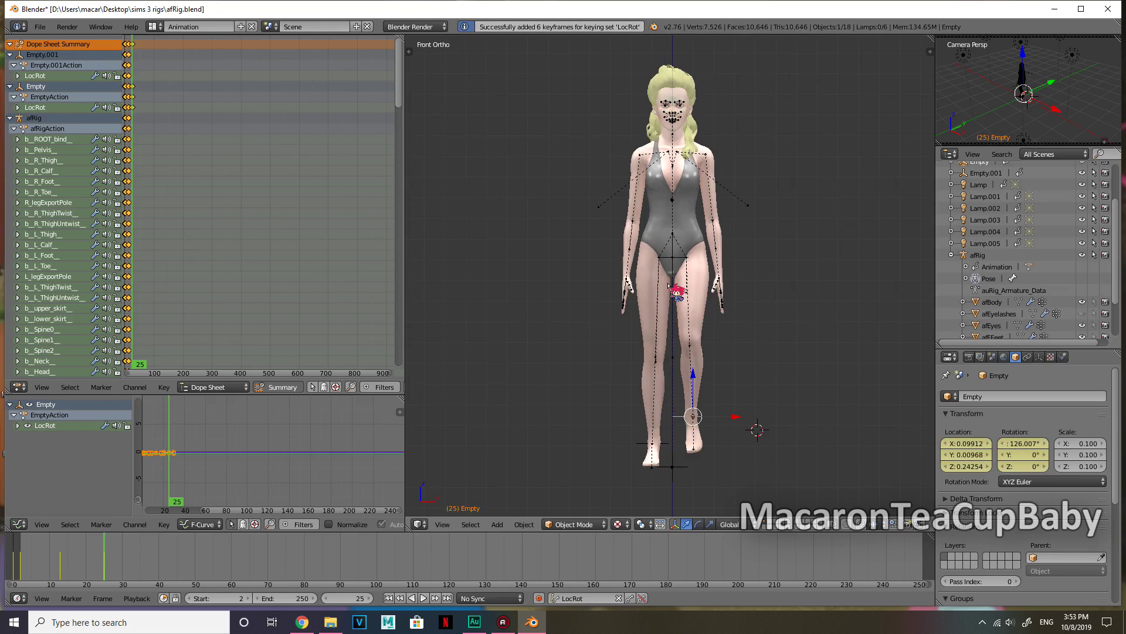
At frame 31, rotate the left foot empty to about 92.6° on X, plant it outward on the floor, and insert a LocRot keyframe.
mouse_move(104, 569)
mouse_down()
mouse_move(65, 576)
mouse_move(126, 572)
mouse_up()
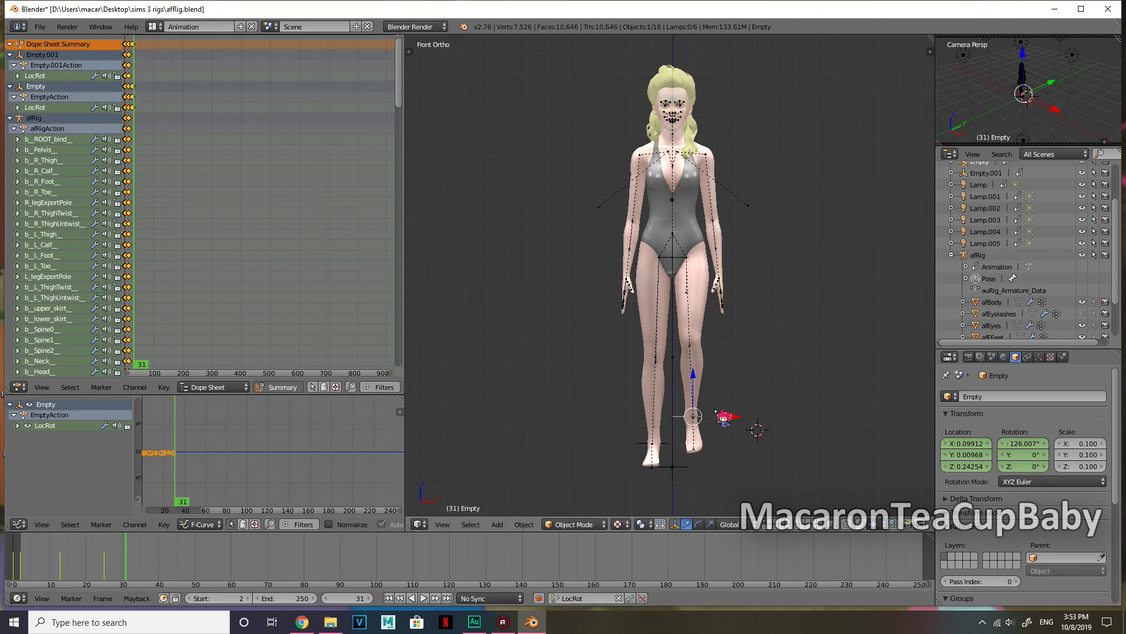
key(KP_3)
key(r)
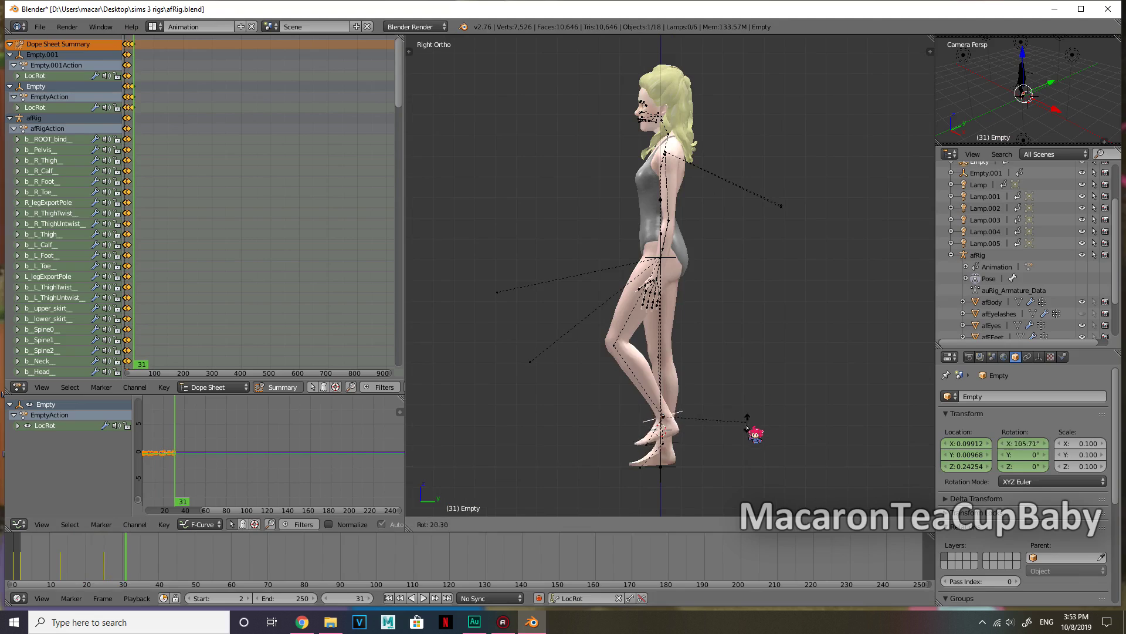
click(738, 441)
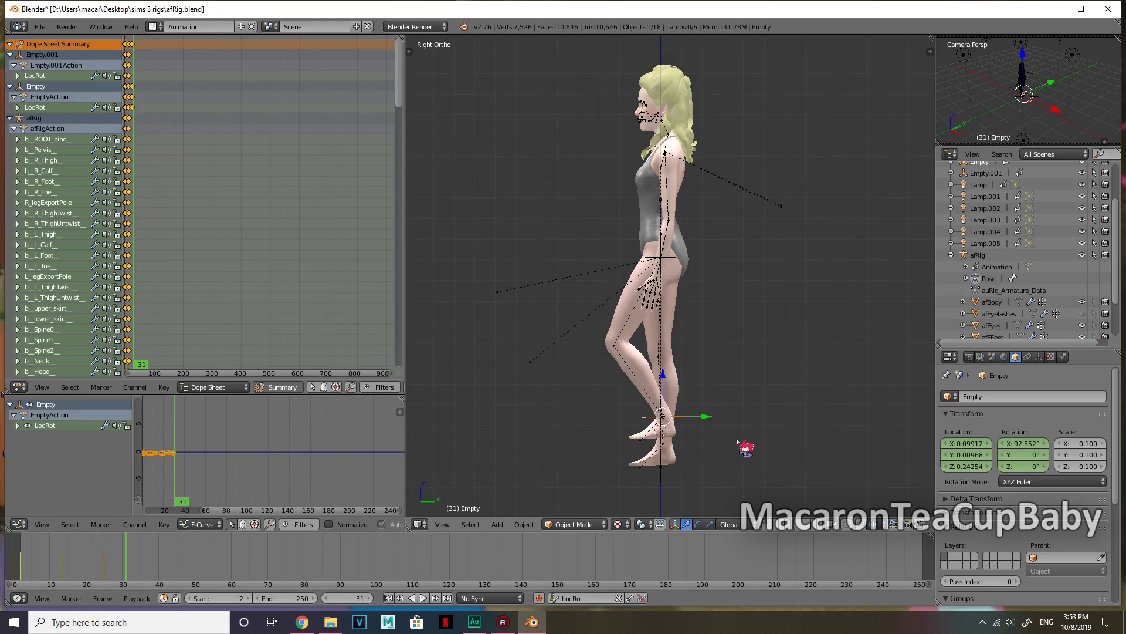
key(KP_1)
drag(693, 377, 773, 448)
key(i)
Insert a LocRot keyframe for b__ROOT_bind__ at frame 24, and key it shifted sideways between the feet around frame 31.
right_click(680, 267)
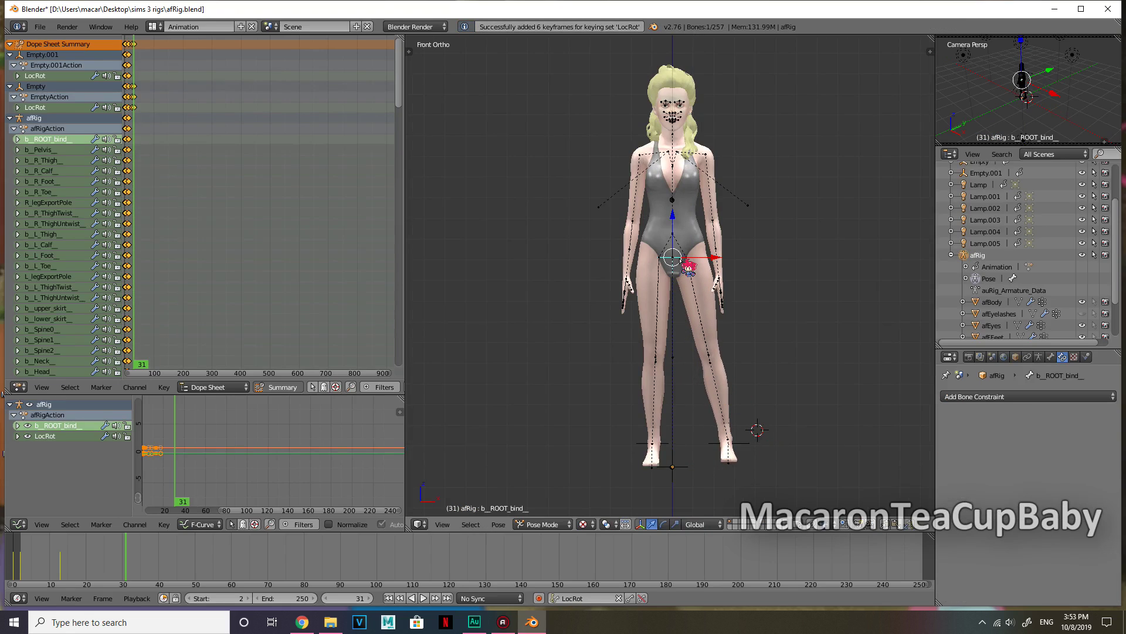
click(129, 563)
drag(128, 563, 101, 568)
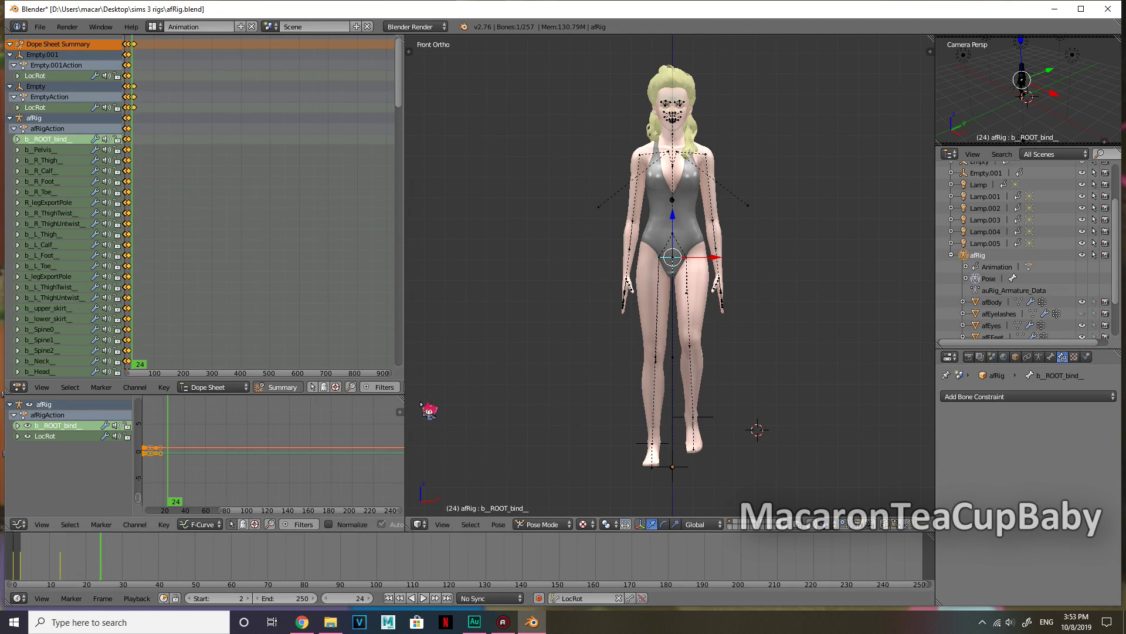
key(i)
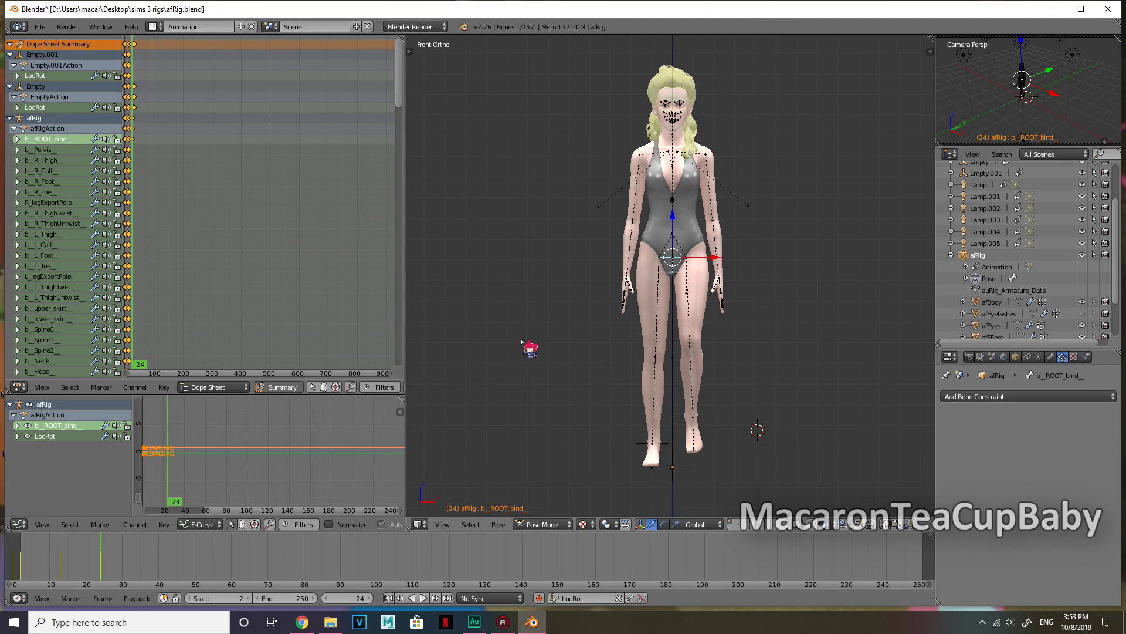
drag(101, 570, 126, 560)
key(i)
Rotate the pelvis and b__Spine0__ bones around frame 31 to counter the hip shift, inserting LocRot keyframes for each.
right_click(695, 243)
key(r)
click(803, 218)
key(i)
right_click(698, 225)
key(r)
click(880, 224)
key(i)
click(129, 568)
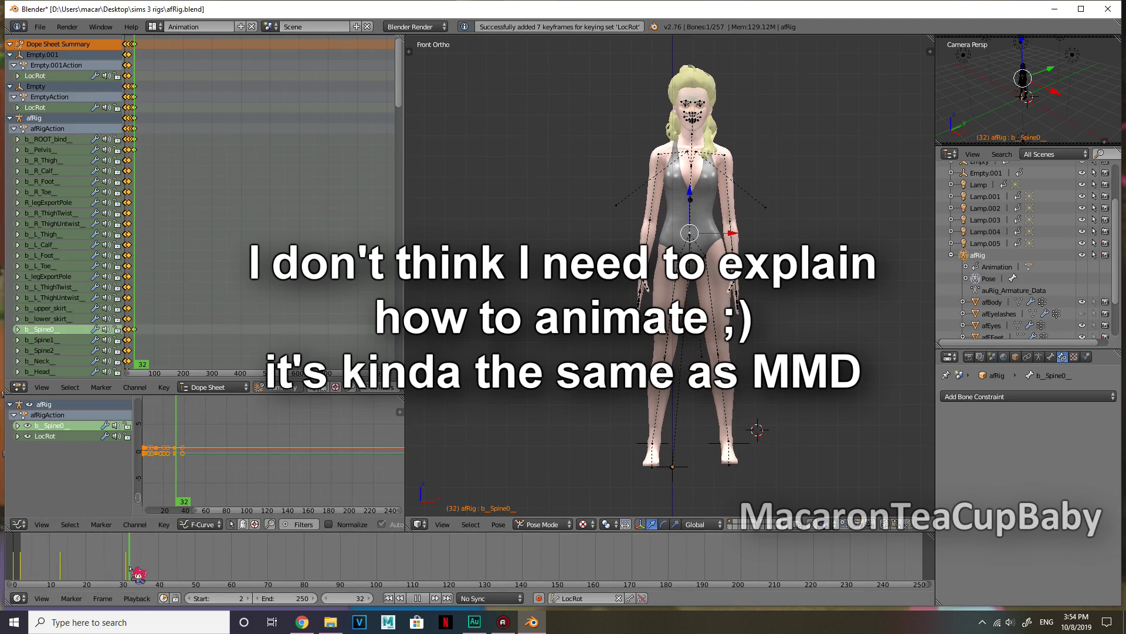
Rotate b__Spine1__ at frame 32 to straighten the upper body and insert its LocRot keyframe.
right_click(696, 191)
key(r)
click(830, 201)
key(i)
click(132, 567)
scroll(151, 482, up, 10)
scroll(135, 561, up, 4)
middle_drag(70, 585, 246, 578)
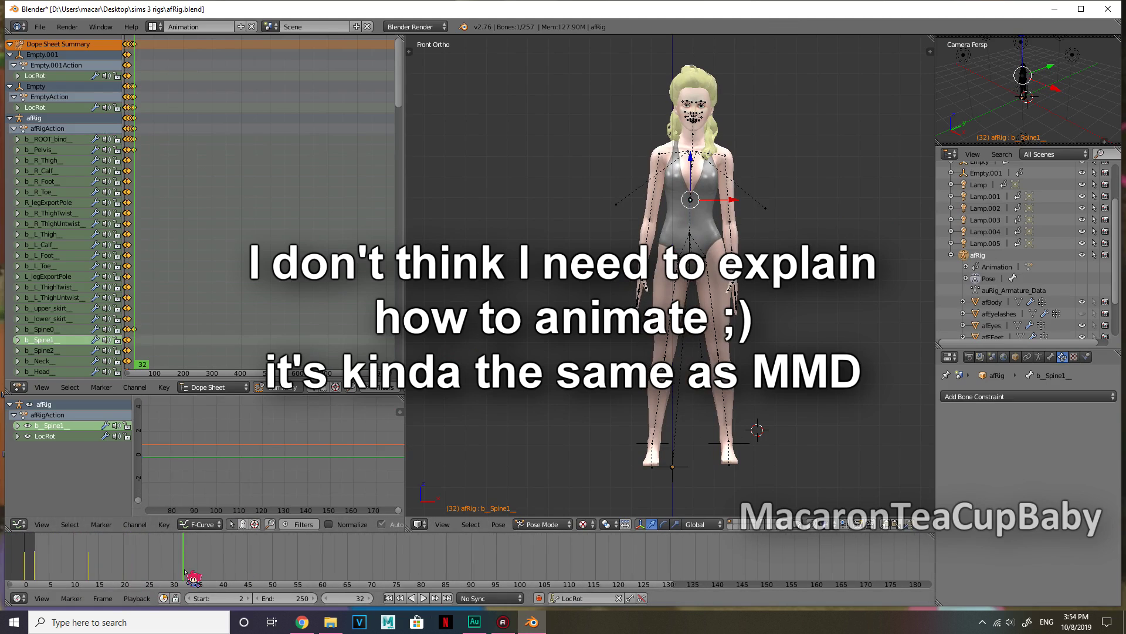
Select the pelvis bone and redo the recent pose edits.
drag(185, 571, 173, 569)
right_click(687, 235)
key(ctrl+shift+z)
key(ctrl+shift+z)
key(ctrl+shift+z)
key(ctrl+shift+z)
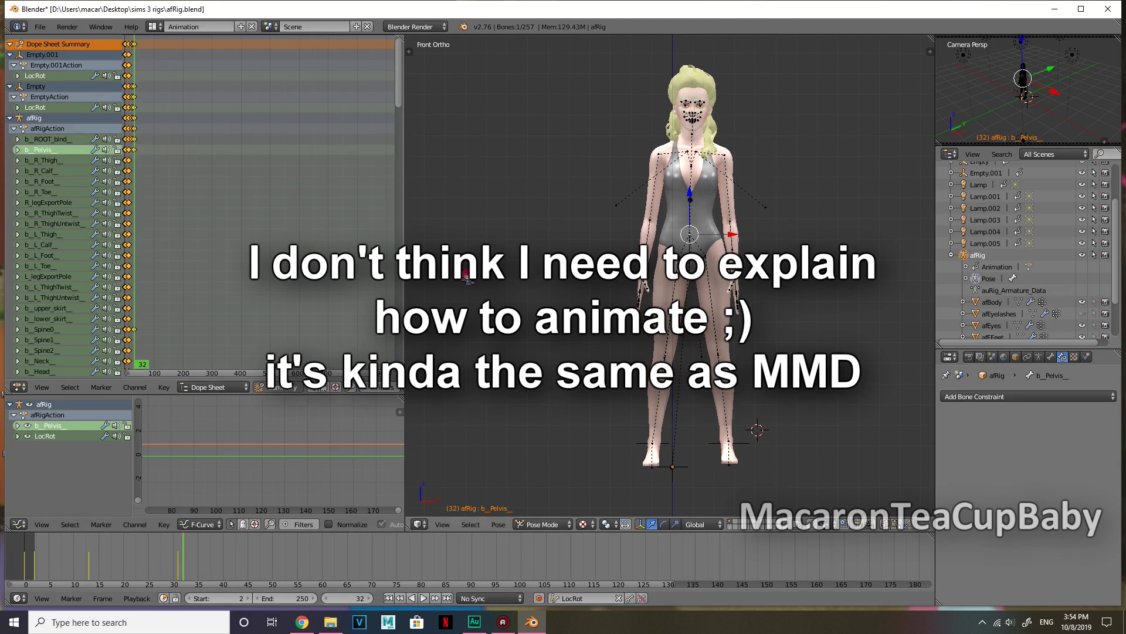
key(ctrl+shift+z)
key(ctrl+shift+z)
key(ctrl+shift+z)
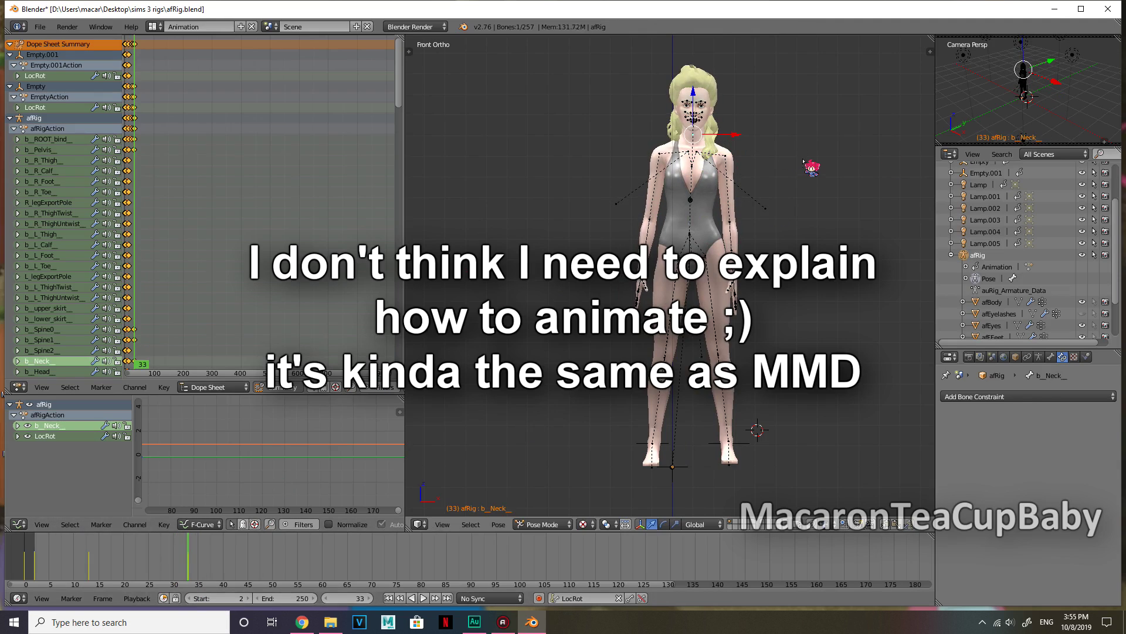
key(ctrl+shift+z)
key(ctrl+shift+z)
Rotate the neck bone at frame 33 and insert its LocRot keyframe.
key(r)
click(849, 153)
key(i)
Play back the animation from its start, and insert a LocRot keyframe for the left clavicle at frame 27.
drag(194, 560, 34, 567)
scroll(272, 236, down, 5)
click(423, 597)
click(423, 598)
click(159, 566)
right_click(690, 152)
key(i)
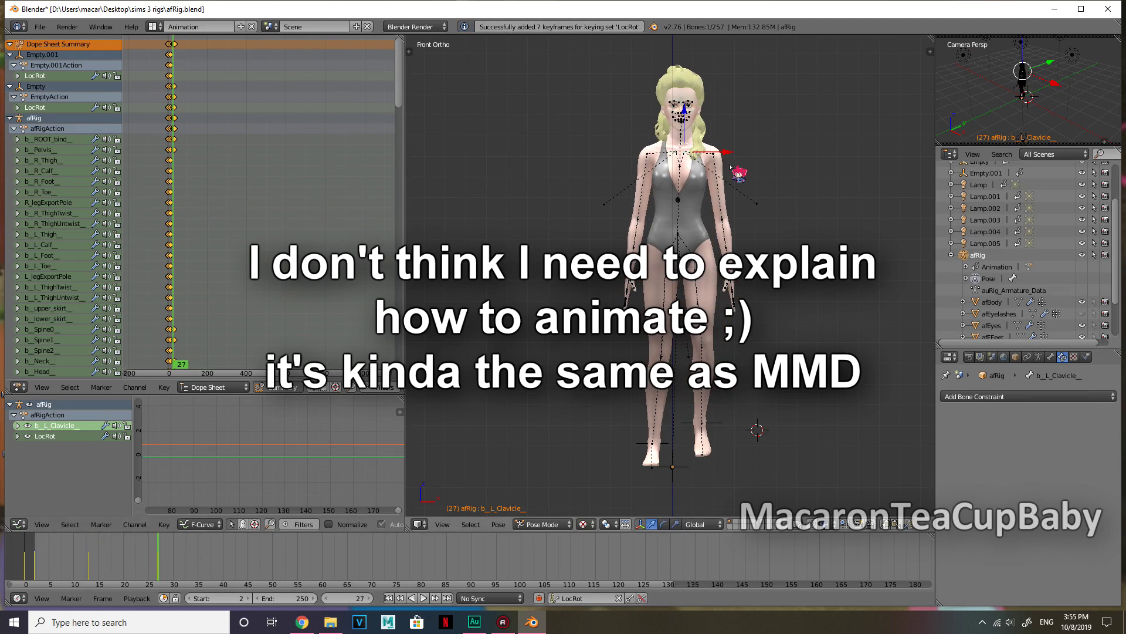
Rotate the left upper arm away from the body at frame 27 and insert its LocRot keyframe.
right_click(730, 164)
key(r)
click(780, 120)
key(i)
At frame 28, rotate the left forearm inward so the hand reaches the front of the hip.
click(163, 565)
right_click(757, 208)
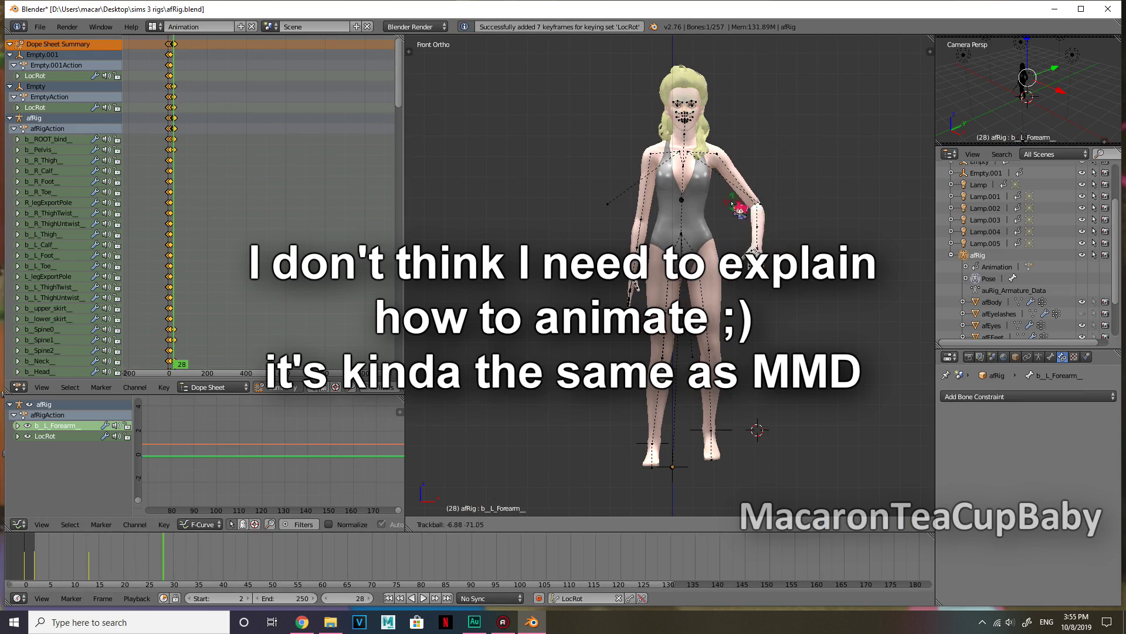
key(r)
key(r)
click(795, 224)
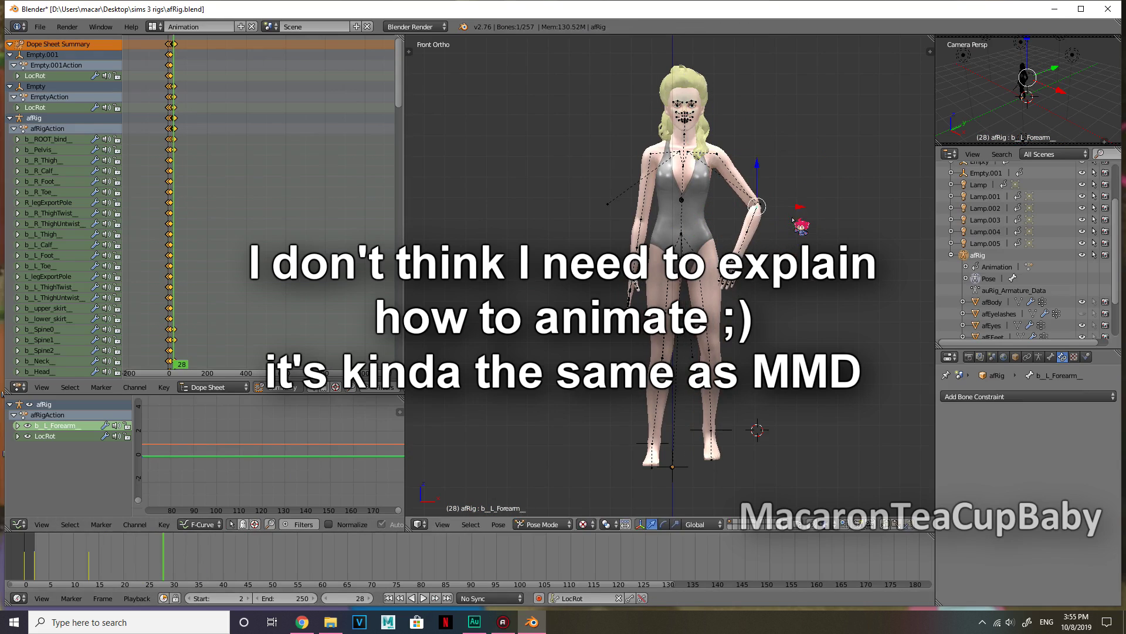
key(r)
click(773, 252)
right_click(710, 233)
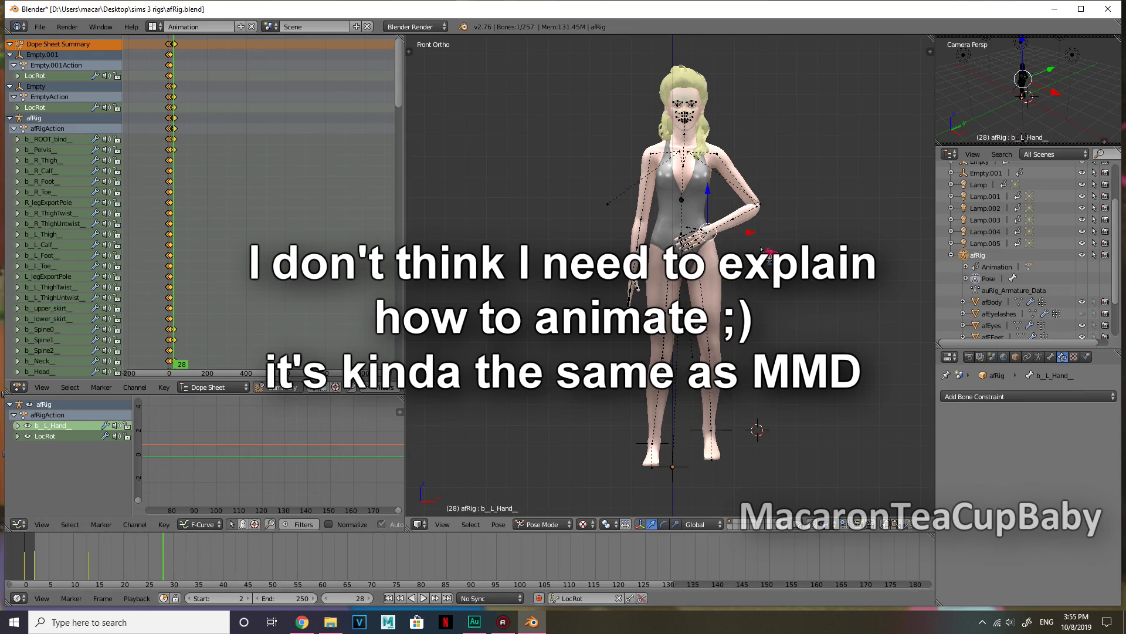
Adjust the left forearm from the side and the left upper arm at frame 27 so the hand rests on the hip.
right_click(740, 218)
key(KP_3)
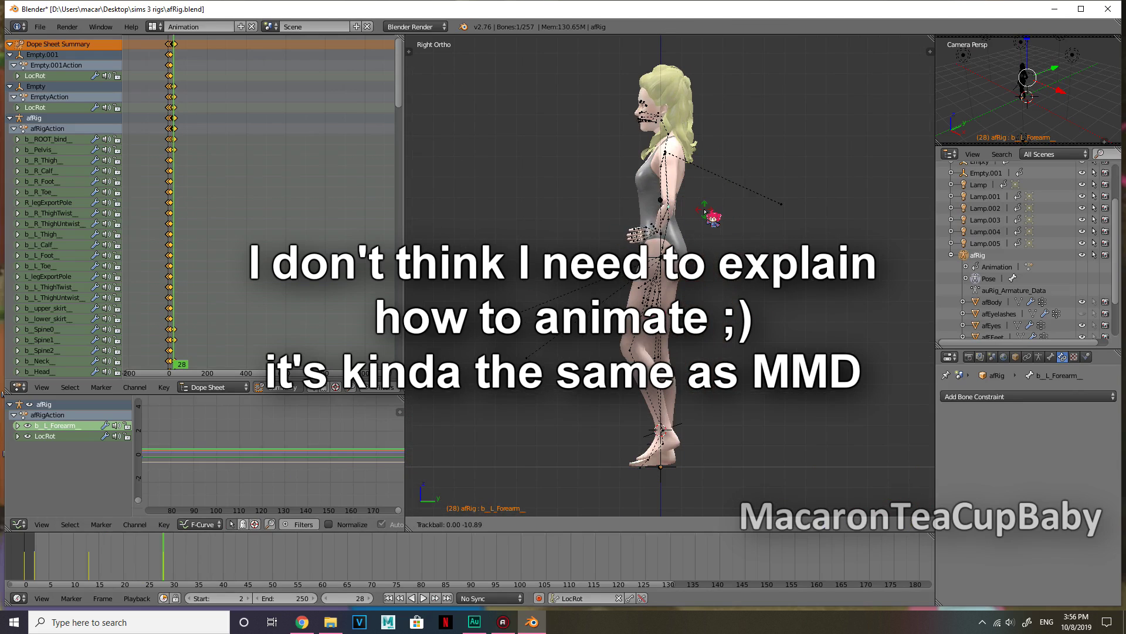
middle_drag(744, 230, 868, 232)
right_click(736, 179)
key(Left)
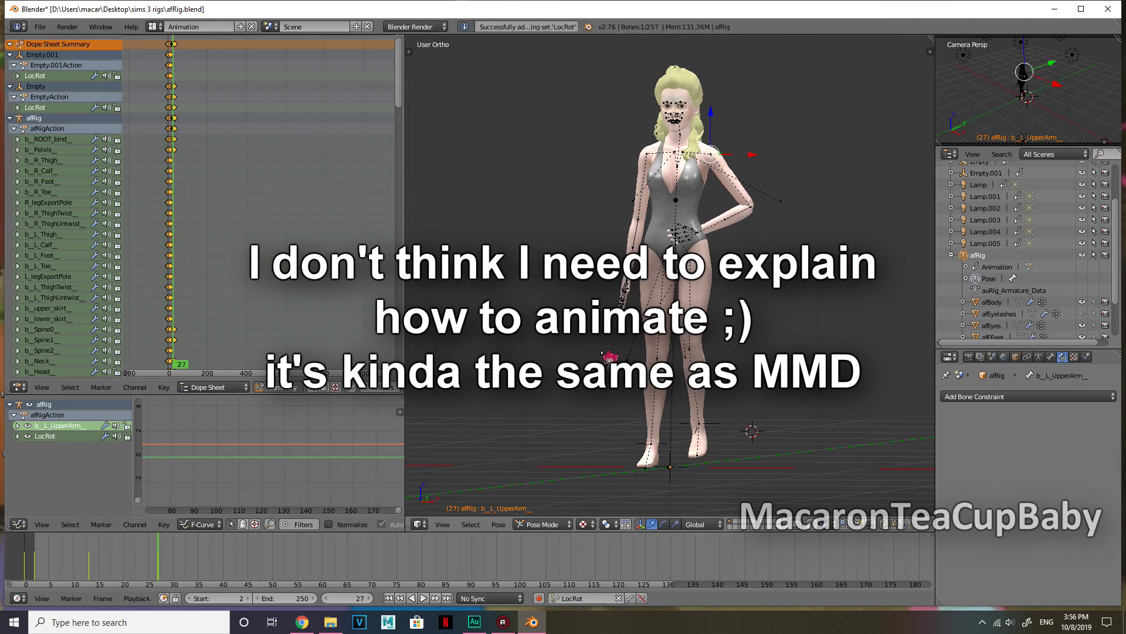
key(r)
key(KP_1)
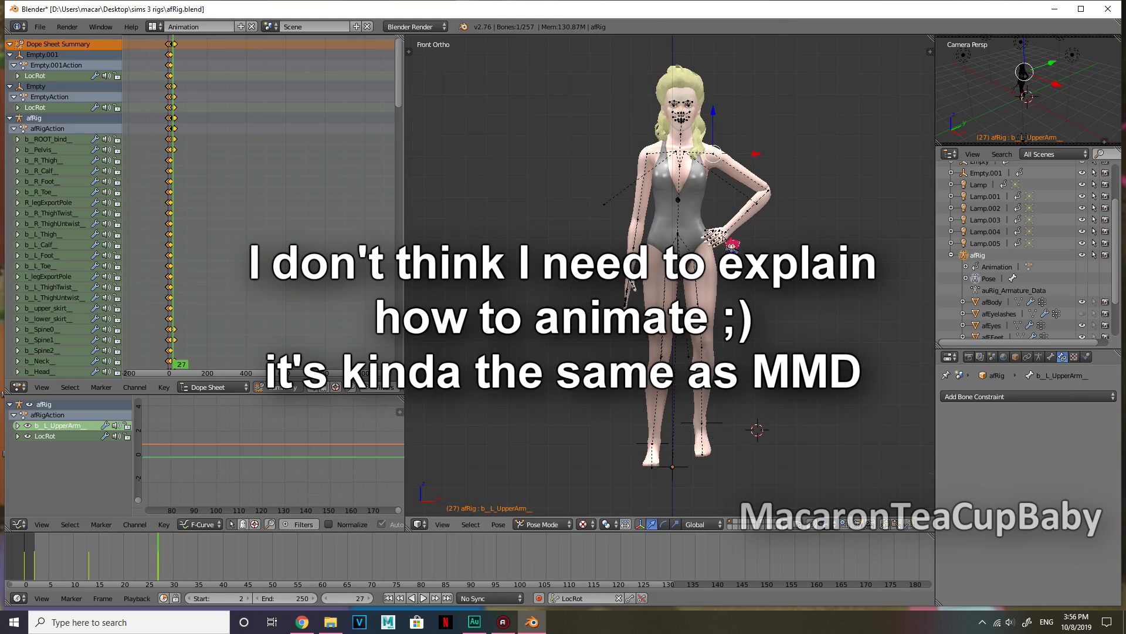
Rotate the left hand bone at frame 28 and play back the animation to check the hand-on-hip pose.
drag(158, 567, 163, 566)
key(r)
key(r)
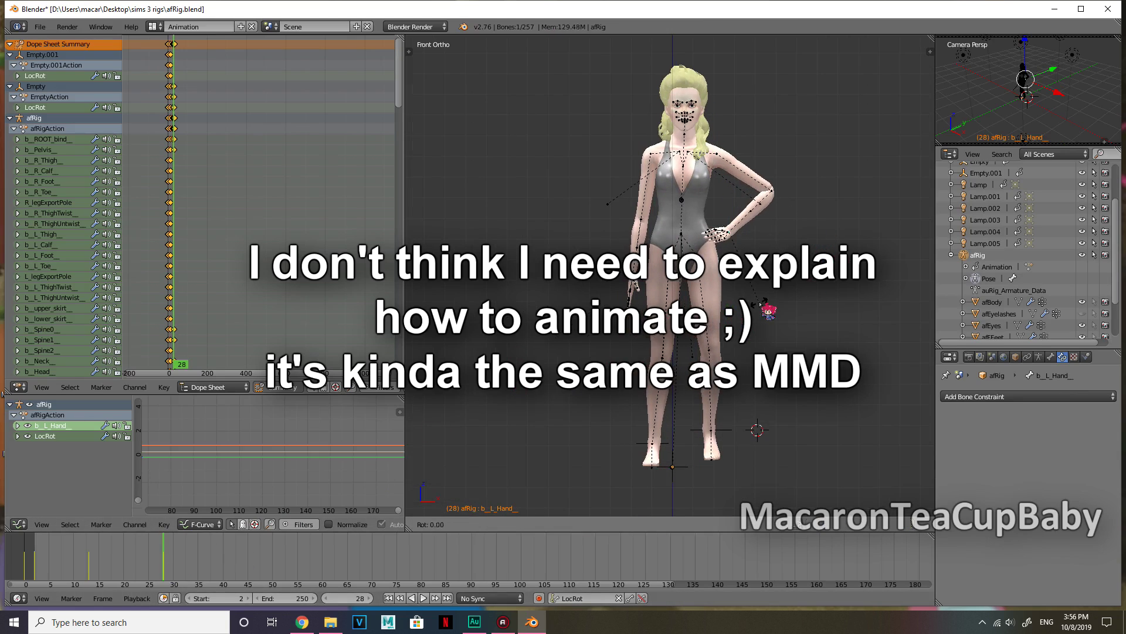
drag(94, 568, 45, 578)
click(418, 598)
click(417, 597)
drag(212, 575, 209, 575)
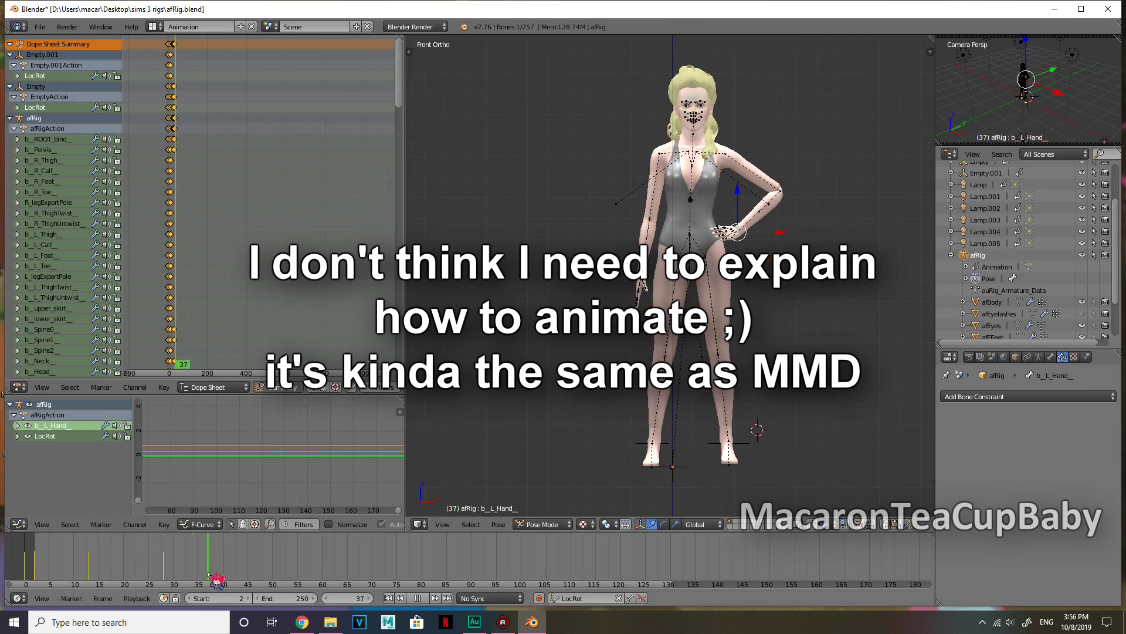
key(alt+a)
Select the right clavicle at frame 33, adjust the right shoulder's pose and insert LocRot keyframes.
right_click(667, 163)
key(i)
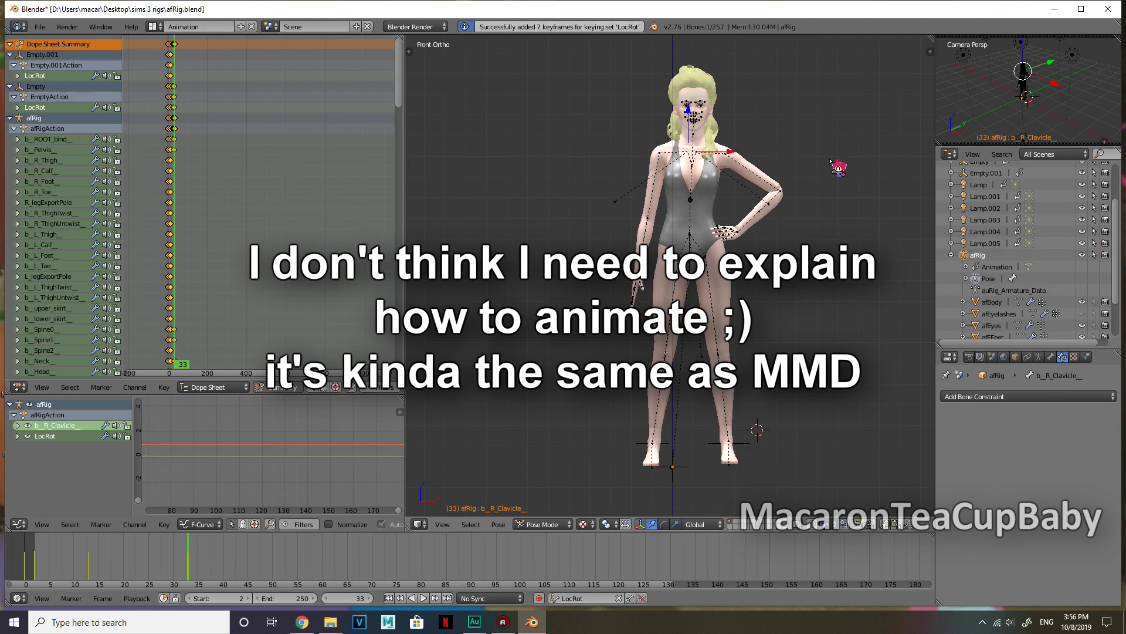
click(813, 196)
key(i)
At frame 25, insert LocRot keyframes for the right arm bones, including the forearm.
drag(193, 567, 149, 559)
key(r)
click(683, 151)
key(i)
click(821, 174)
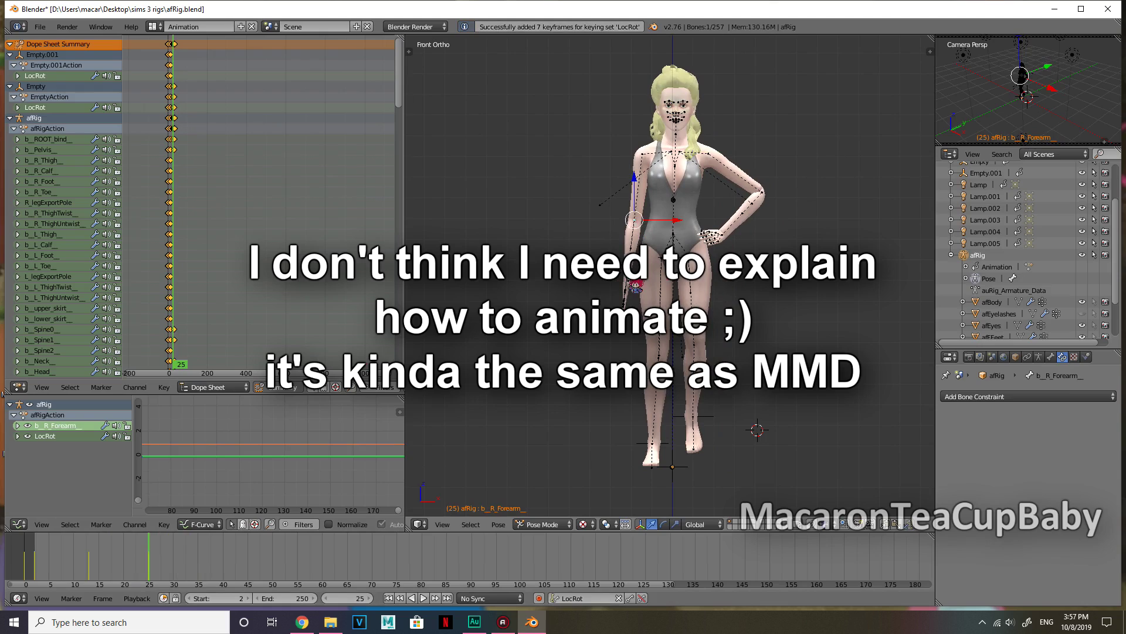
At frame 34, rotate the right forearm upward in side view so the hand is raised.
key(Right)
key(Right)
key(Right)
key(Right)
key(Right)
key(Right)
key(Right)
key(Right)
key(Right)
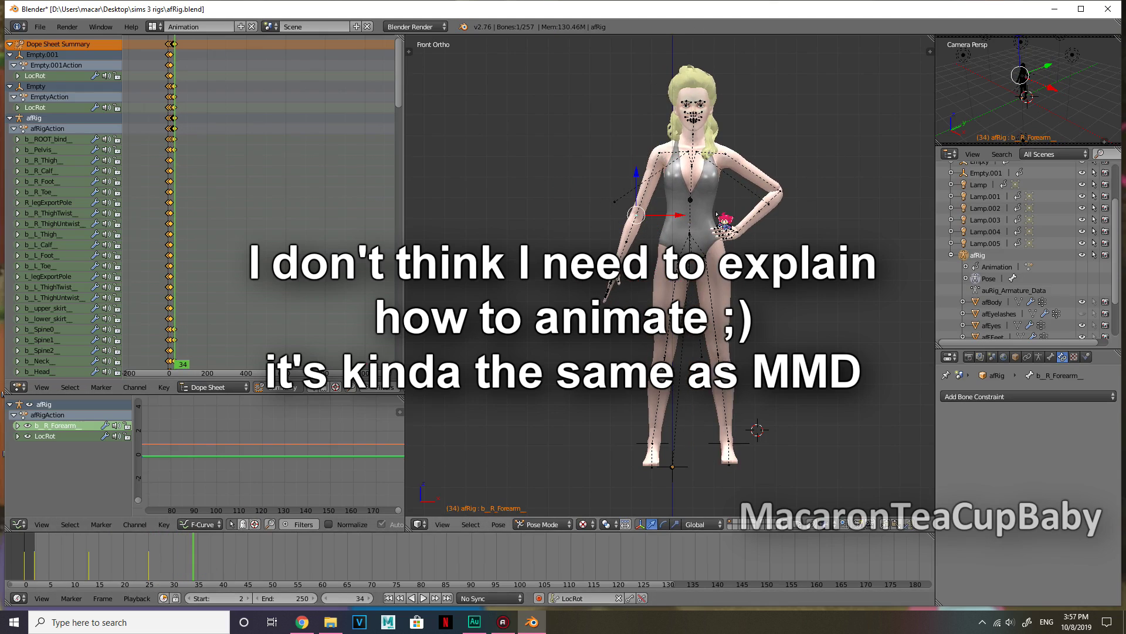
key(KP_3)
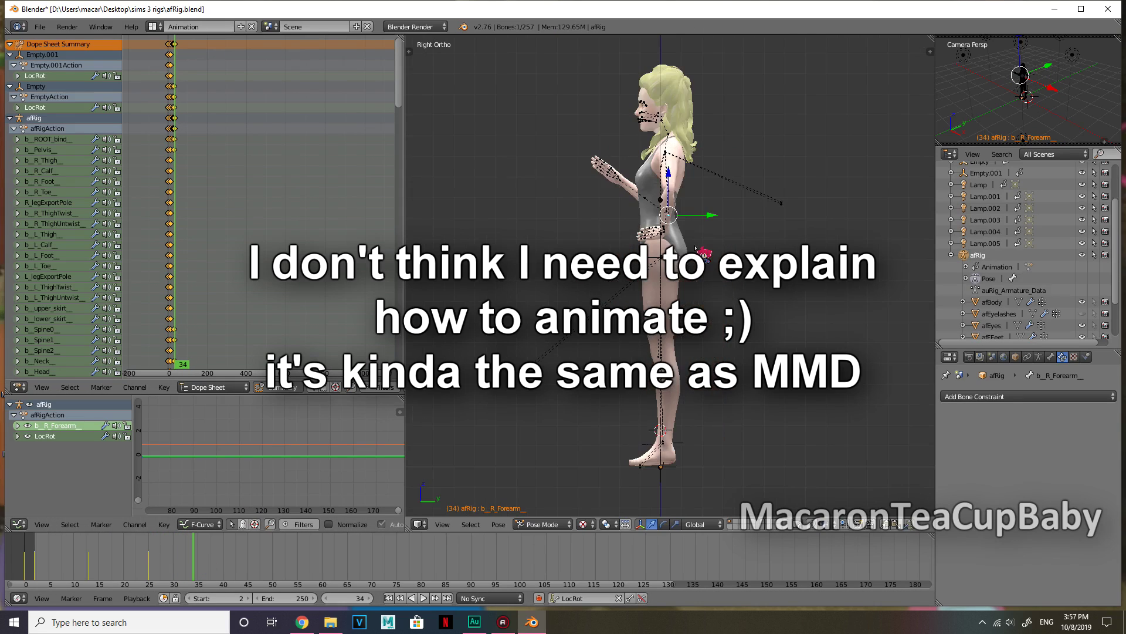
key(ctrl+KP_3)
key(r)
click(729, 189)
key(KP_1)
At frame 33, rotate the right upper arm outward to lift the waving hand beside the head, and insert a LocRot keyframe.
right_click(661, 151)
click(810, 230)
right_click(636, 219)
click(188, 565)
right_click(660, 152)
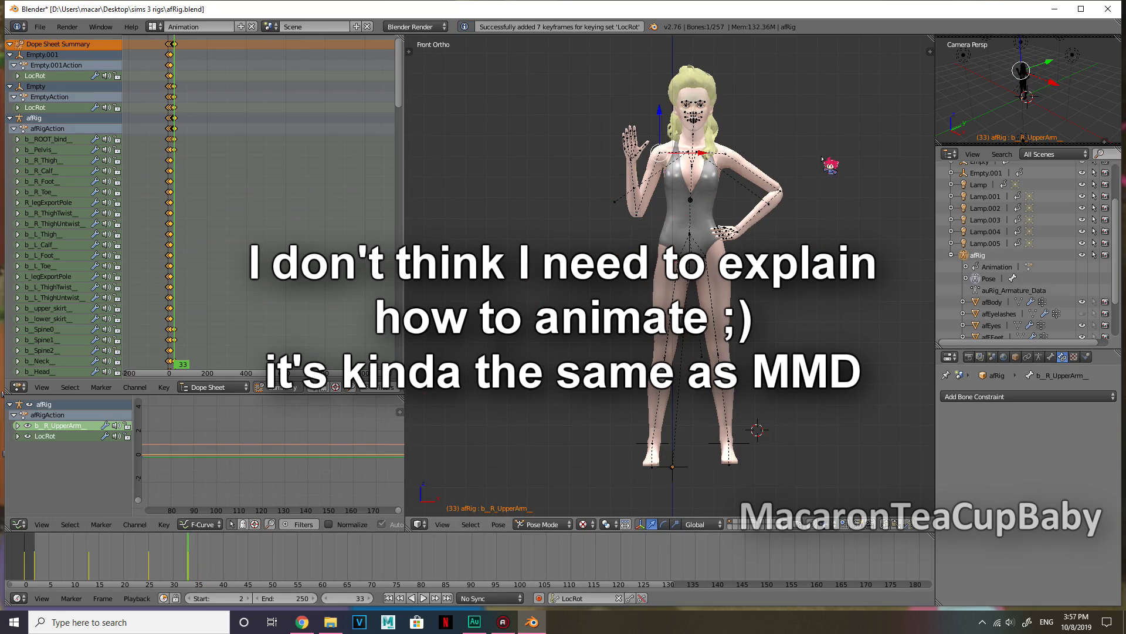
key(r)
click(761, 335)
right_click(594, 166)
key(ctrl+z)
key(ctrl+z)
key(i)
In the Dope Sheet, move the last keyframes of the right forearm, upper arm and clavicle to about frames 54 to 57, and play the result.
drag(198, 568, 252, 582)
middle_drag(176, 281, 139, 376)
drag(139, 376, 128, 376)
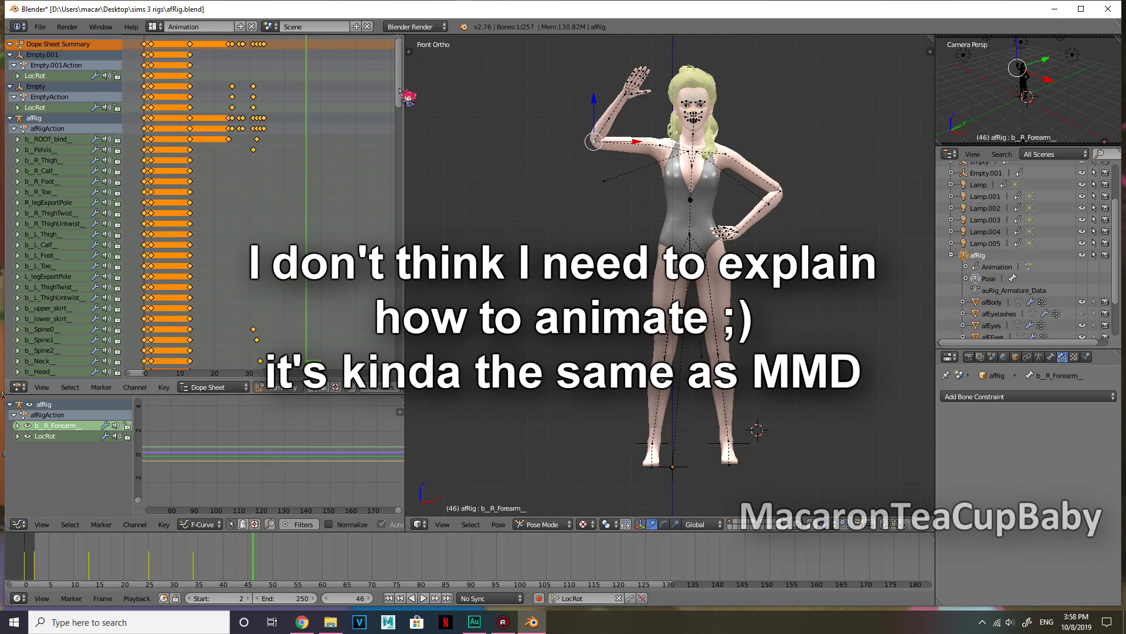
drag(399, 89, 395, 197)
click(233, 230)
right_click(232, 230)
right_click(233, 207)
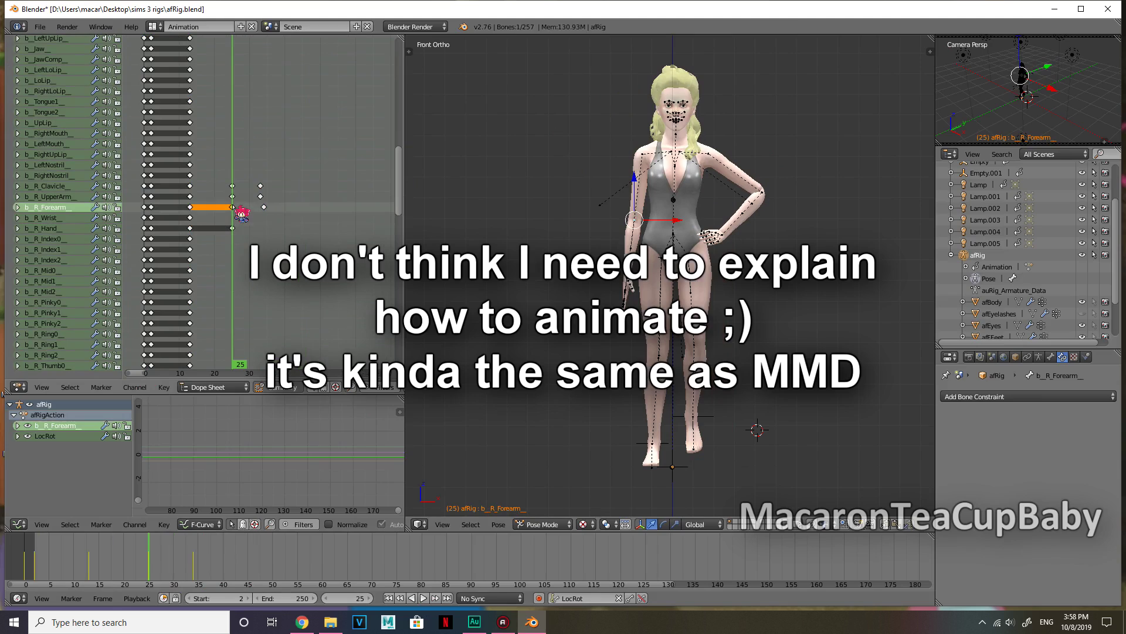
right_click(261, 197)
key(g)
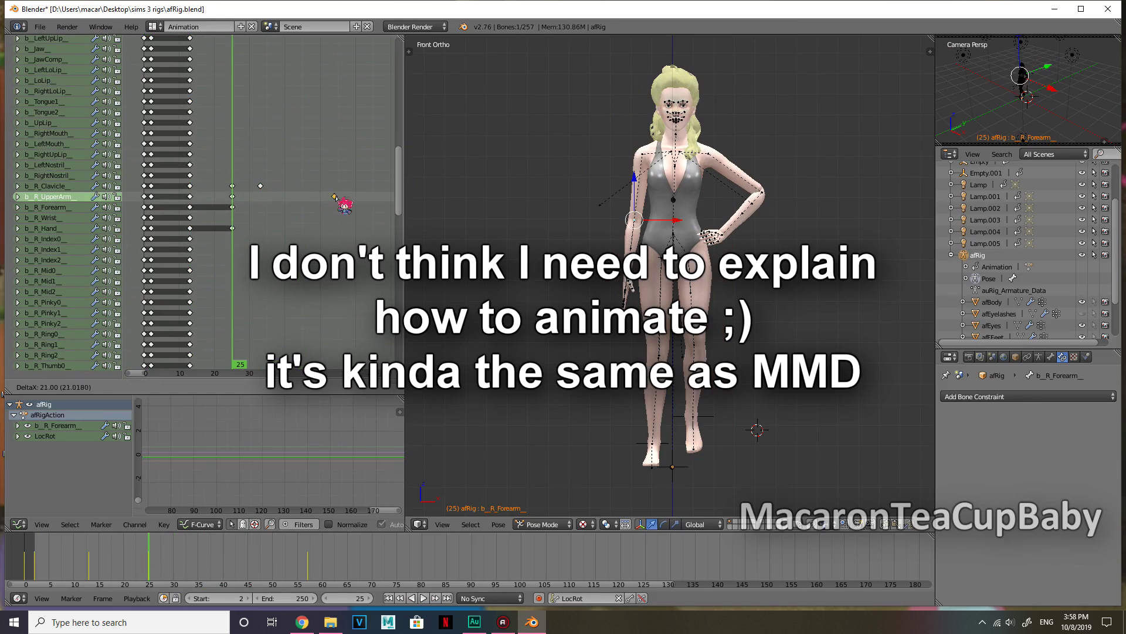
right_click(261, 186)
key(g)
click(340, 193)
key(alt+a)
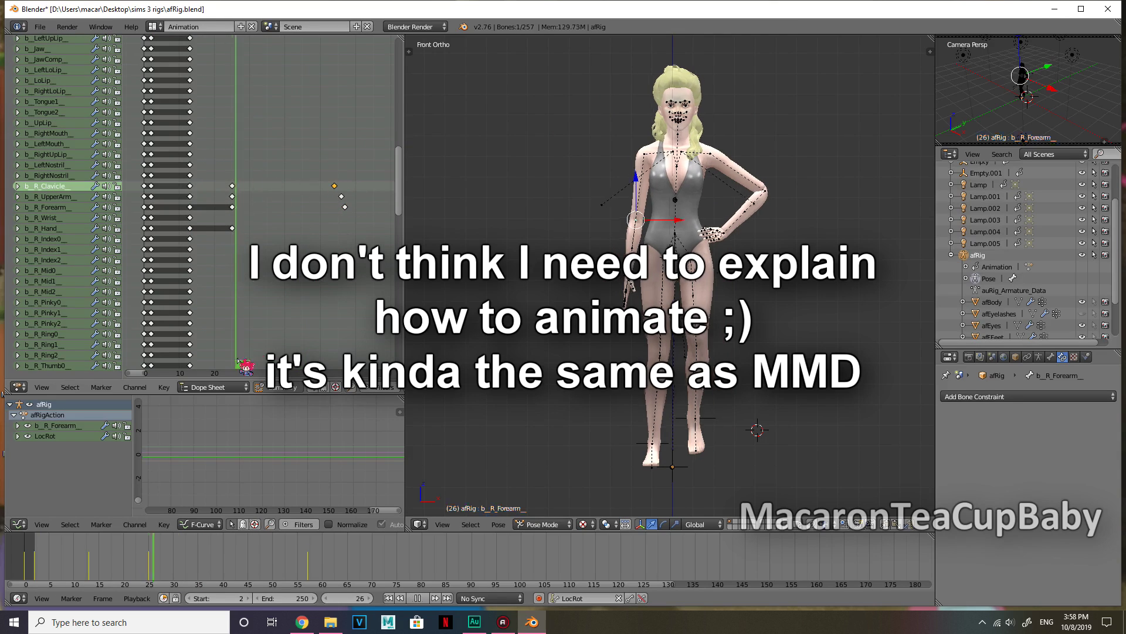
At frame 59, rotate the right hand bone, insert a LocRot keyframe, and play the animation.
right_click(631, 85)
key(r)
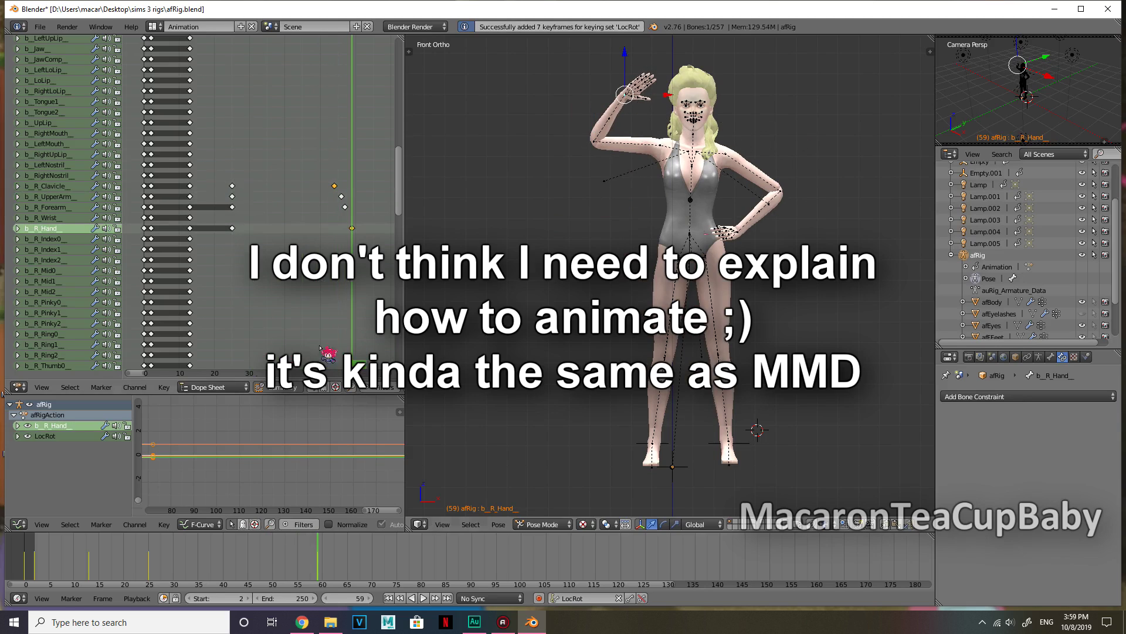
drag(271, 558, 36, 537)
click(422, 598)
click(423, 598)
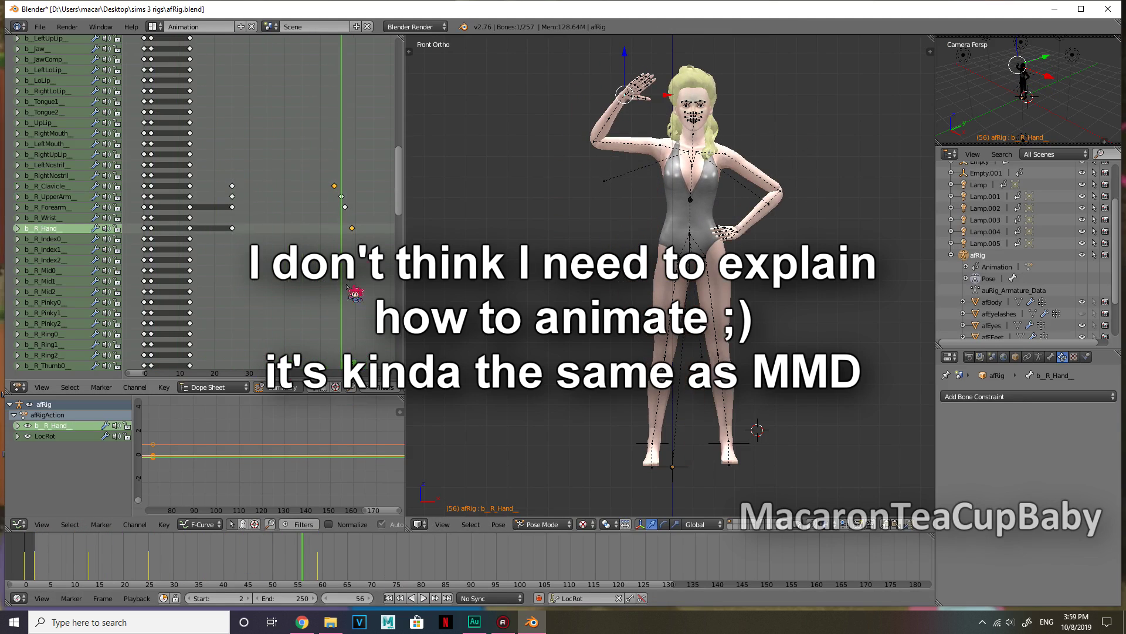
In the Dope Sheet, move the last clavicle, upper arm, forearm and hand keyframes of the right arm to about frames 50 to 52, and play.
right_click(334, 186)
right_drag(351, 197, 323, 211)
right_drag(351, 227, 322, 224)
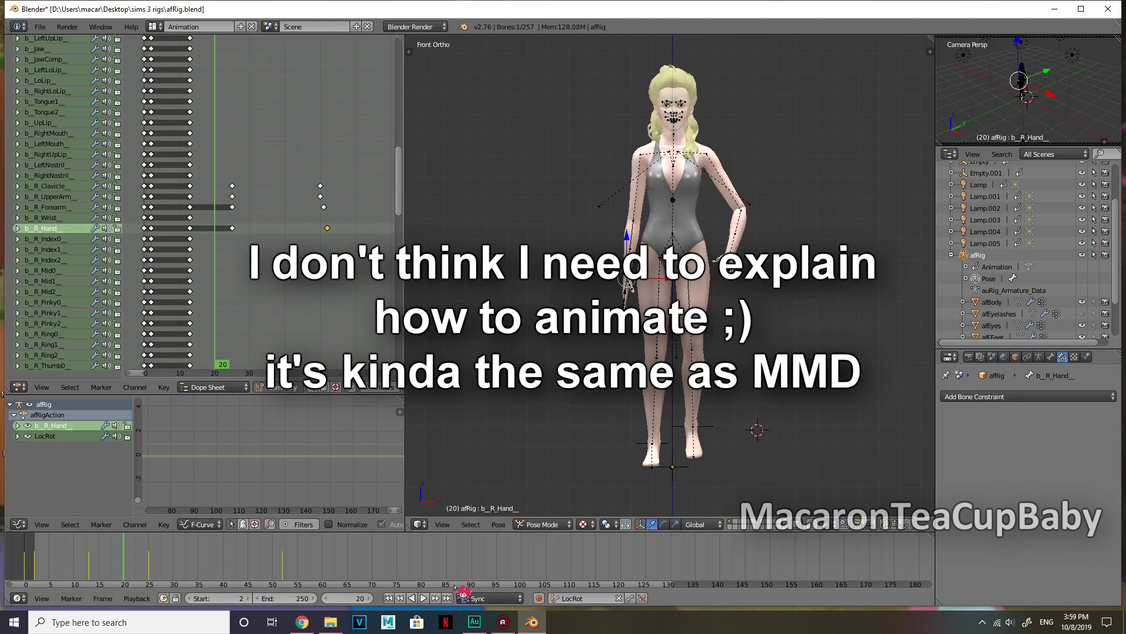
click(419, 598)
click(424, 597)
click(422, 597)
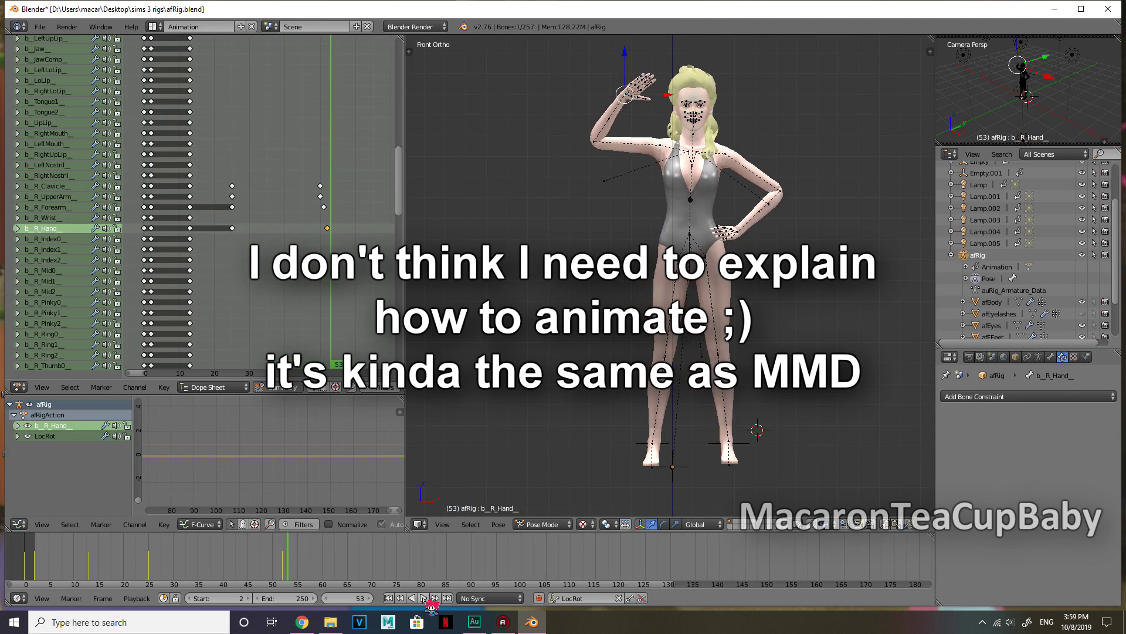
At frame 61, rotate the right clavicle and upper arm for the outward wave, and insert LocRot keyframes for both.
right_click(679, 150)
key(r)
click(833, 111)
key(i)
drag(332, 564, 327, 558)
right_click(660, 149)
key(r)
click(886, 69)
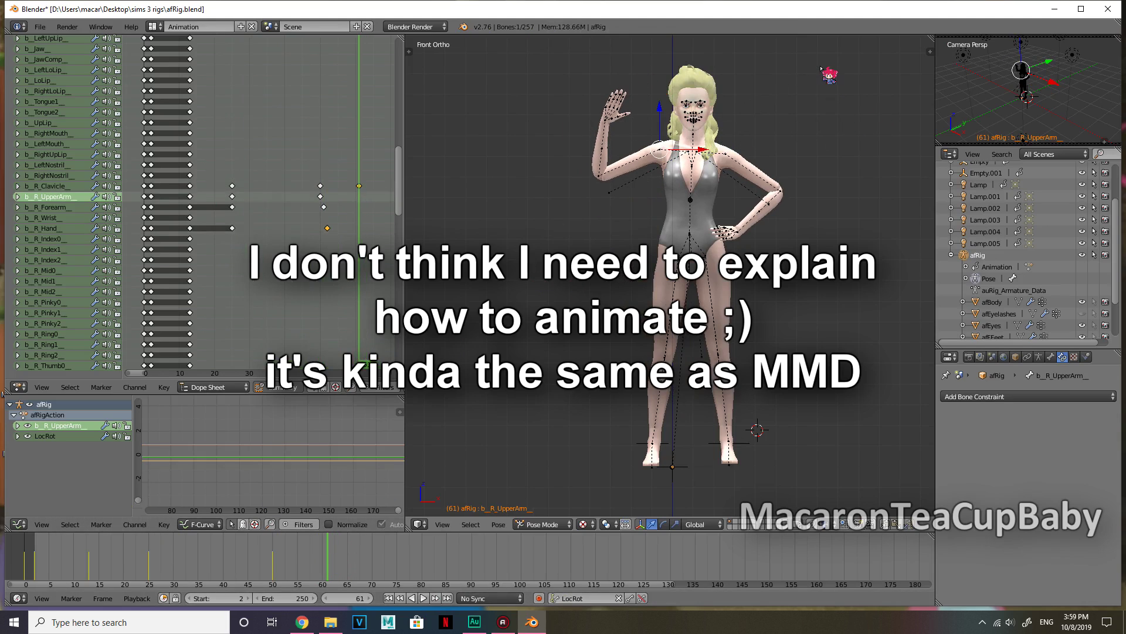
key(i)
At frame 62, rotate the right forearm outward and insert a LocRot keyframe.
click(332, 566)
right_click(600, 175)
key(r)
click(902, 137)
key(i)
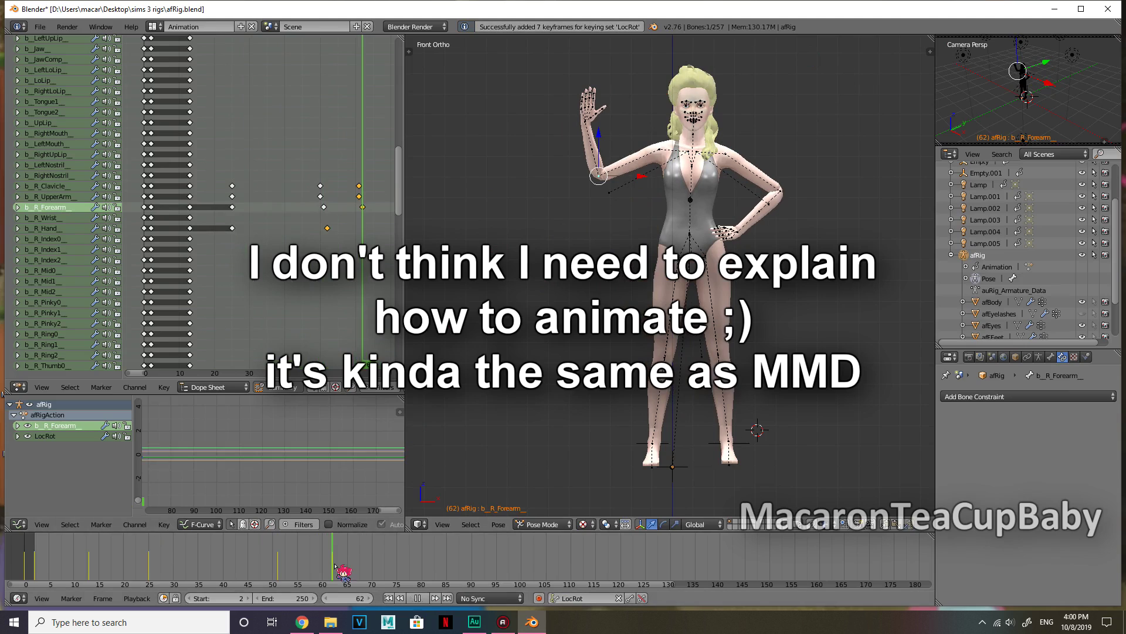
At frame 63, rotate the right hand outward, insert a LocRot keyframe, and play the animation from the start.
key(Right)
key(bracketright)
click(764, 502)
key(i)
drag(271, 570, 34, 572)
click(424, 598)
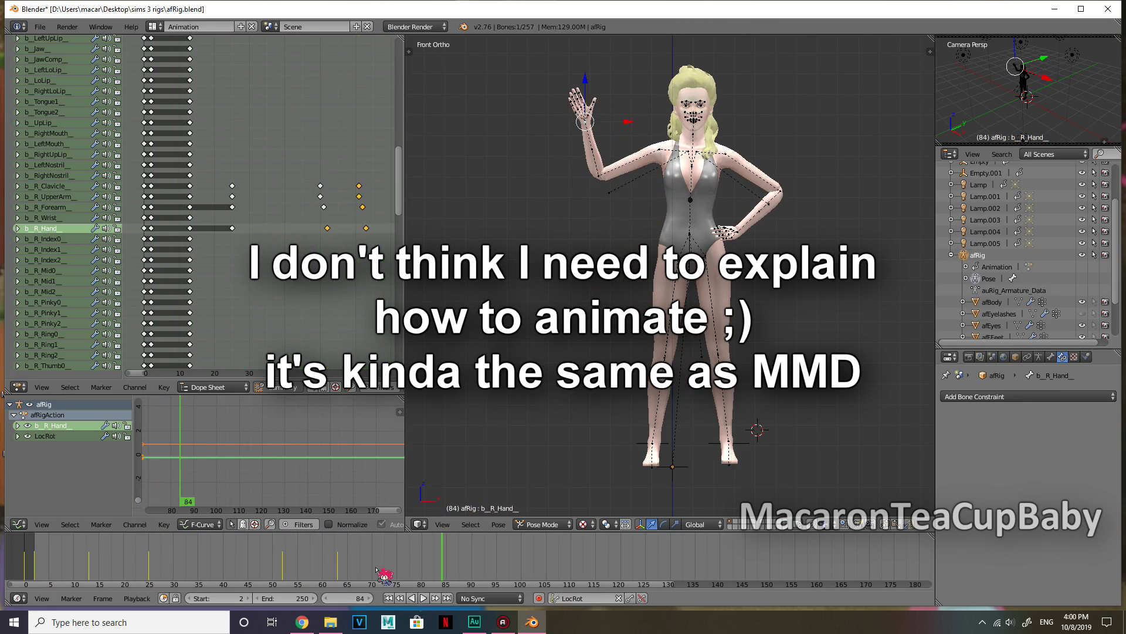
At frame 74, rotate the right clavicle and upper arm for the inward wave, and insert LocRot keyframes for both.
drag(338, 565, 365, 566)
right_click(659, 149)
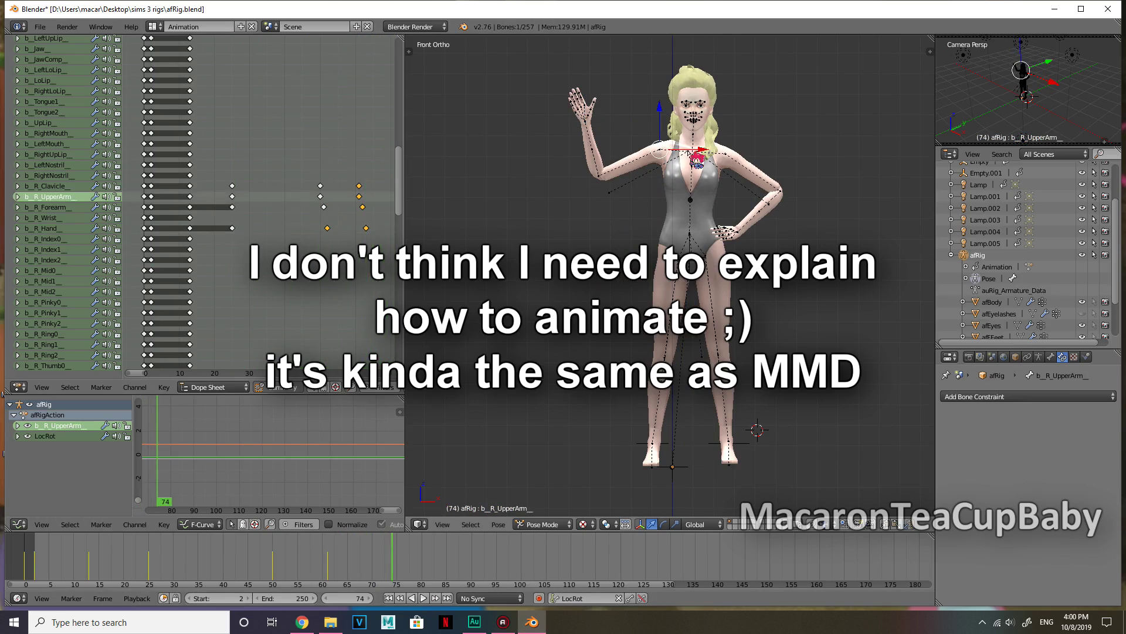
right_click(688, 152)
key(r)
click(823, 113)
key(i)
right_click(660, 149)
key(r)
click(792, 126)
click(396, 557)
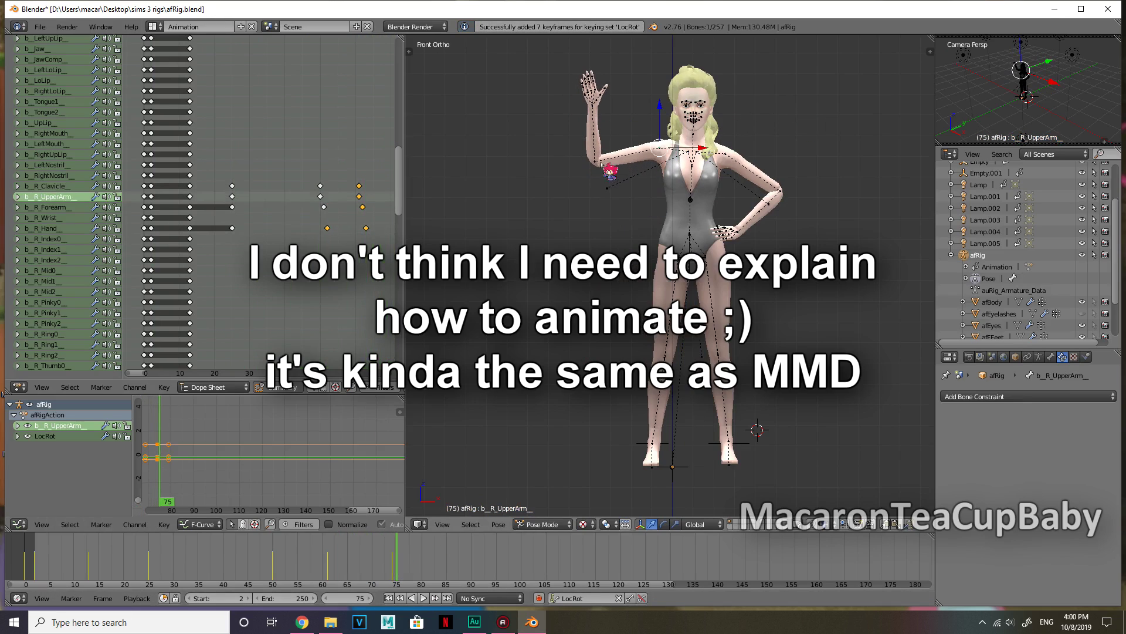
Rotate the right forearm inward at frame 75 and the right hand at frame 76, inserting LocRot keyframes.
right_click(599, 160)
key(r)
click(790, 149)
key(i)
click(402, 558)
right_click(613, 121)
key(r)
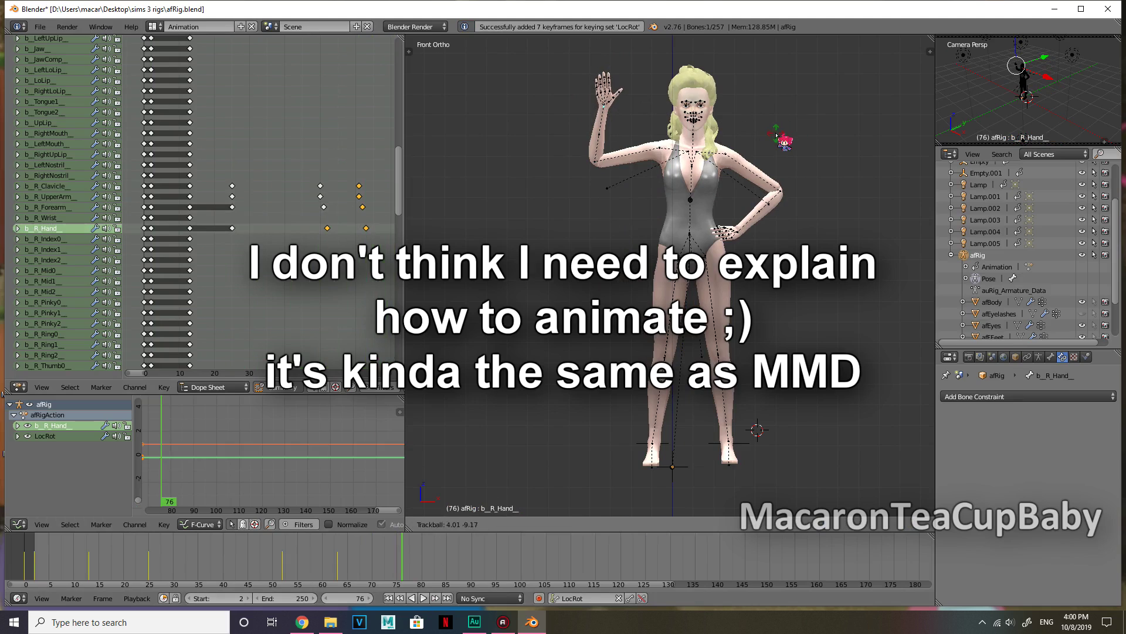
Play the animation repeatedly from the start to check the waving motion.
drag(385, 557, 138, 557)
click(421, 598)
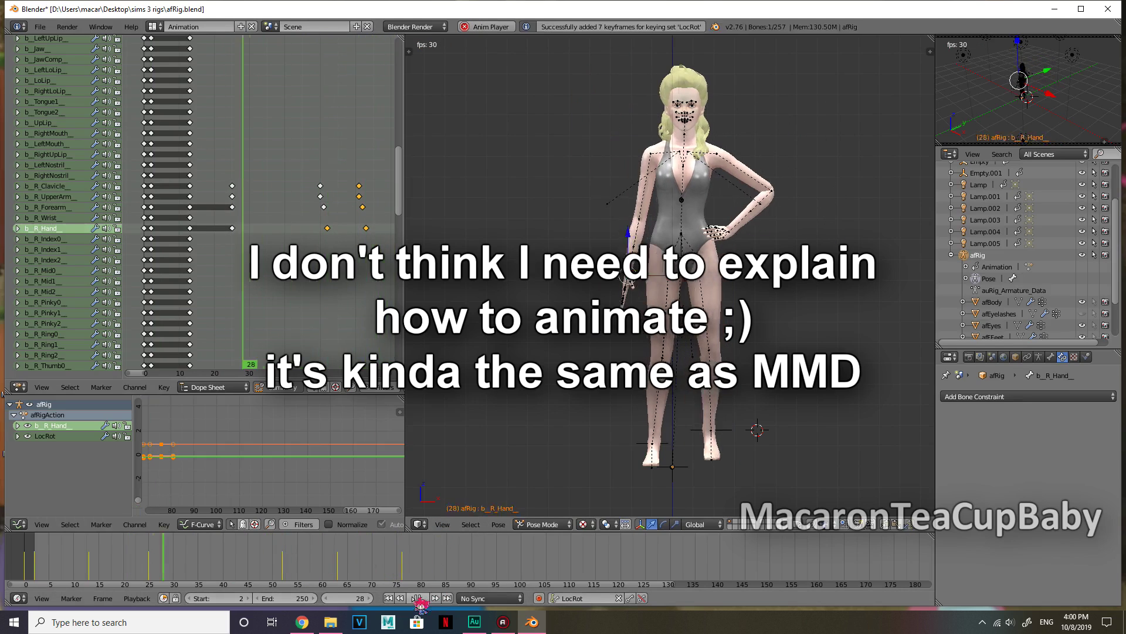
click(388, 598)
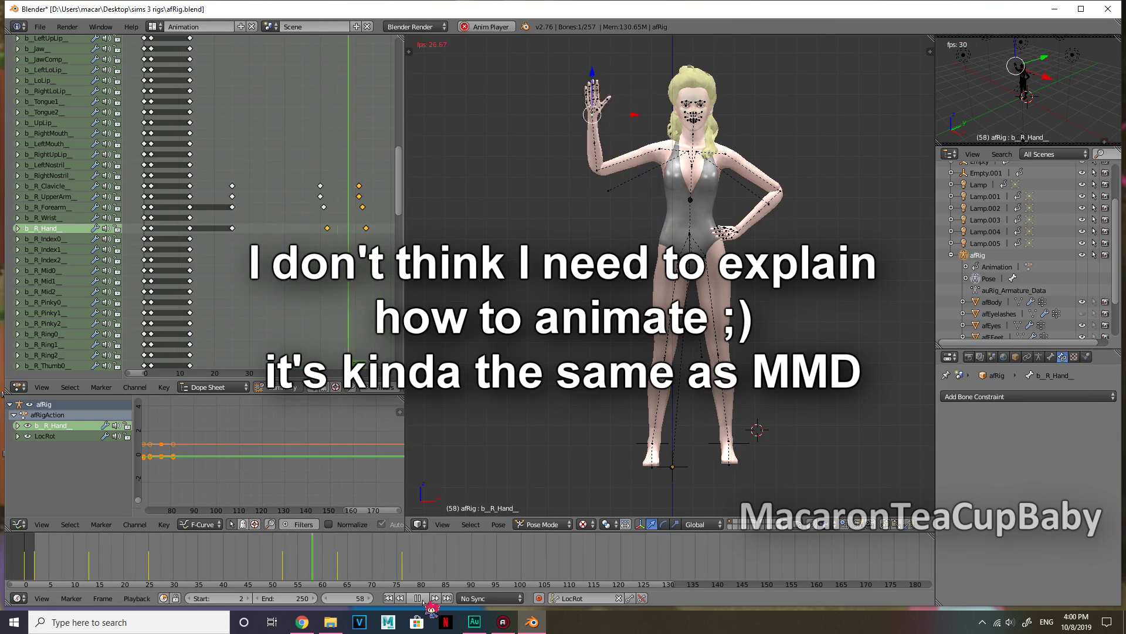
click(420, 600)
click(388, 598)
click(421, 598)
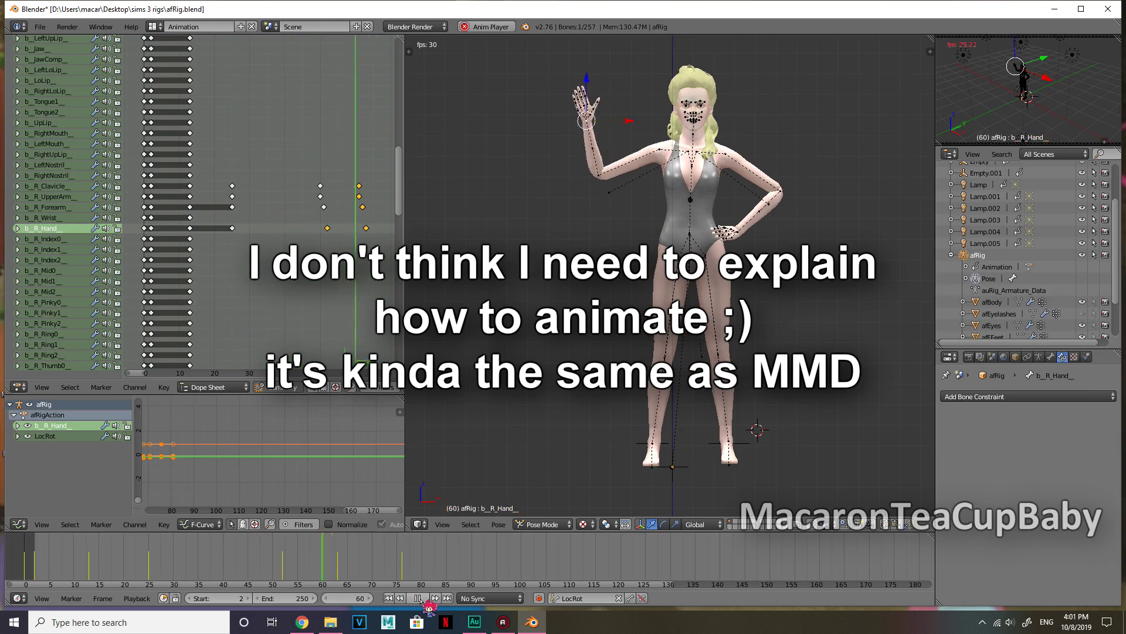
click(420, 600)
At frame 86, rotate the right clavicle and upper arm for another outward wave, and insert LocRot keyframes for both.
click(426, 571)
right_click(661, 149)
key(r)
click(839, 82)
key(i)
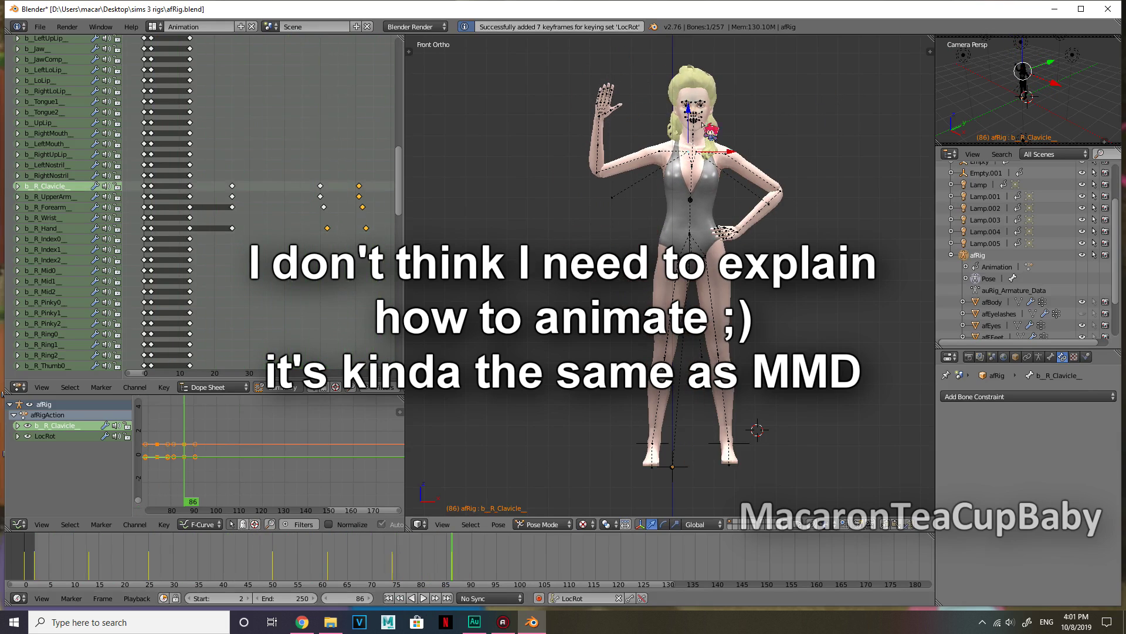
right_click(661, 150)
key(r)
click(775, 63)
right_click(676, 156)
At frame 87, rotate the right forearm further outward and insert a LocRot keyframe.
click(456, 561)
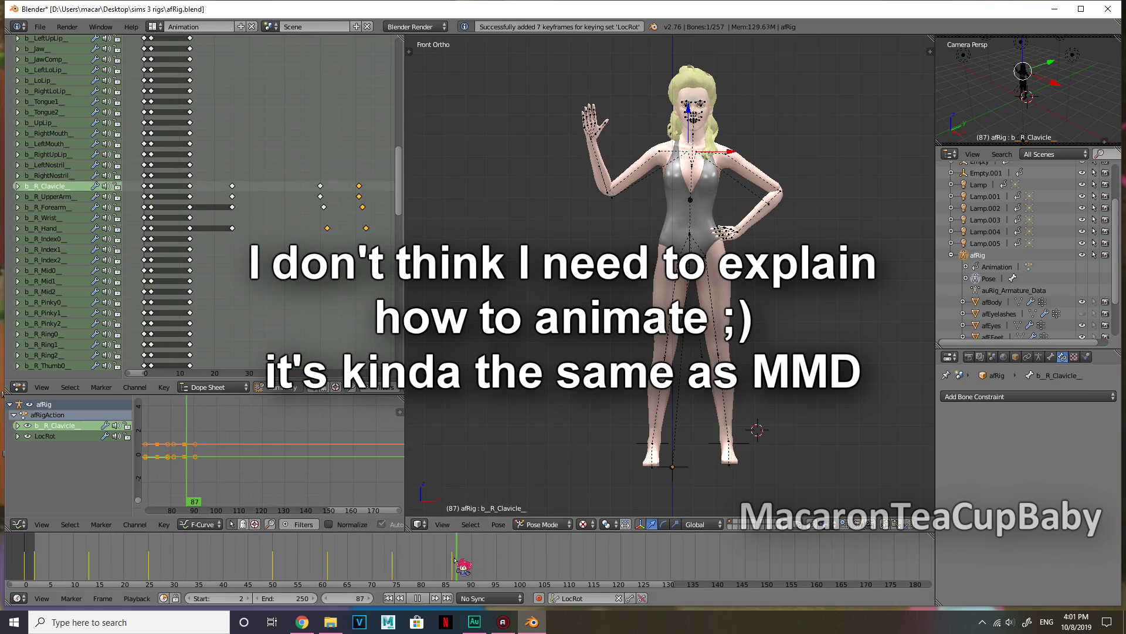
right_click(608, 189)
key(r)
click(781, 45)
key(i)
At frame 88, rotate the right hand outward and insert a LocRot keyframe.
click(458, 560)
click(462, 560)
right_click(569, 144)
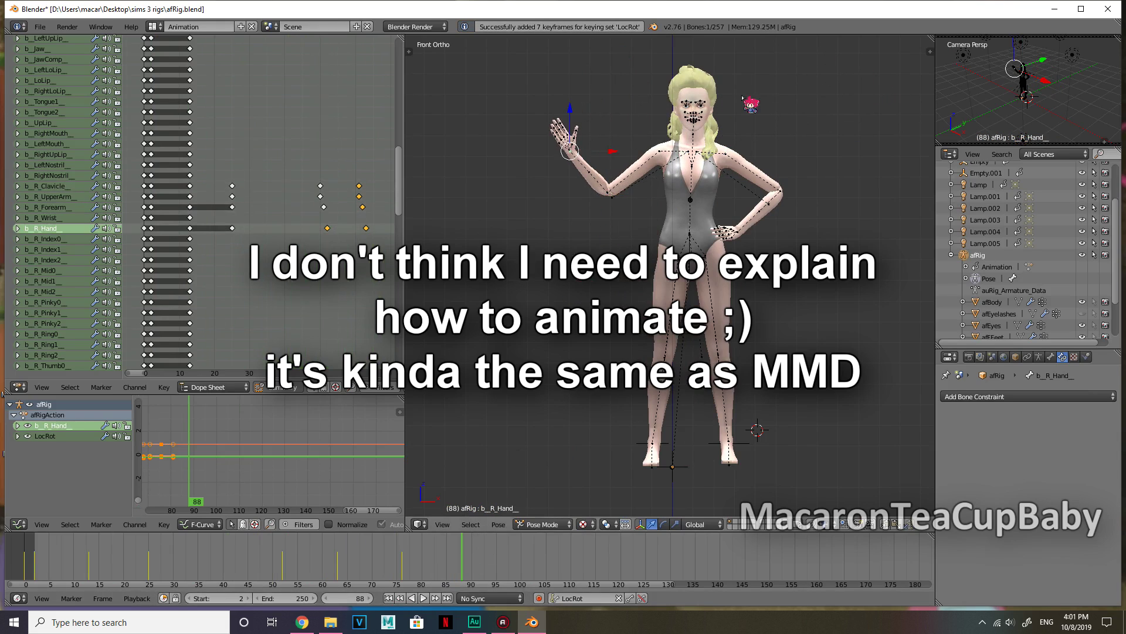
key(r)
click(719, 43)
key(i)
At frame 36, rotate the right upper arm and clavicle, insert LocRot keyframes for both, and play the animation from the start.
click(218, 566)
drag(217, 567, 203, 567)
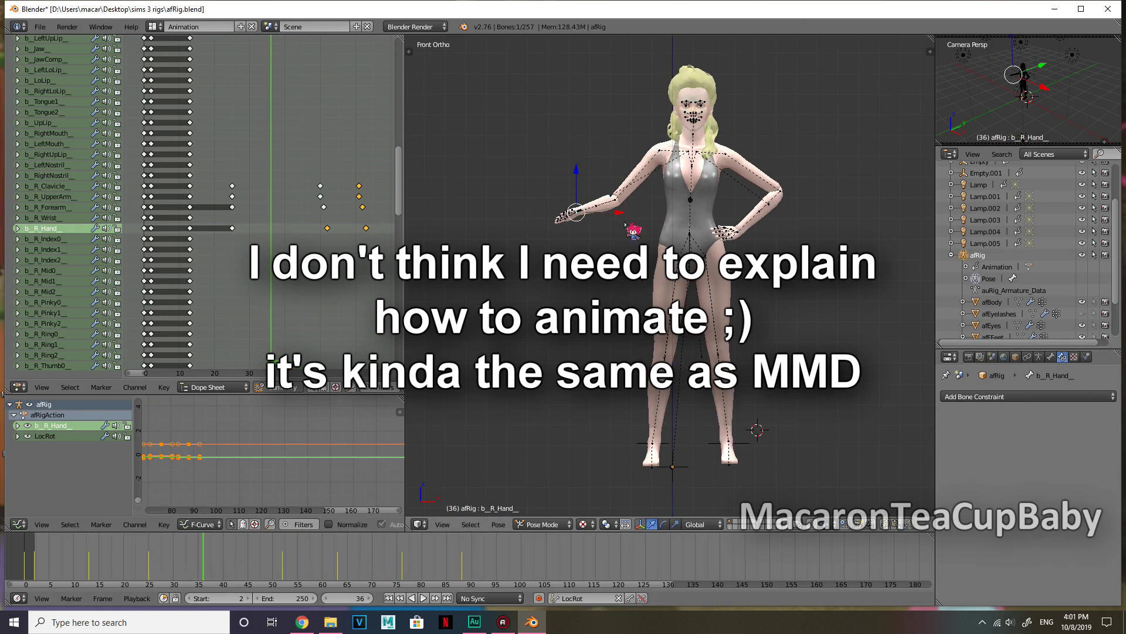
right_click(654, 154)
key(r)
click(733, 151)
key(i)
right_click(684, 151)
key(r)
click(830, 150)
key(i)
drag(216, 565, 34, 551)
click(423, 598)
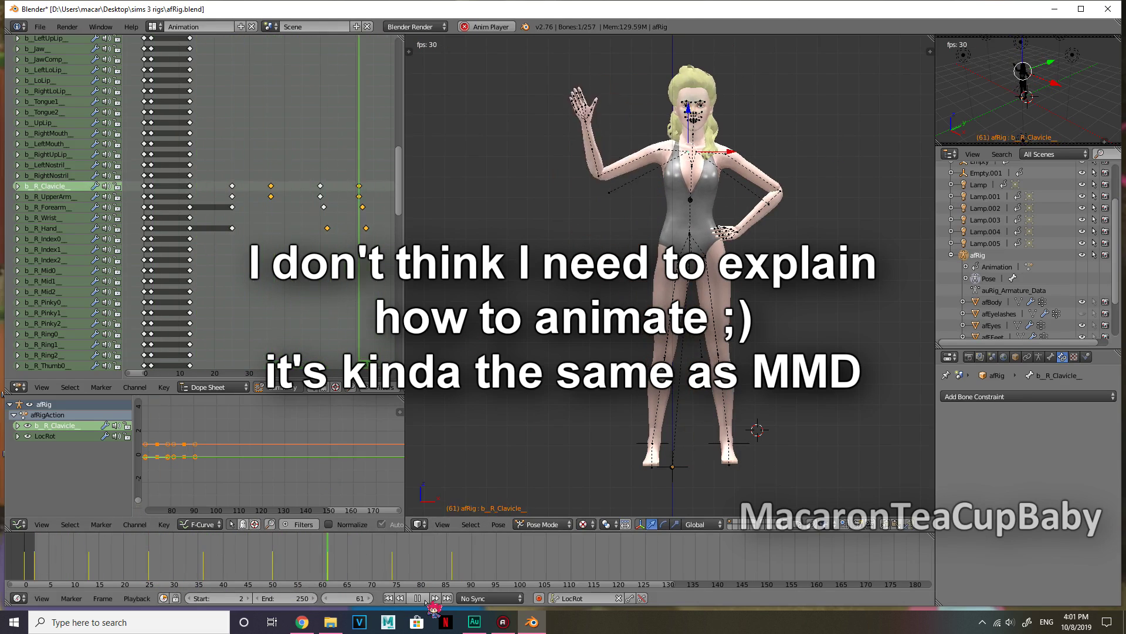
At frame 98, rotate the right clavicle and upper arm back for the inward wave, and insert LocRot keyframes for both.
drag(495, 565, 469, 561)
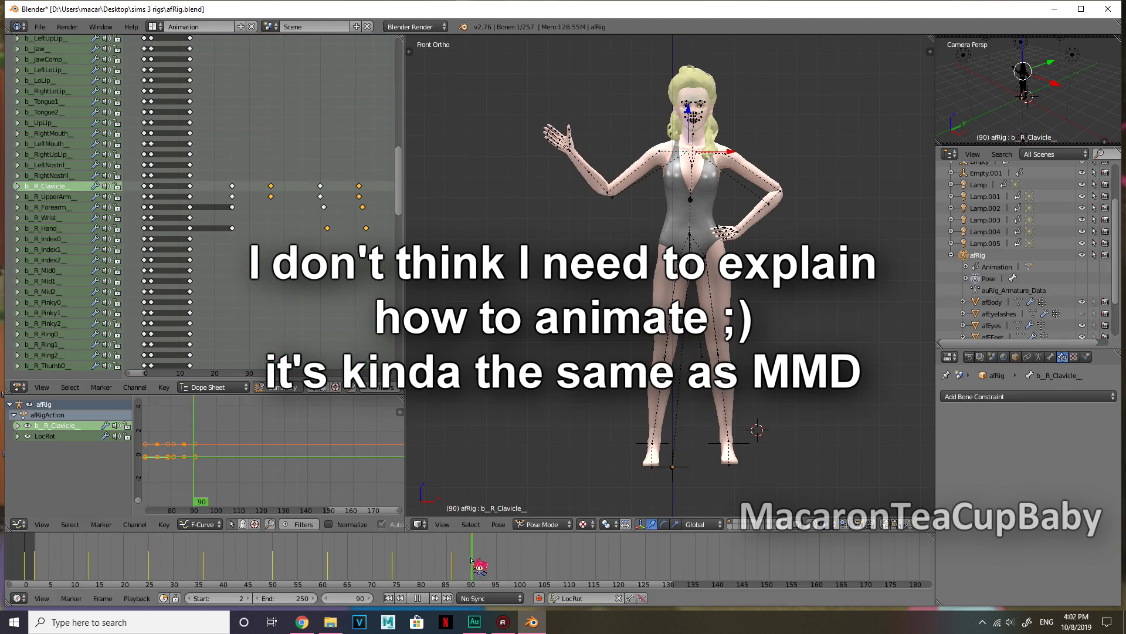
key(r)
click(819, 146)
key(i)
key(bracketright)
key(r)
click(758, 172)
key(i)
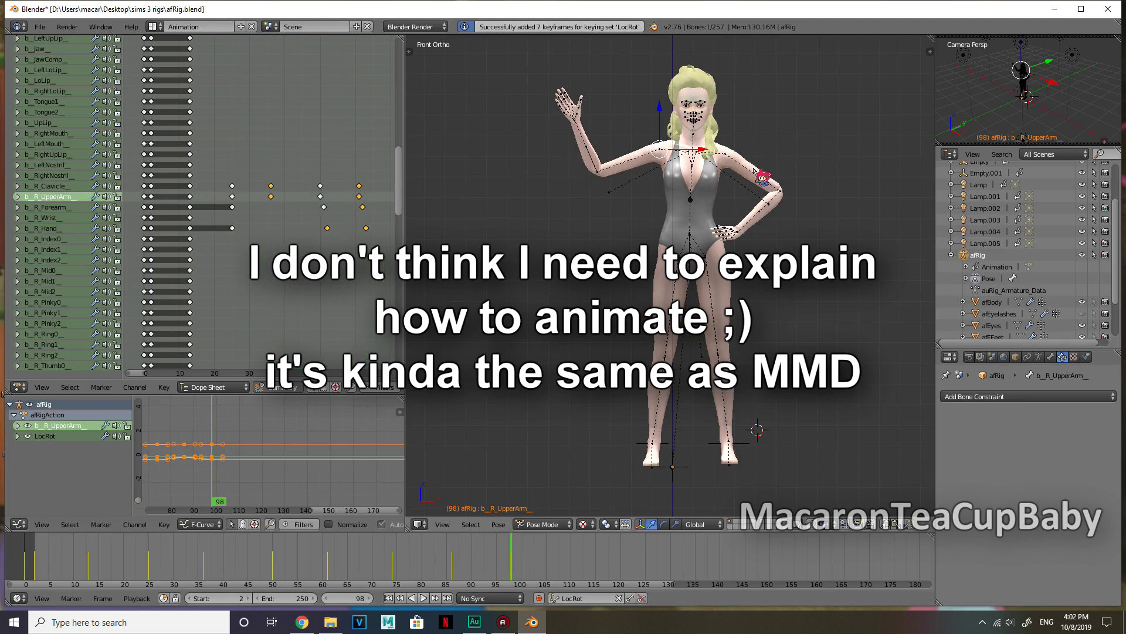
Around frame 98, rotate the right forearm and hand inward, insert LocRot keyframes for both, and play the animation.
key(bracketright)
key(t)
key(t)
key(r)
click(811, 199)
key(i)
right_click(603, 118)
key(r)
click(792, 176)
key(i)
drag(233, 547, 31, 528)
key(alt+a)
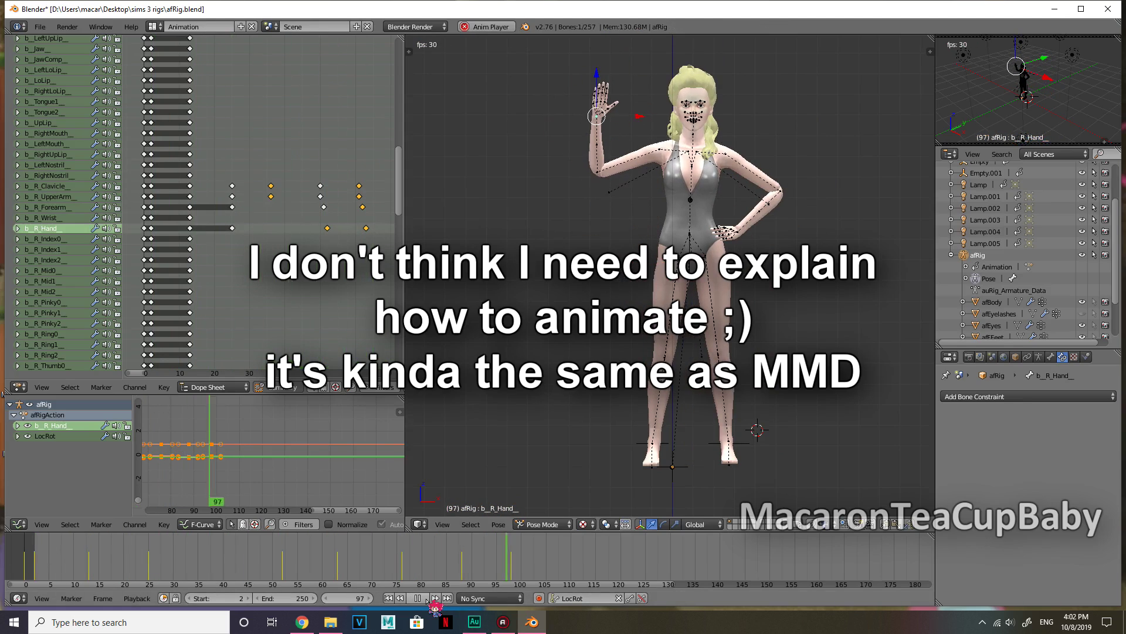
Try a different interpolation mode on the selected arm keyframes and play the result.
key(alt+a)
drag(147, 375, 132, 374)
drag(208, 325, 165, 325)
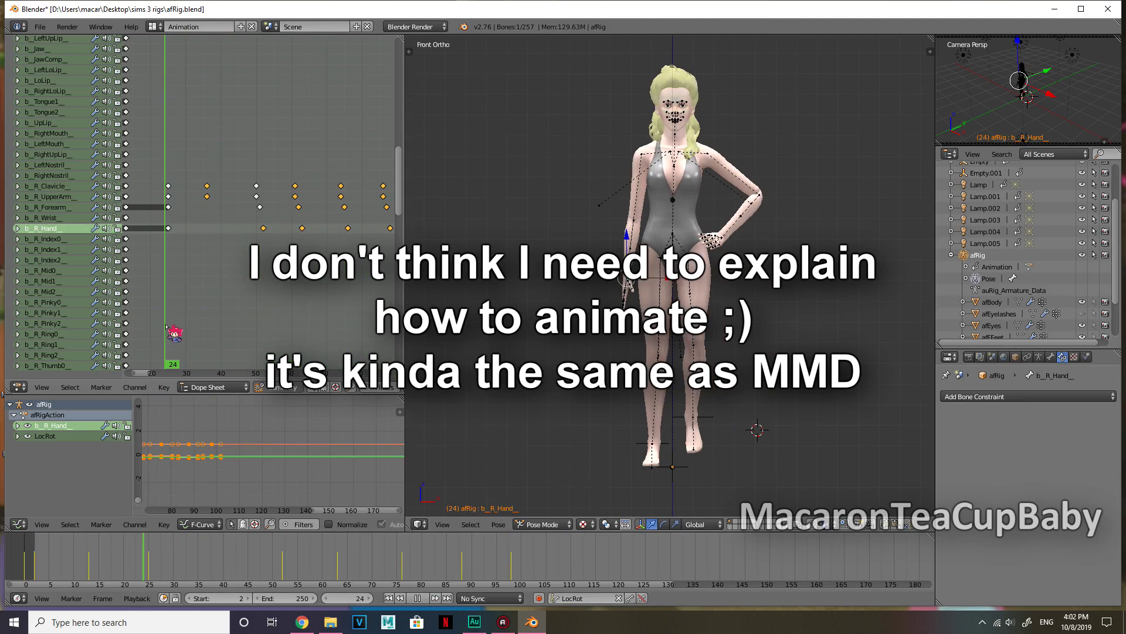
click(166, 388)
mouse_move(232, 248)
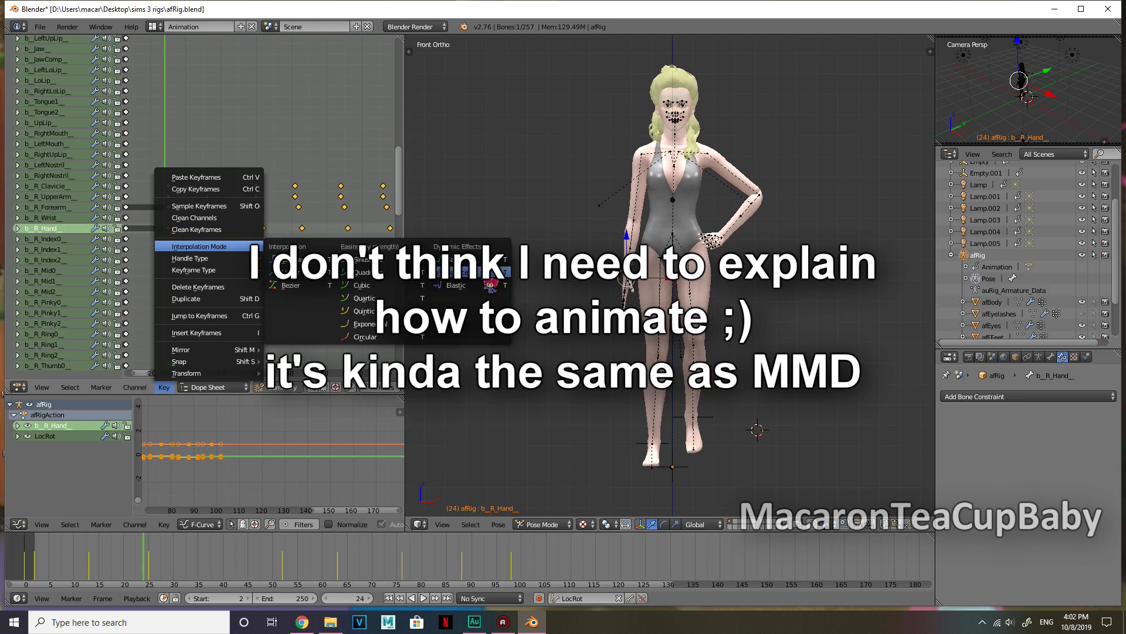
click(406, 302)
key(alt+a)
Set the selected keyframes' interpolation mode to Bezier and play the animation from the start.
click(164, 387)
mouse_move(214, 247)
click(294, 289)
click(387, 597)
click(423, 598)
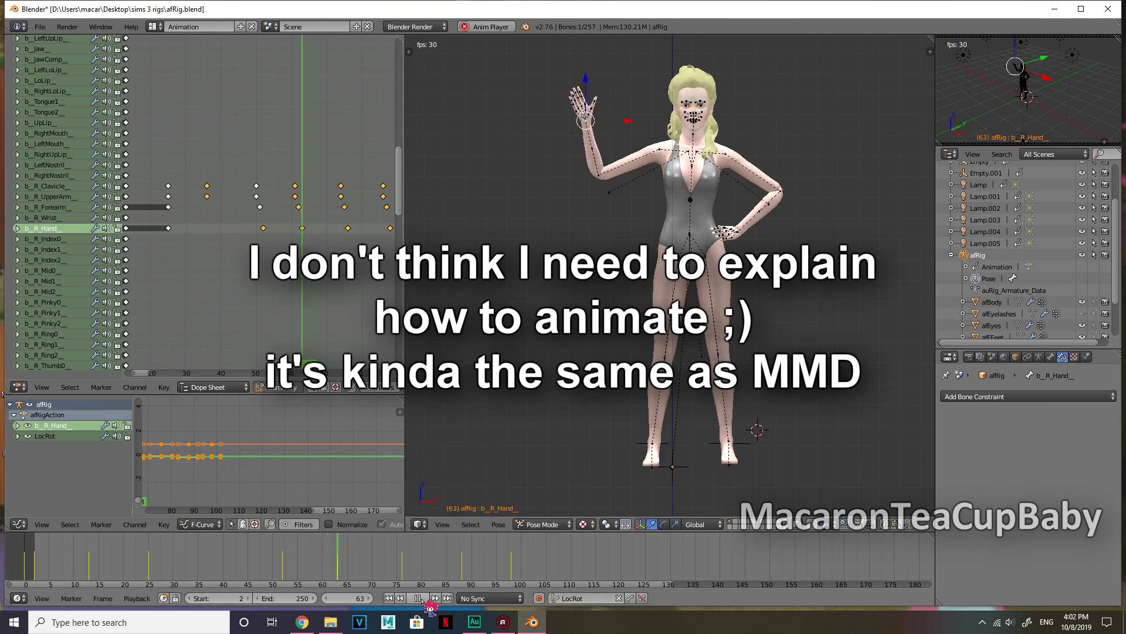
click(417, 598)
Try another easing interpolation on the selected keyframes, reset it to Bezier, and play the animation.
click(164, 387)
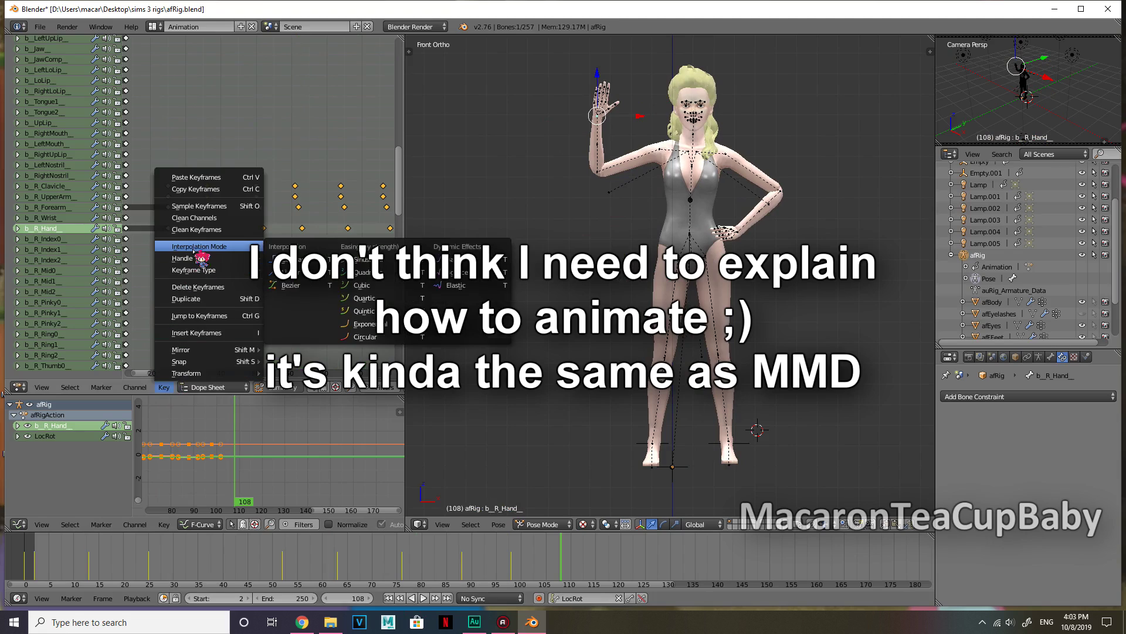
click(392, 337)
click(164, 387)
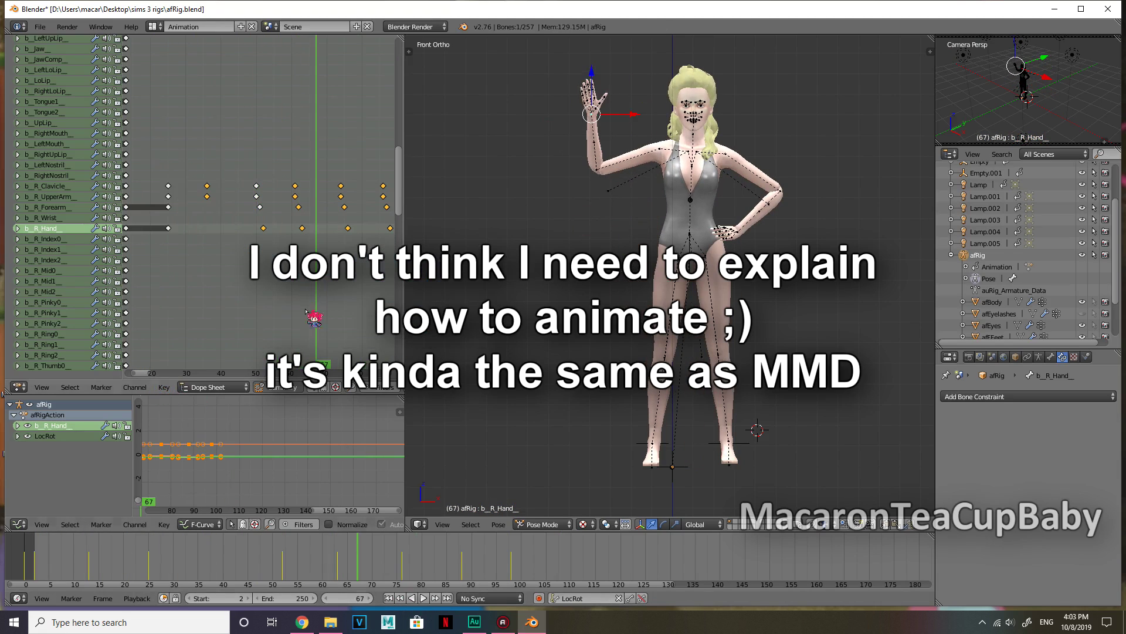
click(164, 388)
mouse_move(199, 246)
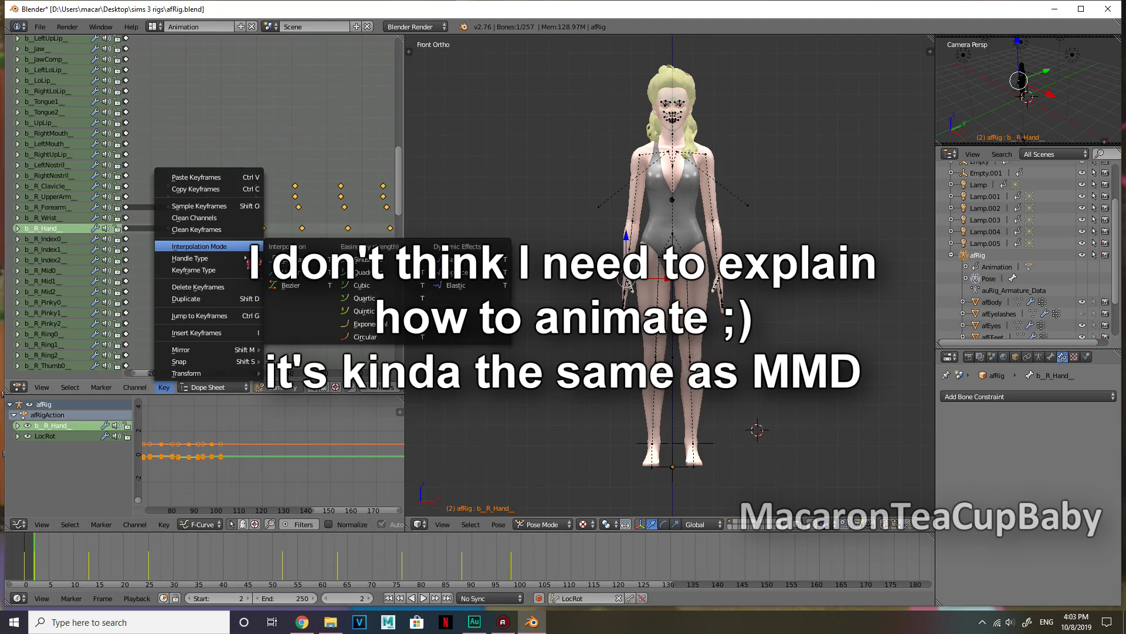
right_click(291, 287)
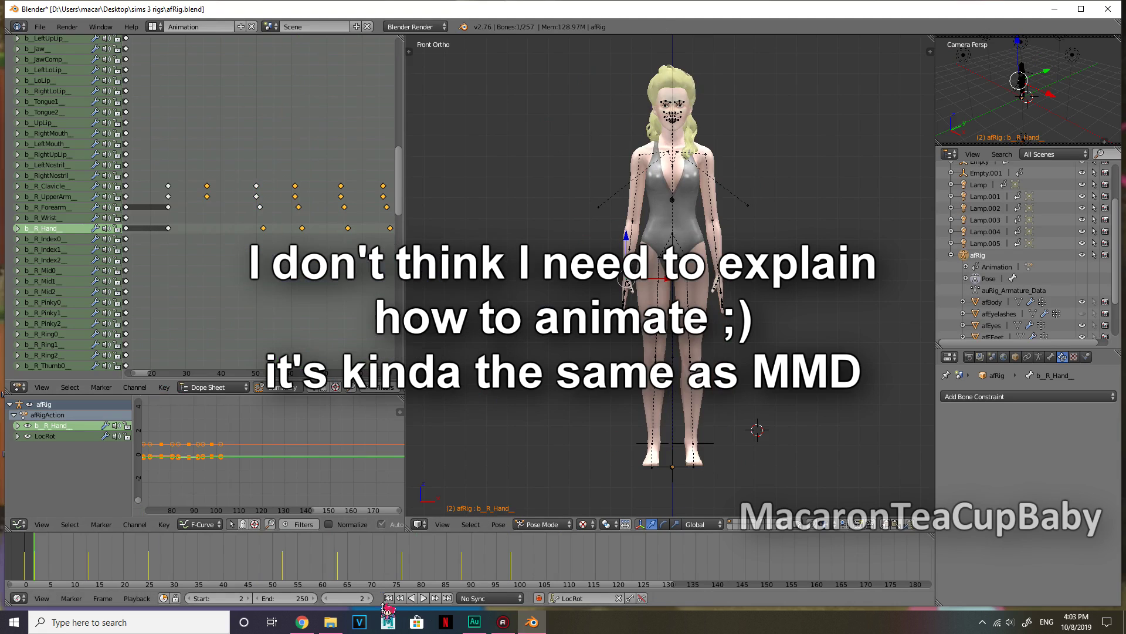
click(423, 598)
At frame 114, rotate the right clavicle and upper arm to lower the arm toward her side, keyframing the clavicle with LocRot.
right_click(675, 150)
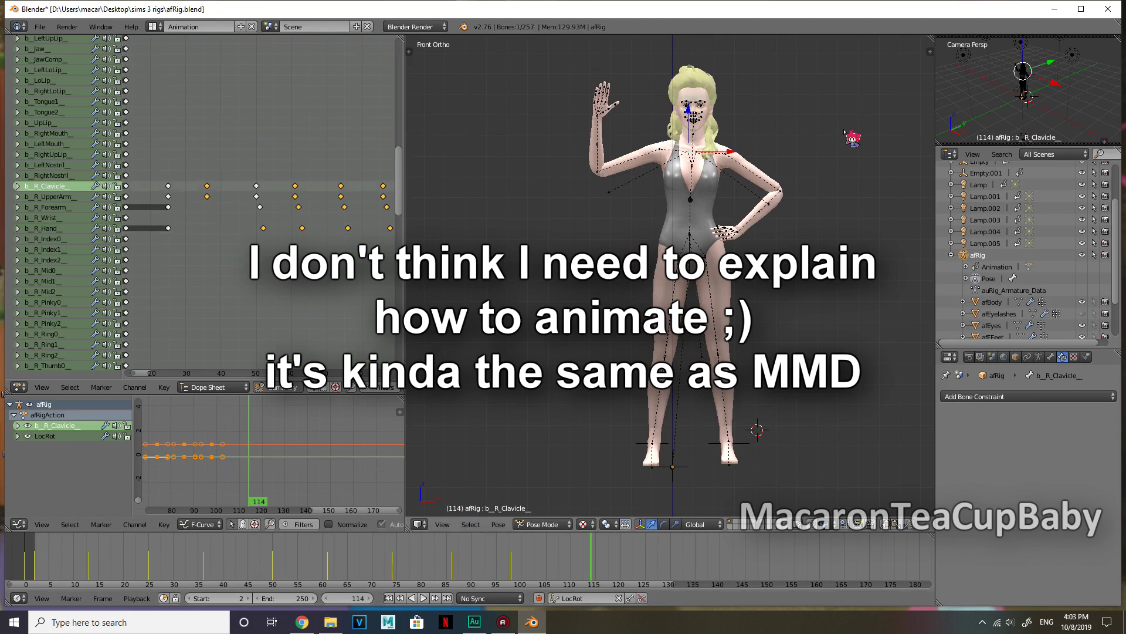
click(815, 105)
right_click(659, 154)
key(r)
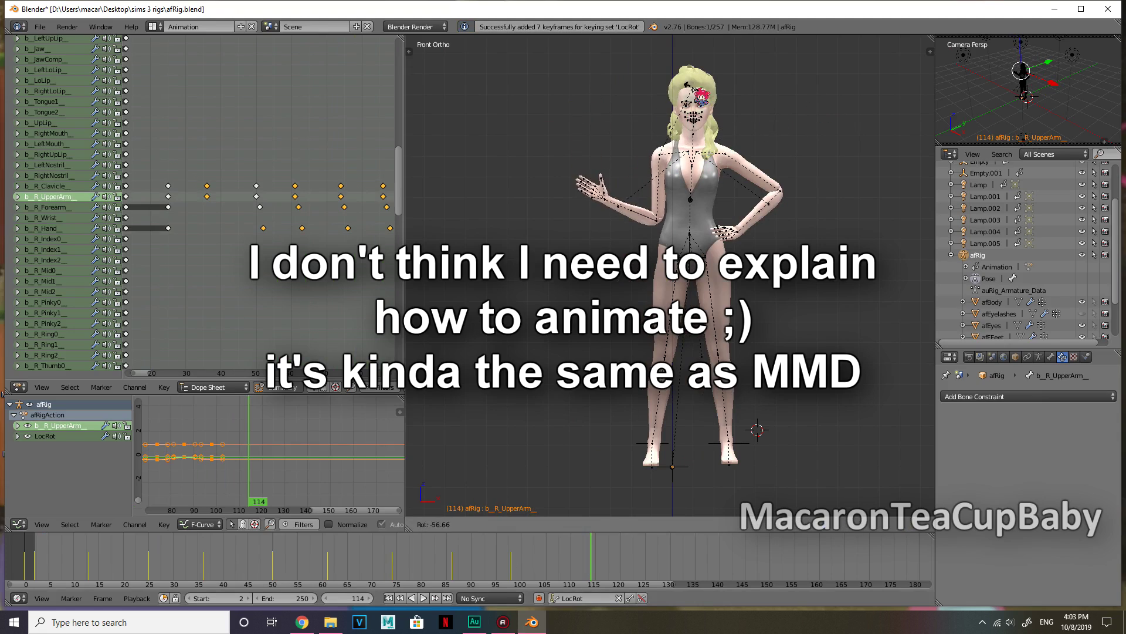
click(702, 100)
At frame 114, rotate the right forearm down beside the body, insert a LocRot keyframe, and play the animation.
right_click(658, 224)
key(r)
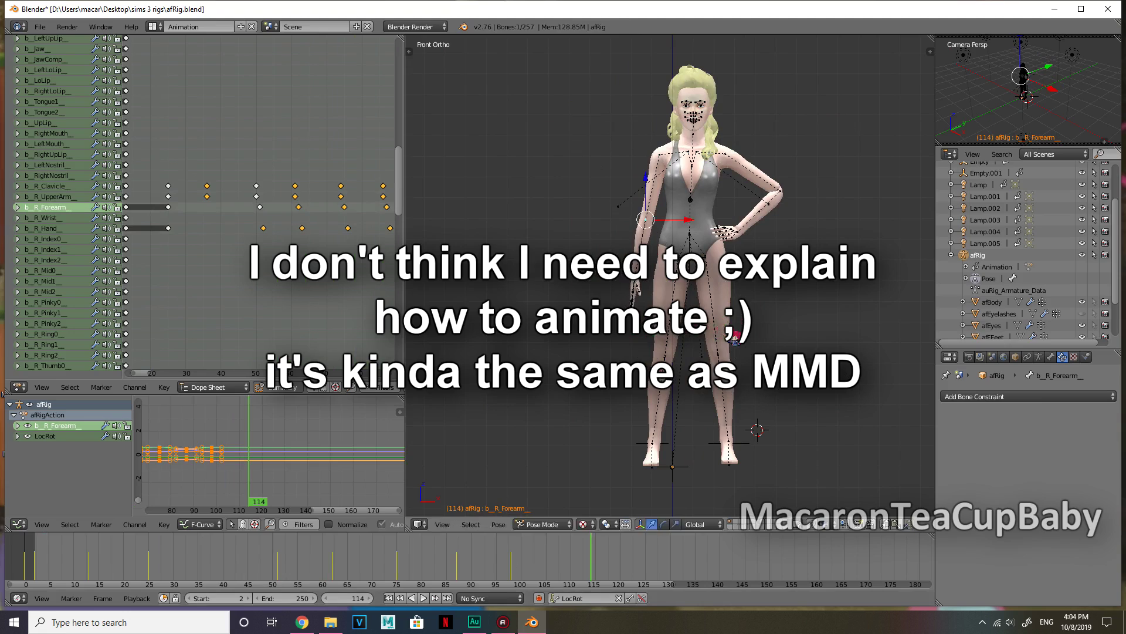
key(r)
click(716, 338)
key(i)
drag(511, 545, 35, 554)
key(r)
key(i)
click(423, 598)
click(427, 599)
At frames 46 to 48, rotate the spine and neck bones to lean the upper body toward the hand-on-hip side, inserting LocRot keyframes.
drag(613, 558, 255, 554)
right_click(690, 223)
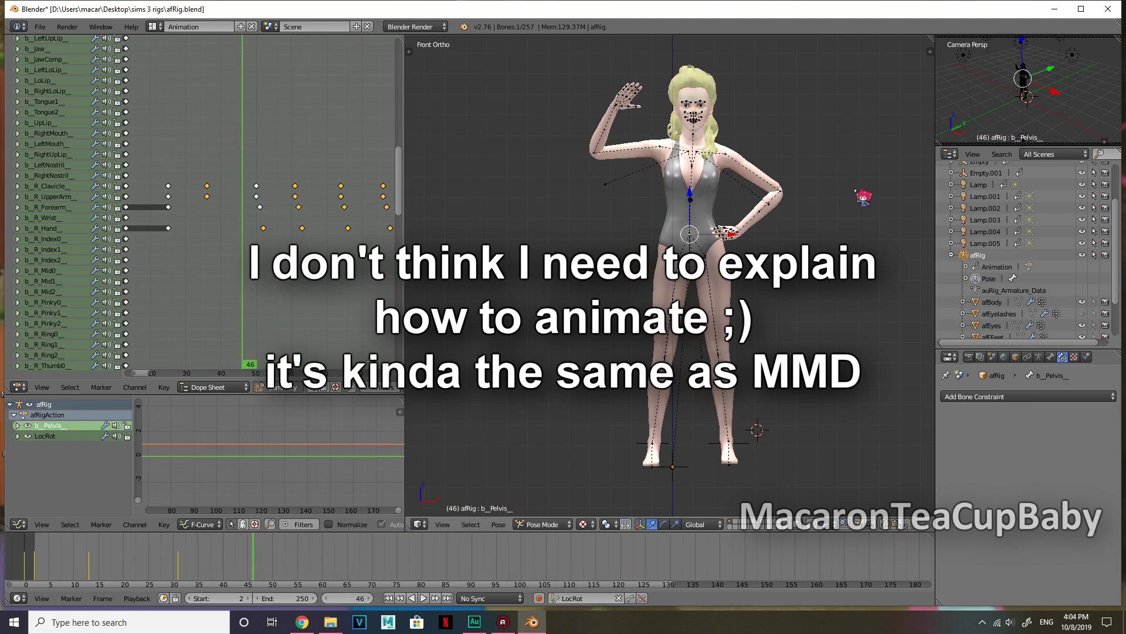
click(805, 198)
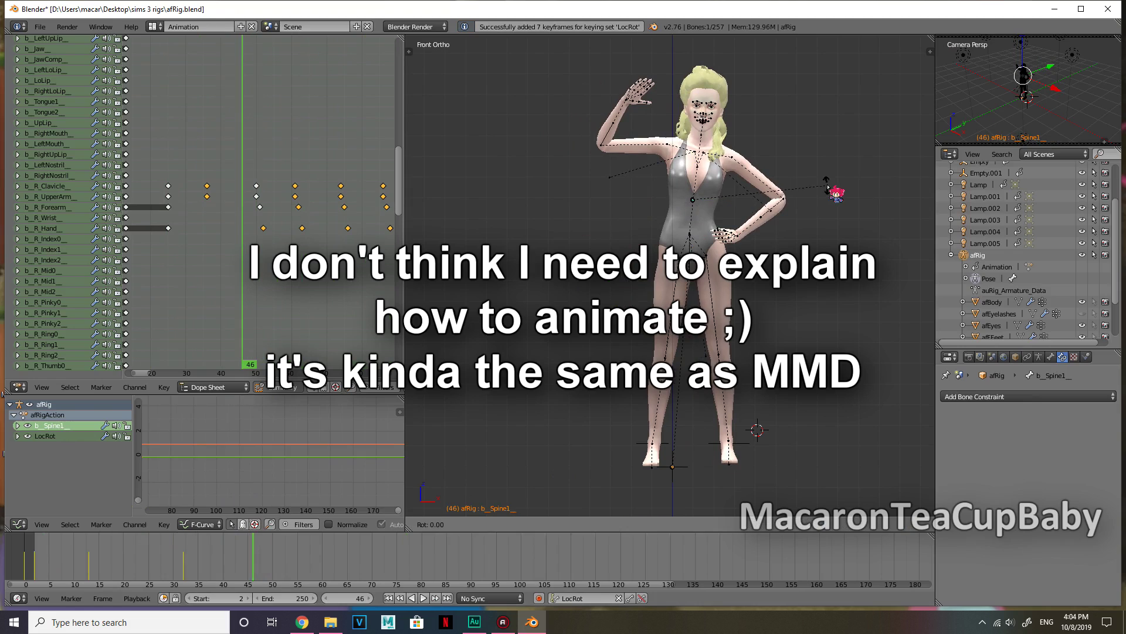
drag(259, 562, 262, 568)
key(r)
click(851, 135)
key(i)
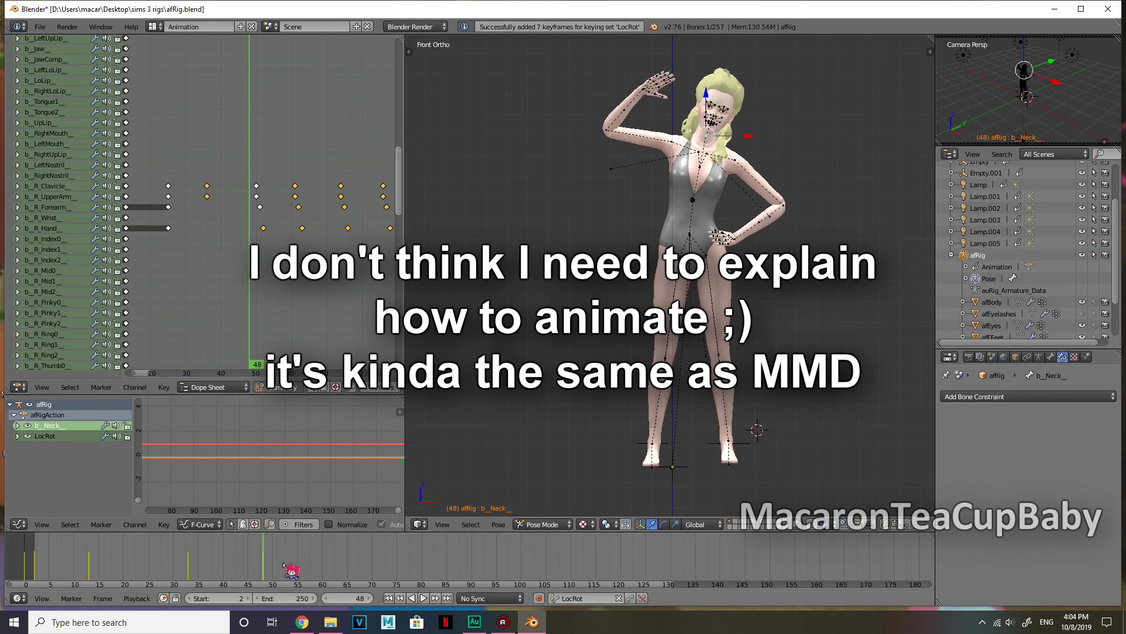
At frame 49, rotate the head bone in front view and insert a LocRot keyframe.
middle_drag(839, 200, 740, 181)
right_click(695, 118)
key(KP_1)
key(r)
click(847, 282)
key(i)
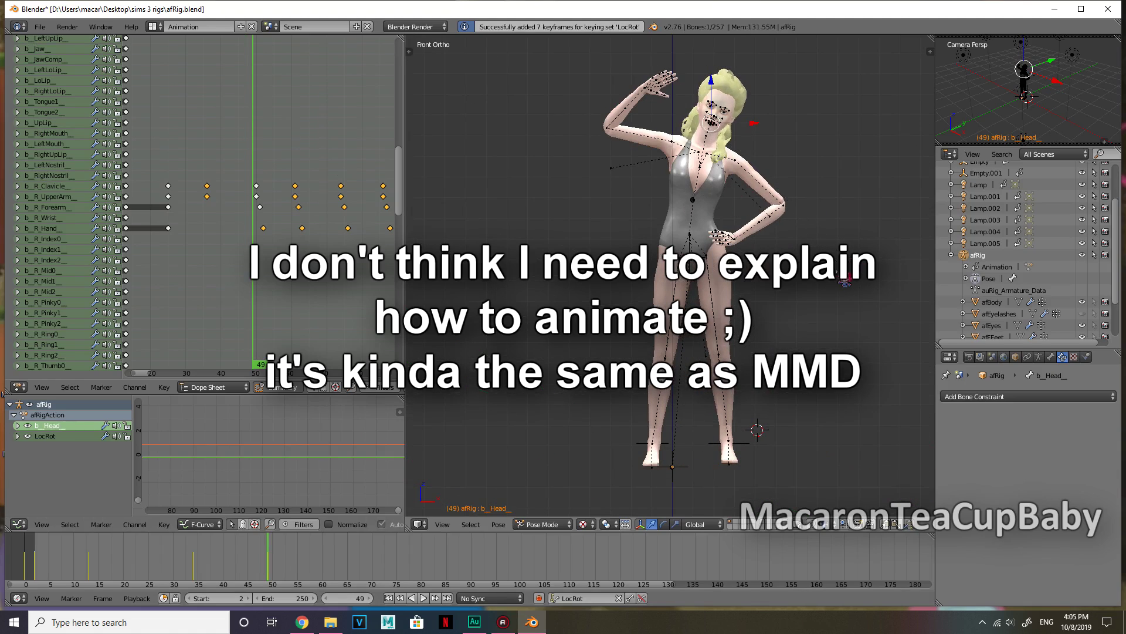
At frame 62, rotate the pelvis and Spine1 bones to bring the torso back from its lean, inserting LocRot keyframes.
key(alt+a)
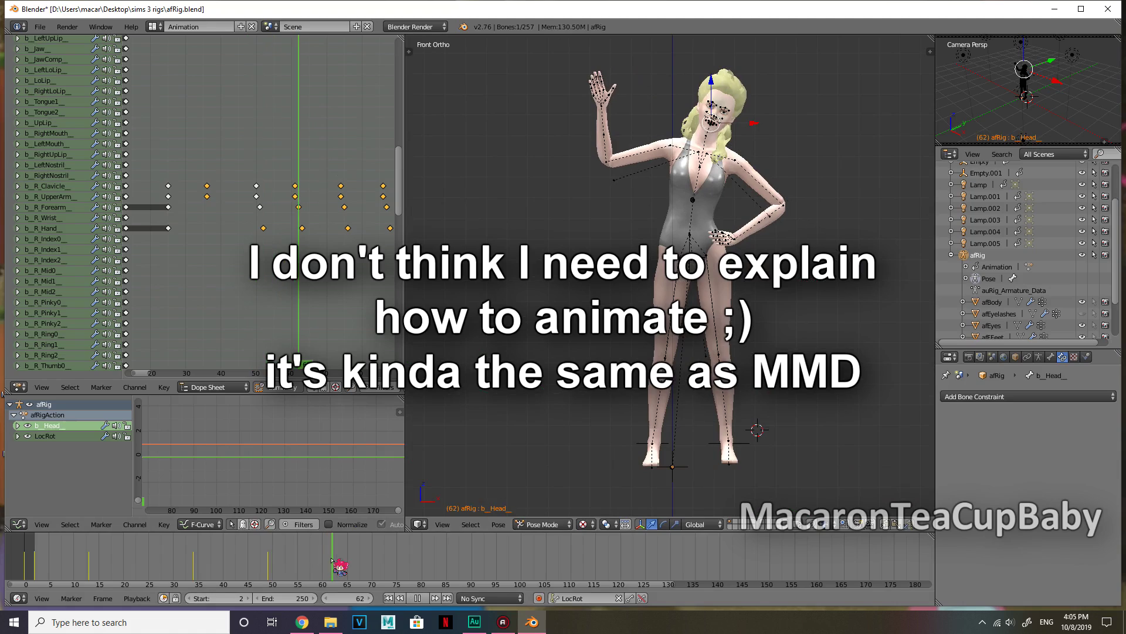
right_click(693, 222)
key(r)
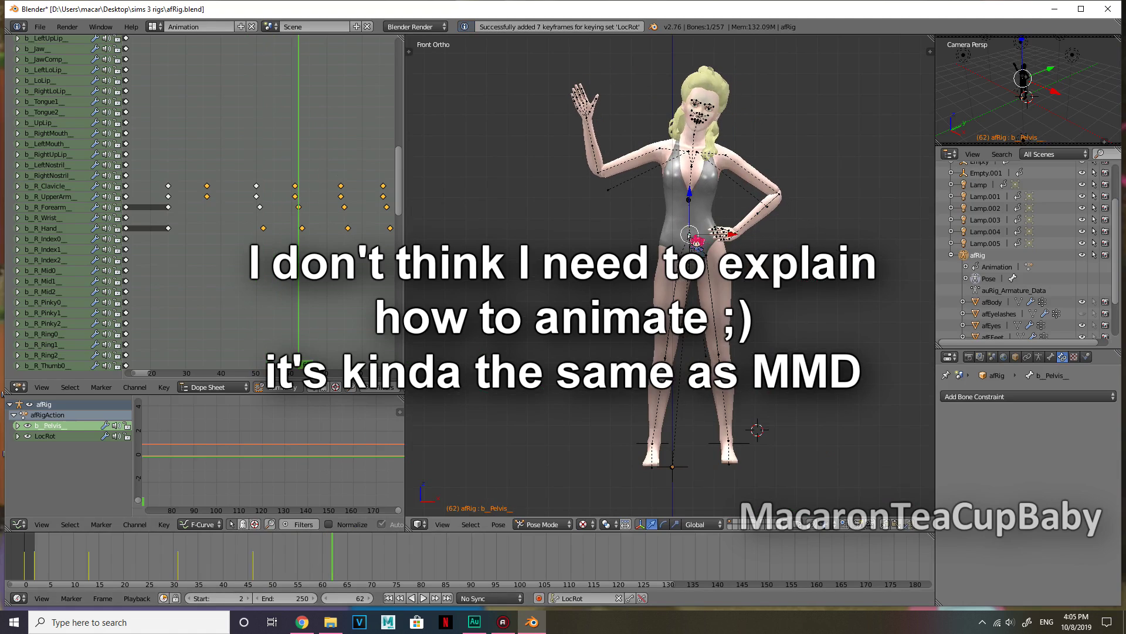
click(759, 246)
right_click(689, 200)
key(r)
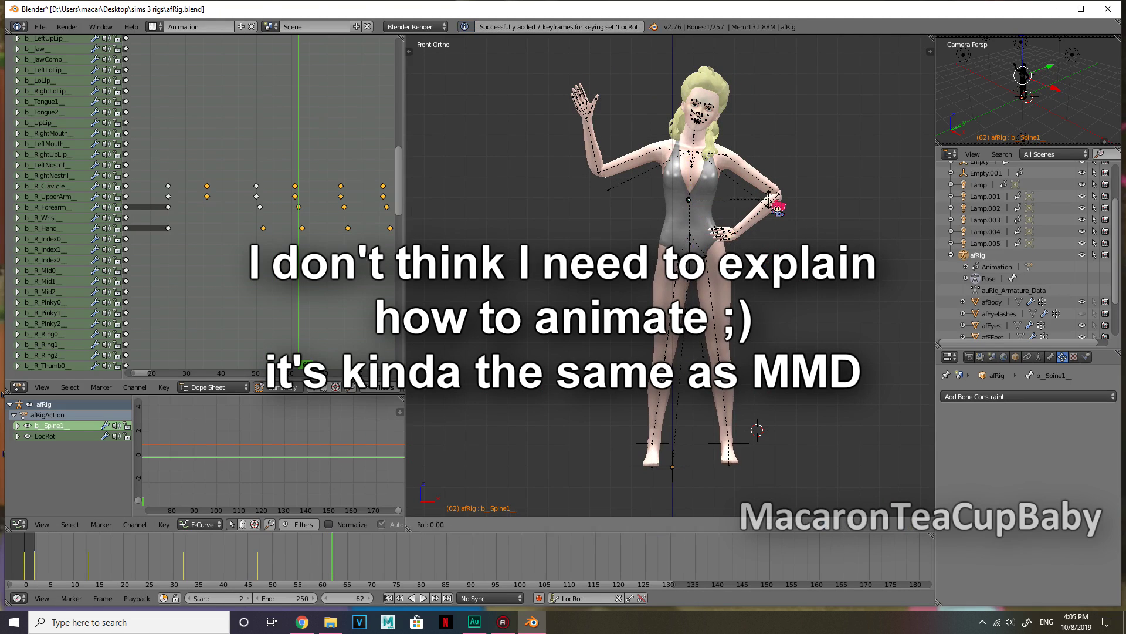
click(770, 193)
At frame 62, rotate the neck and head bones back upright and insert LocRot keyframes.
right_click(692, 144)
key(r)
click(773, 119)
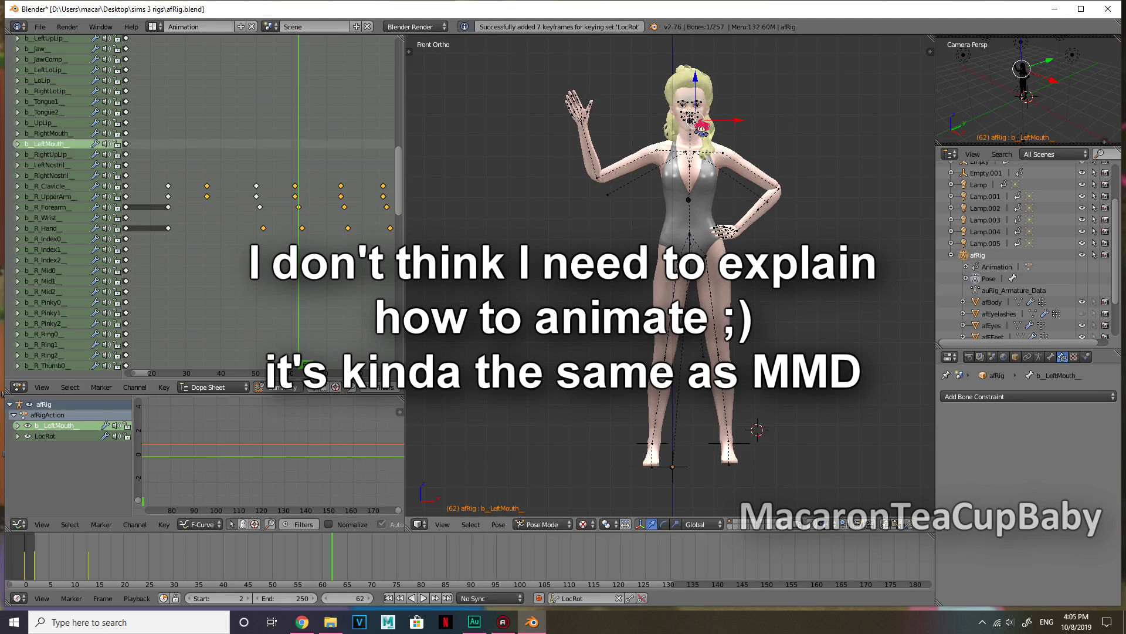
click(794, 108)
mouse_move(333, 566)
mouse_down()
mouse_move(321, 566)
mouse_move(332, 567)
mouse_up()
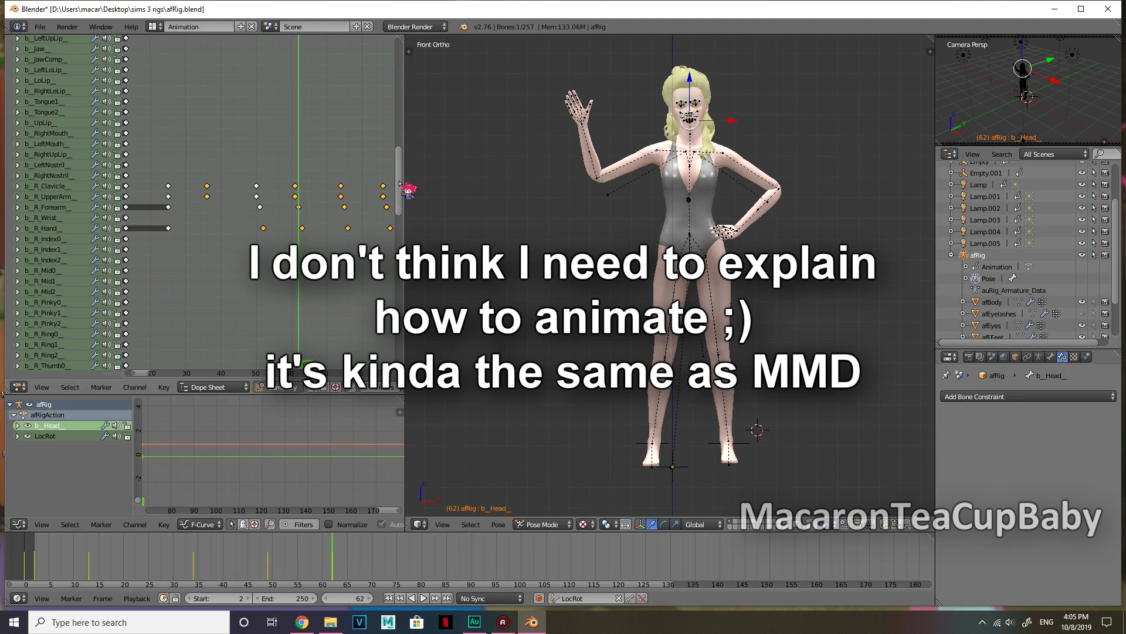
Stagger the latest Spine1, Neck and Head keyframes to frames 63, 64 and 65, and play the animation.
drag(399, 181, 399, 119)
right_drag(299, 122, 302, 122)
right_drag(298, 144, 305, 144)
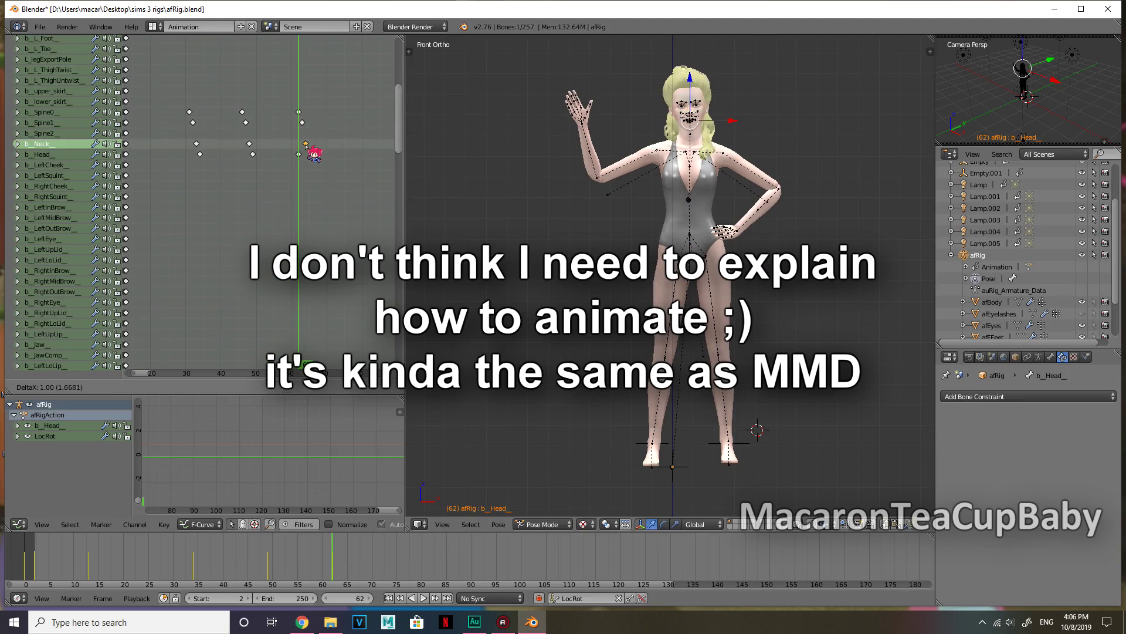
right_click(299, 154)
drag(306, 364, 231, 364)
click(417, 598)
click(418, 598)
Lean the torso toward the hand-on-hip side by rotating the pelvis at frame 74 and Spine1 at frame 75, with LocRot keyframes.
drag(346, 564, 392, 566)
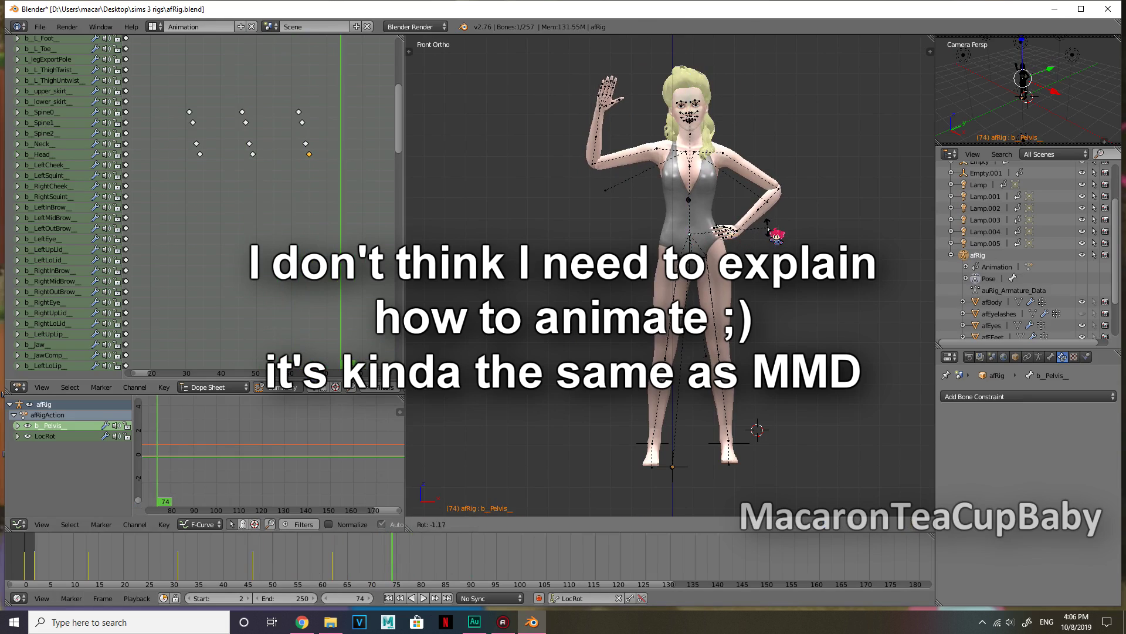
right_drag(689, 226, 697, 224)
key(i)
right_click(691, 201)
drag(396, 565, 397, 561)
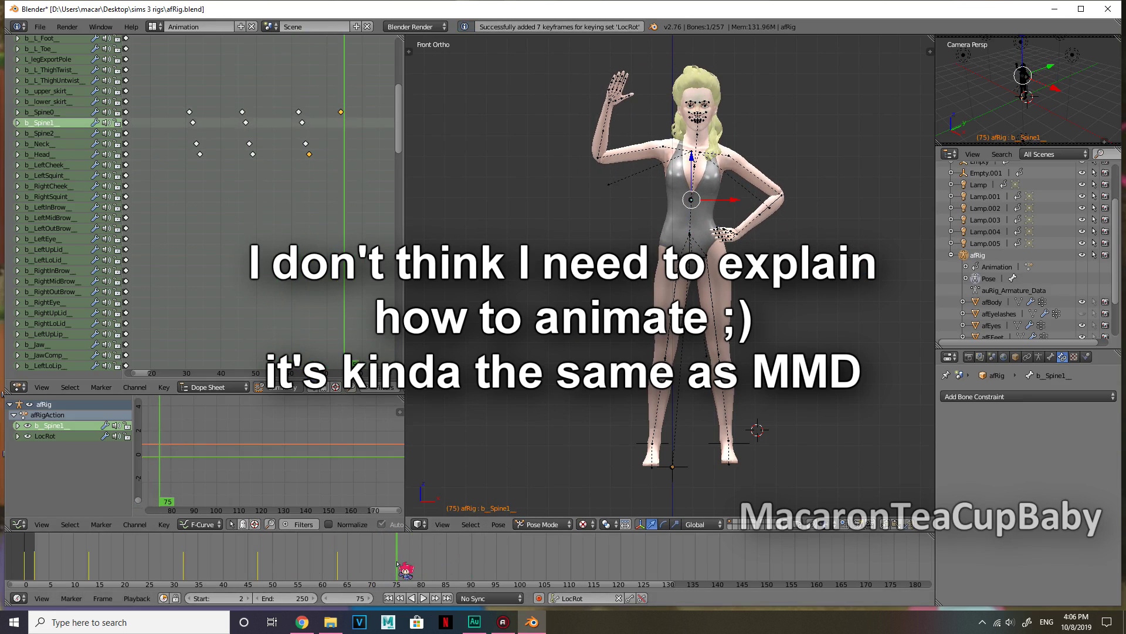
key(r)
click(857, 196)
key(i)
Tilt the neck at frame 76 and the head at frame 77 toward the hand-on-hip side with LocRot keyframes, and play the animation.
right_click(699, 135)
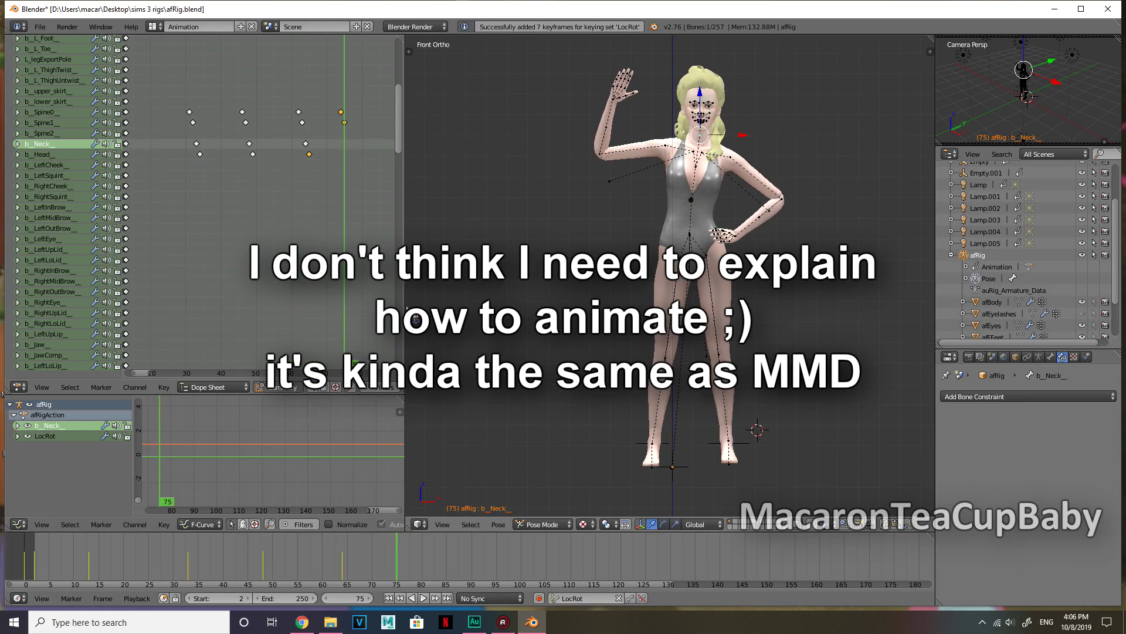
key(r)
click(706, 121)
key(i)
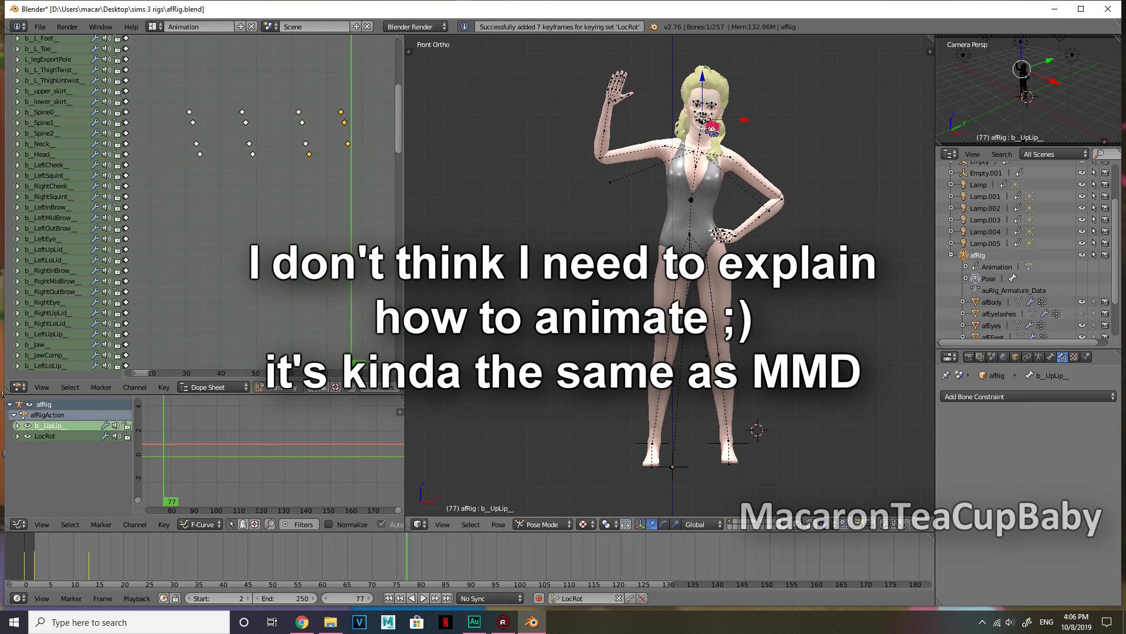
right_click(704, 121)
key(r)
click(816, 83)
key(i)
click(34, 543)
click(423, 599)
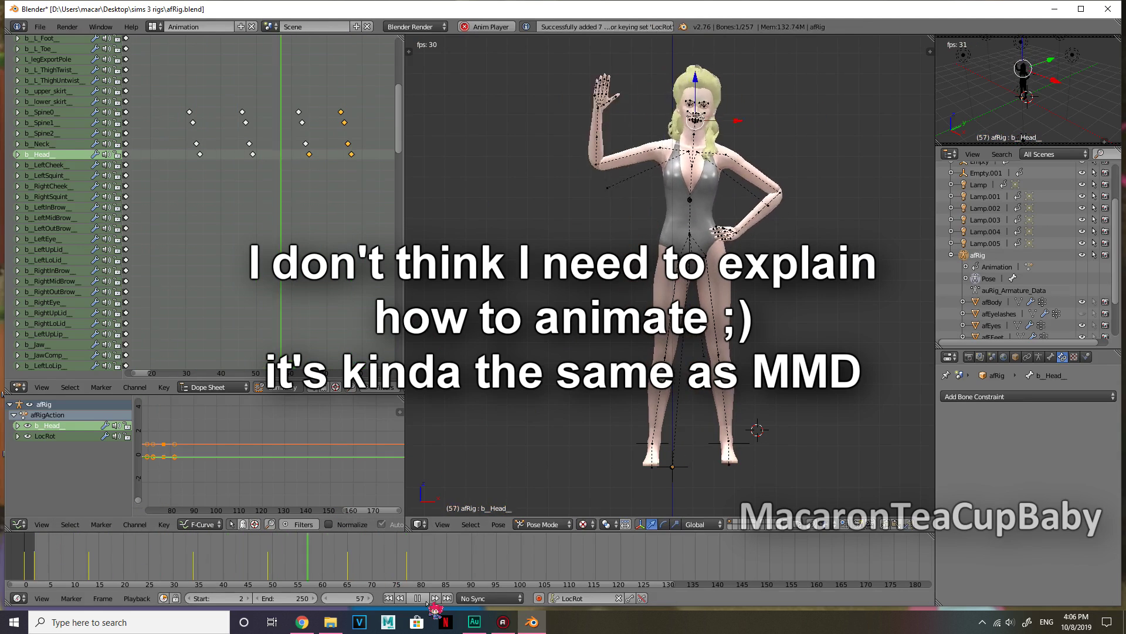
key(alt+a)
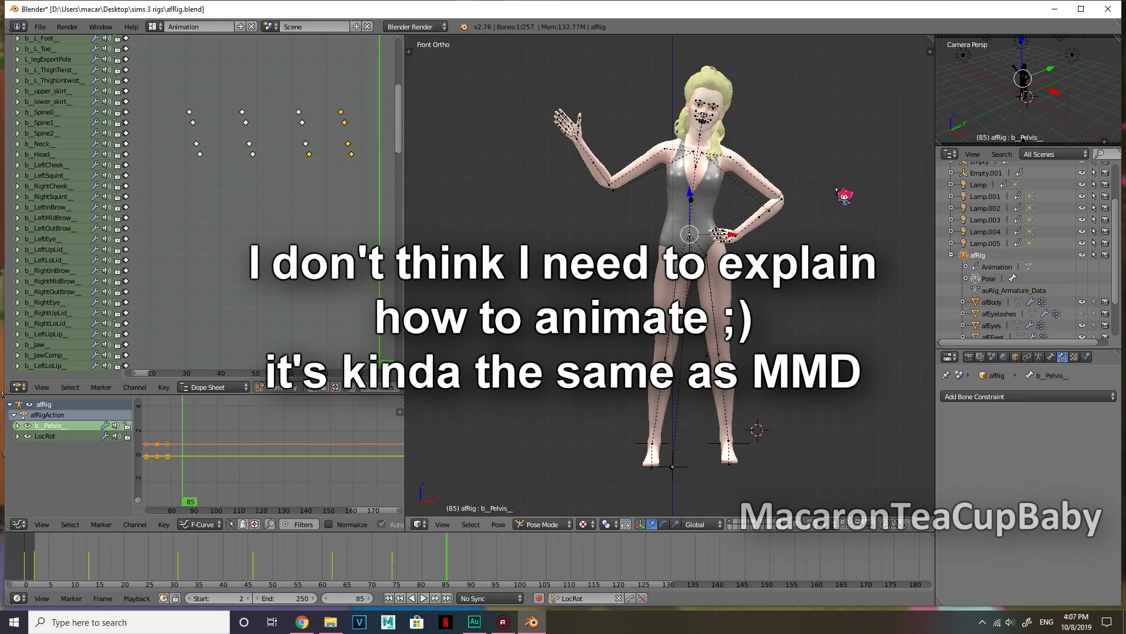
At frame 85, rotate the pelvis bone to swing the torso back upright and insert a LocRot keyframe.
key(r)
click(855, 154)
key(i)
right_click(690, 235)
key(r)
drag(395, 564, 446, 568)
key(r)
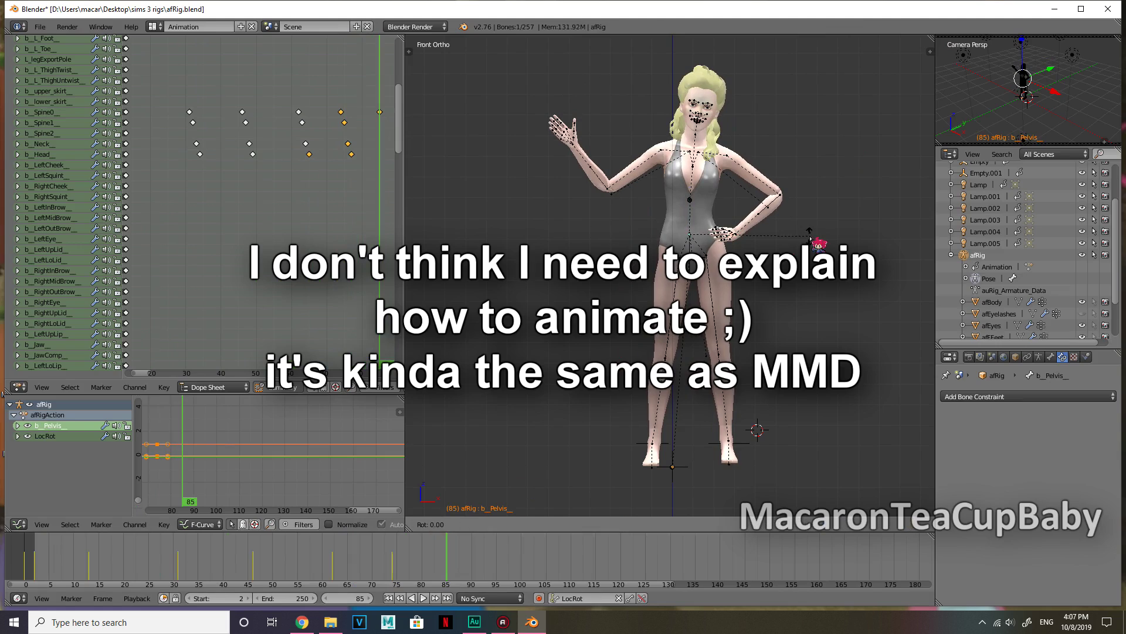
click(810, 238)
key(i)
At frame 86, rotate the Spine1 bone to straighten the upper torso and insert a LocRot keyframe.
right_click(690, 199)
key(t)
key(t)
key(r)
click(820, 163)
key(i)
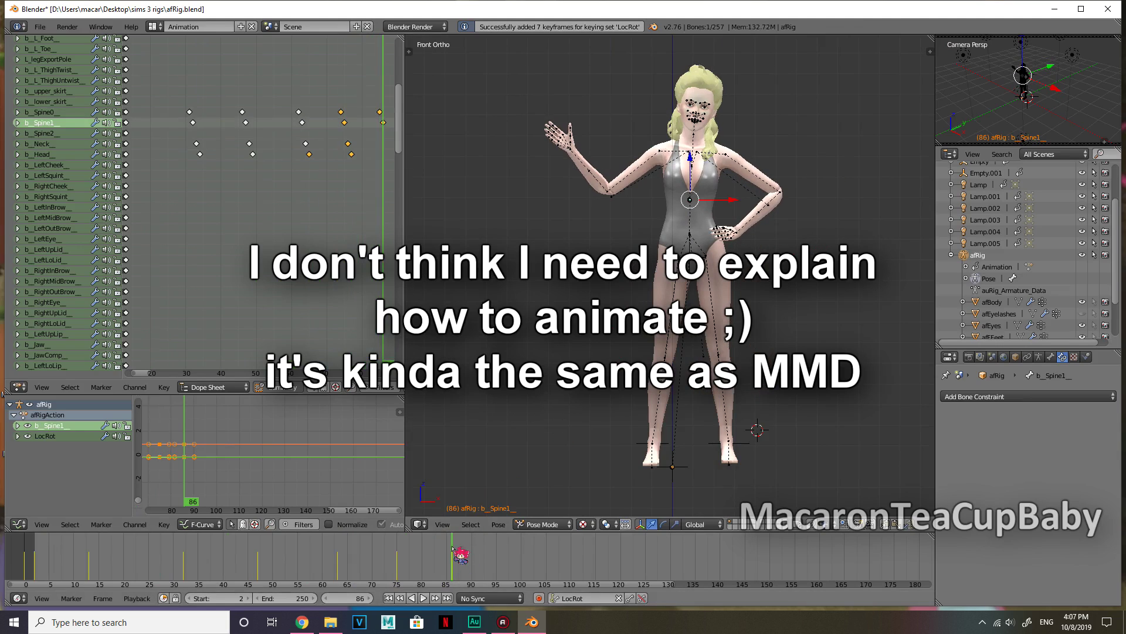
Straighten the neck at frame 87 and the head at frame 88 with LocRot keyframes, and play the animation from the start.
click(457, 544)
right_click(694, 134)
right_click(696, 121)
key(r)
click(839, 74)
key(i)
drag(462, 553, 37, 565)
click(420, 598)
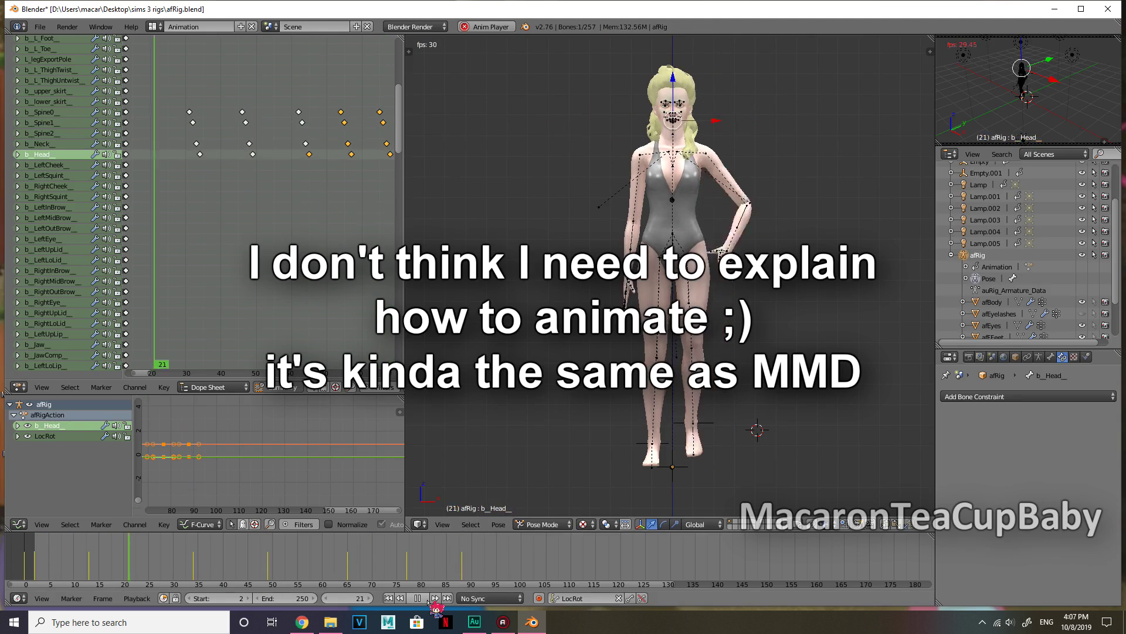
click(421, 598)
Lean the torso toward the hand-on-hip side again by rotating the pelvis at frame 95 and Spine1 at frame 96, with LocRot keyframes.
drag(456, 568, 513, 558)
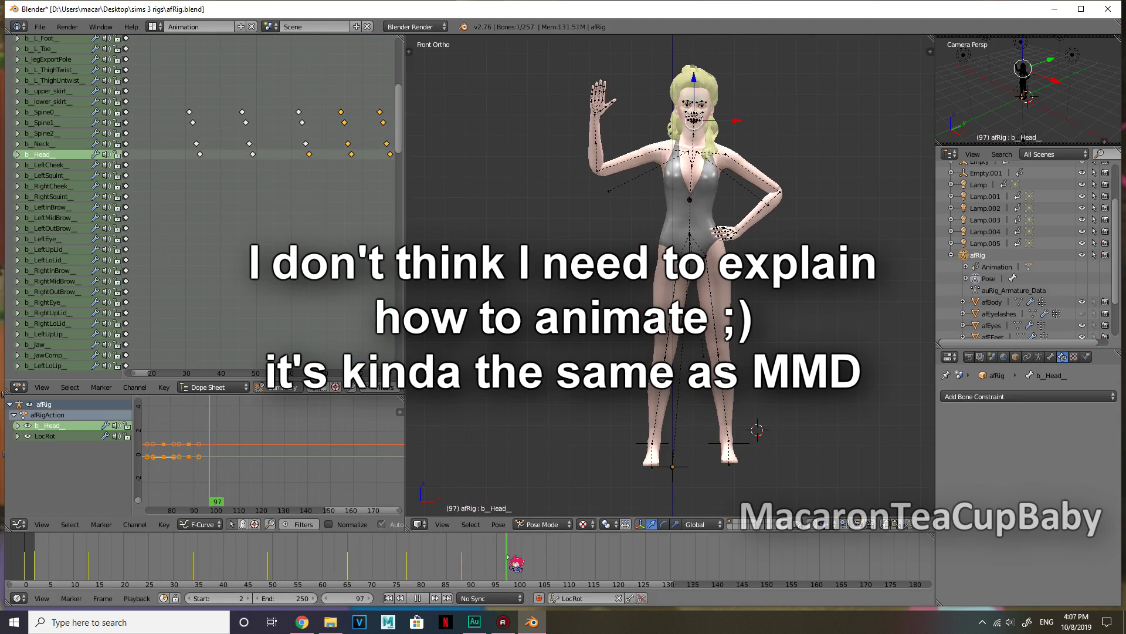
right_click(692, 238)
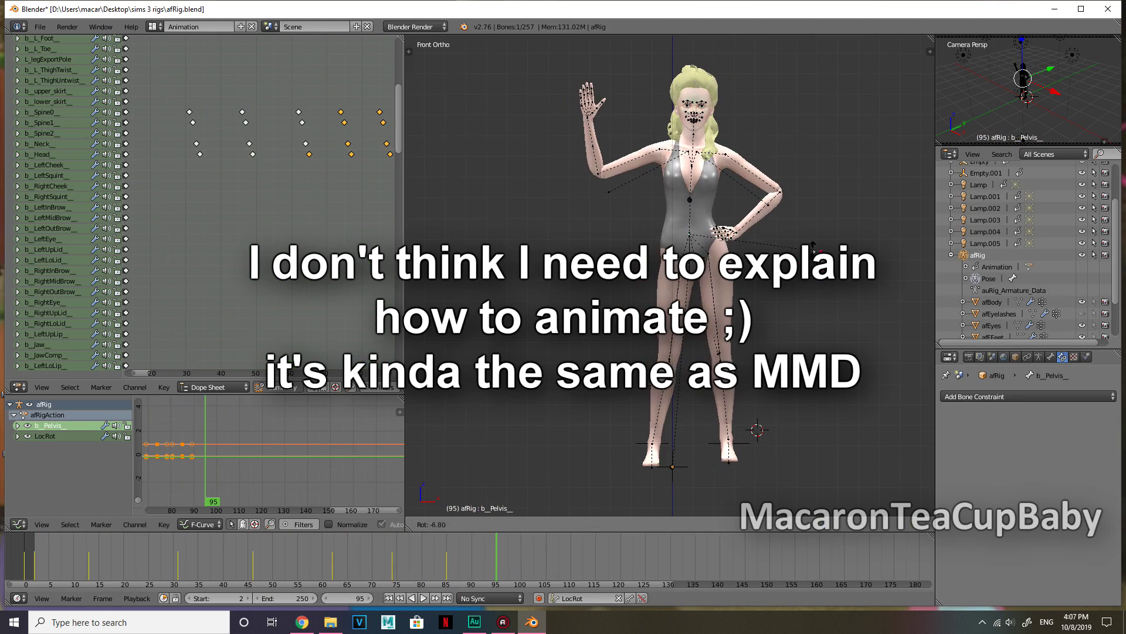
key(r)
click(773, 226)
key(i)
drag(469, 553, 501, 565)
right_click(695, 201)
key(r)
click(795, 215)
key(i)
Tilt the neck at frame 97 and the head at frame 98 to follow the lean with LocRot keyframes, and play the animation.
right_click(705, 135)
click(506, 568)
click(357, 372)
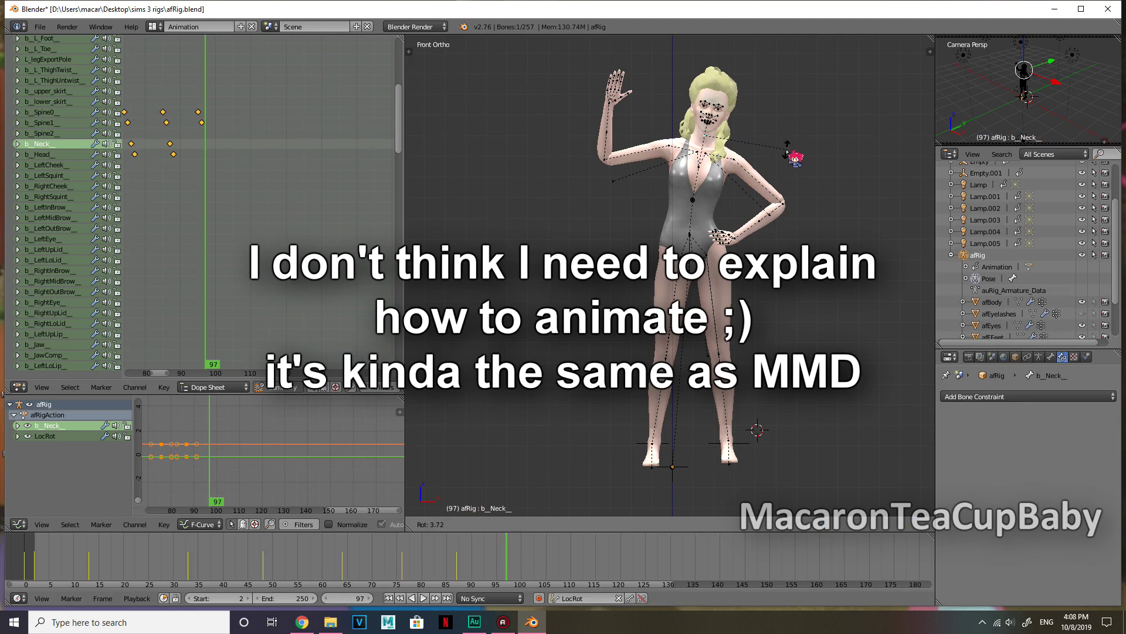
key(r)
click(791, 139)
key(i)
drag(498, 555, 36, 558)
click(423, 598)
click(420, 599)
Try rotating the pelvis and Spine0 bones at frame 106 to swing the torso back.
drag(574, 559, 550, 558)
right_click(691, 235)
key(r)
click(822, 222)
key(i)
right_click(691, 220)
key(r)
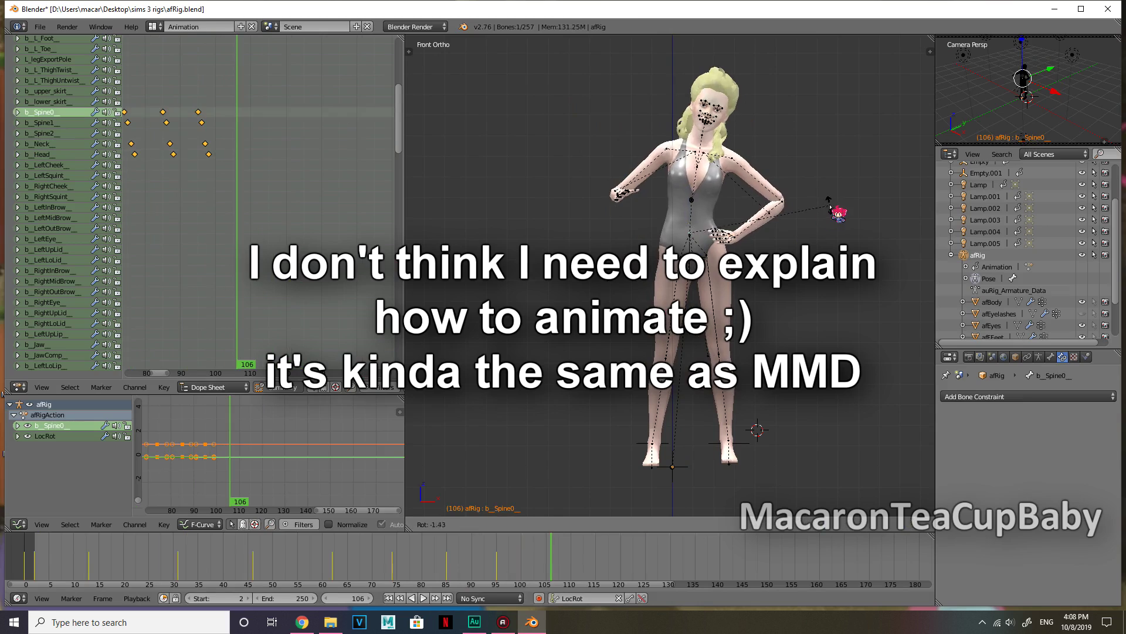
click(823, 198)
key(i)
click(554, 565)
drag(555, 565, 550, 564)
Bring the torso upright by rotating the pelvis at frame 106 and Spine1 at frame 107, inserting LocRot keyframes.
right_click(690, 234)
key(r)
click(812, 280)
key(i)
click(556, 548)
right_click(689, 202)
key(r)
click(870, 236)
key(i)
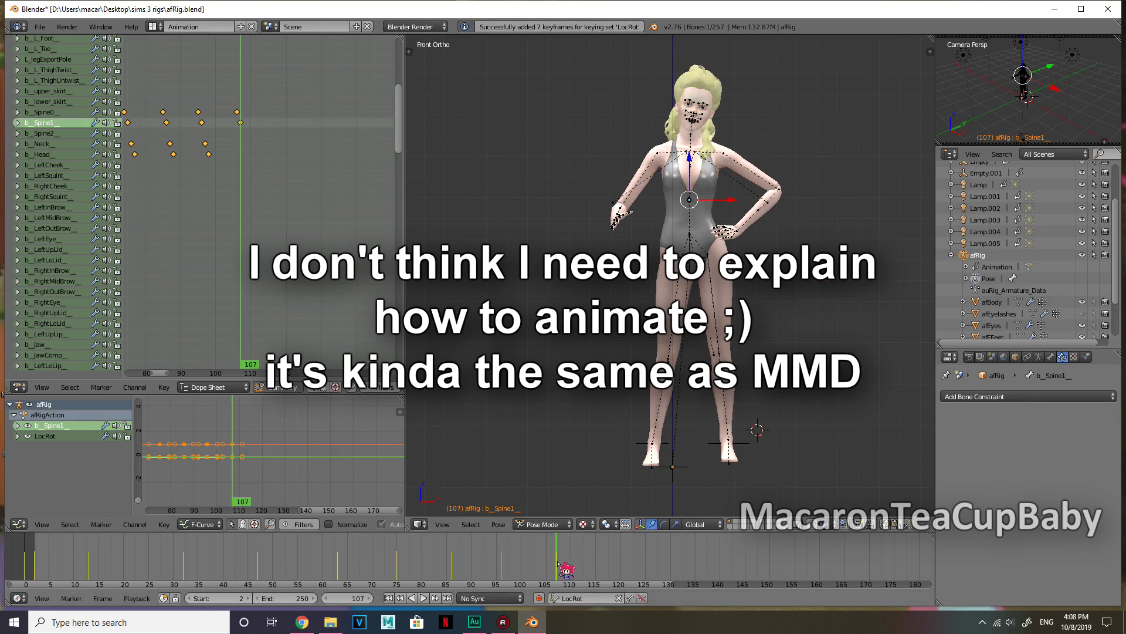
Straighten the neck at frame 108 and the head at frame 109 with LocRot keyframes, and play the animation.
click(561, 562)
right_click(691, 134)
key(r)
click(870, 105)
key(i)
click(566, 562)
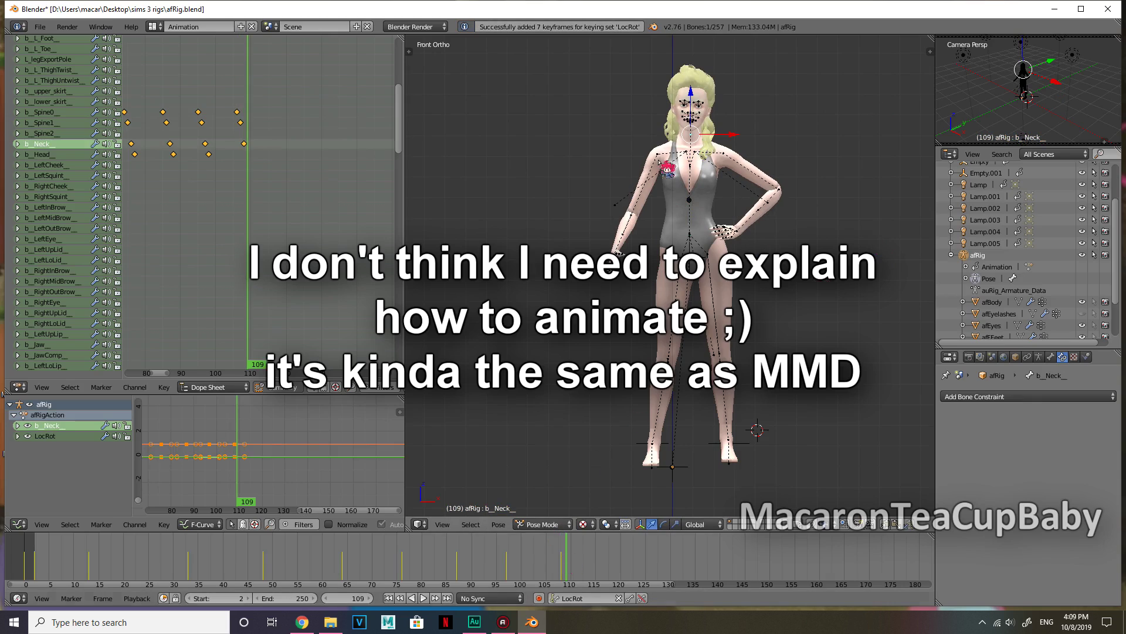
right_click(698, 122)
click(841, 114)
key(i)
click(423, 598)
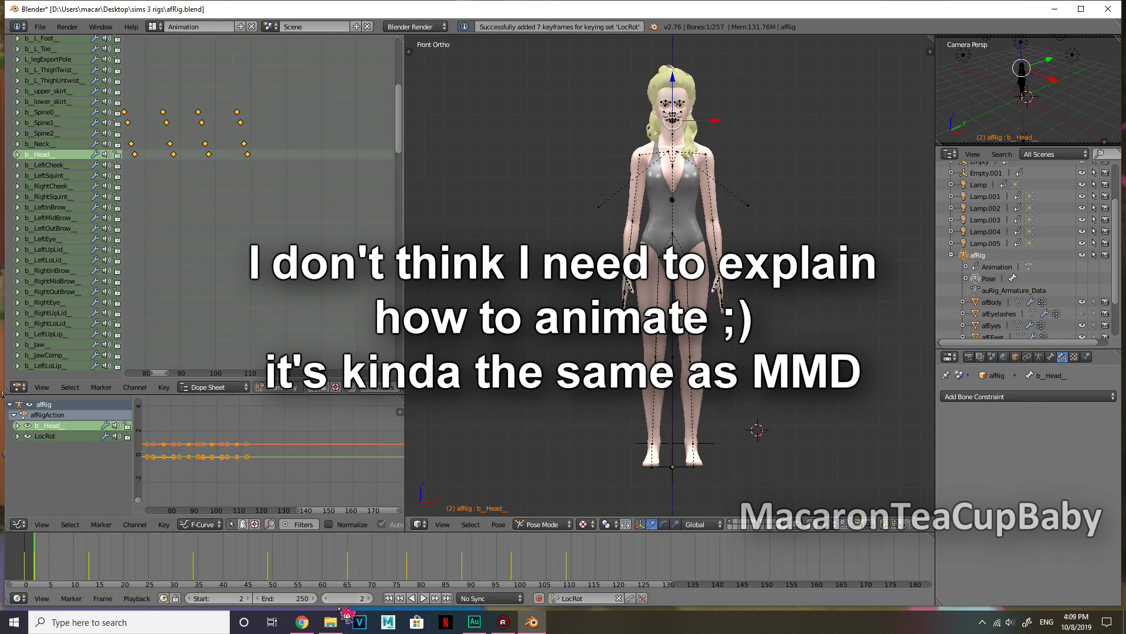
At frame 114, rotate the right upper arm down beside the body and insert a LocRot keyframe.
click(564, 553)
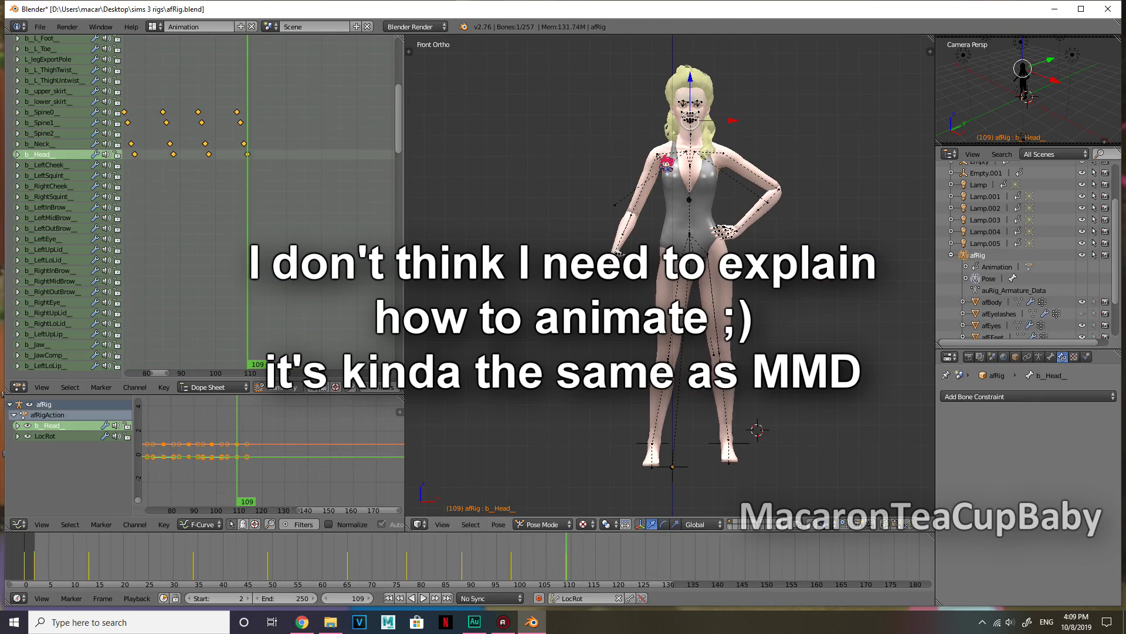
right_click(659, 161)
click(590, 561)
key(r)
click(680, 354)
key(i)
At frame 115, rotate the pelvis bone to adjust the torso's resting pose and insert a LocRot keyframe.
right_click(690, 234)
click(596, 566)
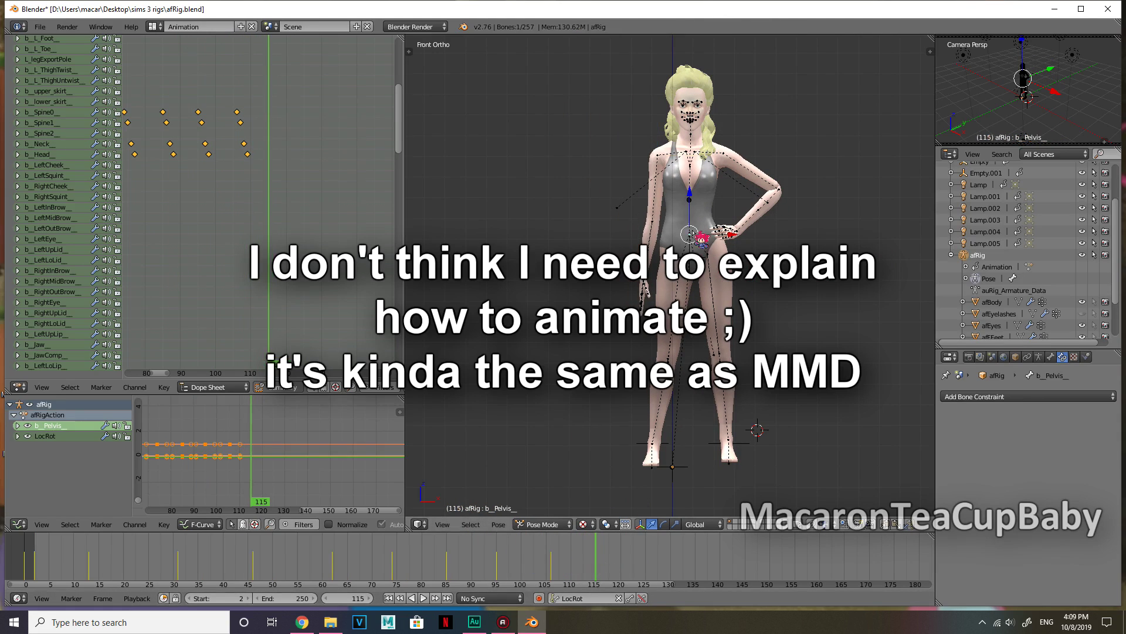
right_click(690, 217)
key(r)
key(r)
click(718, 226)
key(i)
right_click(691, 182)
key(r)
key(r)
right_click(777, 247)
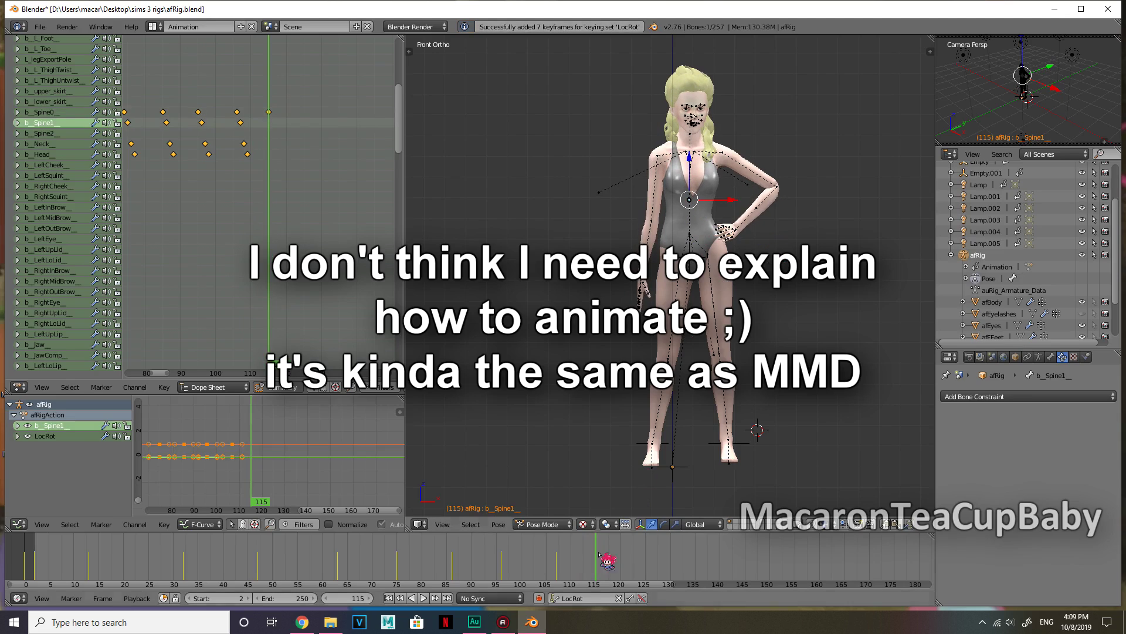
right_click(698, 249)
right_click(690, 233)
At frame 116, rotate the Spine1 bone freely and insert a LocRot keyframe.
click(600, 555)
right_click(691, 186)
key(r)
key(r)
click(831, 188)
key(i)
At frame 117, rotate the neck bone freely toward the hand-on-hip side and insert a LocRot keyframe.
click(605, 555)
scroll(719, 198, up, 3)
shift+middle_drag(719, 197, 667, 310)
right_click(655, 145)
key(r)
key(r)
click(751, 181)
key(i)
At frame 118, turn the head toward the hand-on-hip side, insert a LocRot keyframe, and play the animation.
right_click(653, 253)
right_click(653, 117)
right_click(654, 117)
click(611, 561)
key(r)
key(r)
click(701, 146)
key(i)
scroll(738, 167, down, 2)
key(shift+Left)
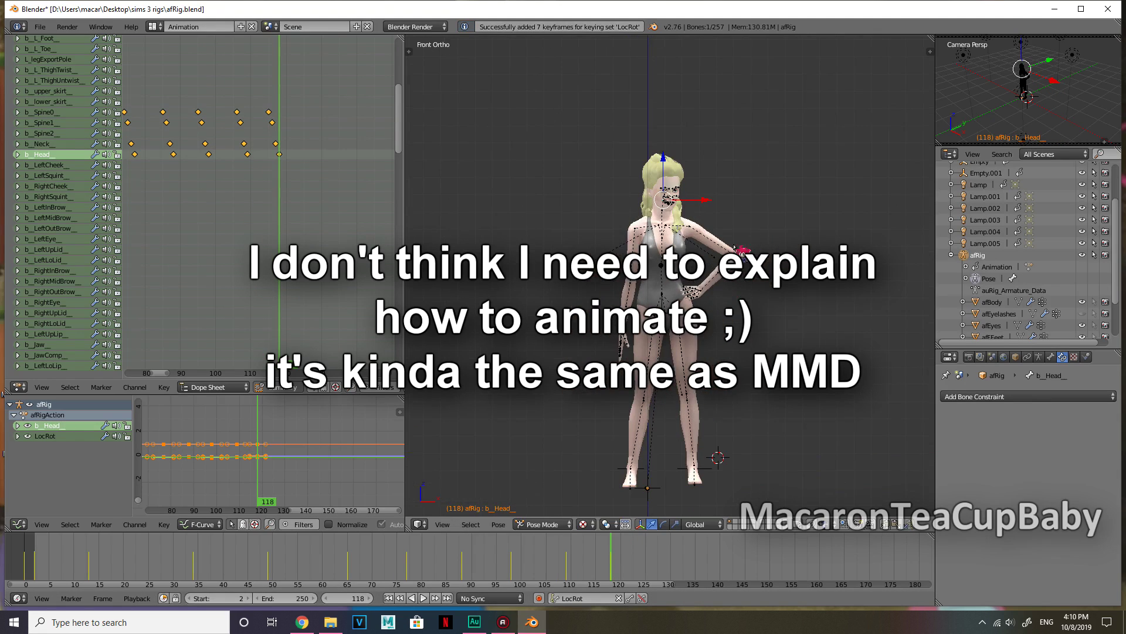
key(alt+a)
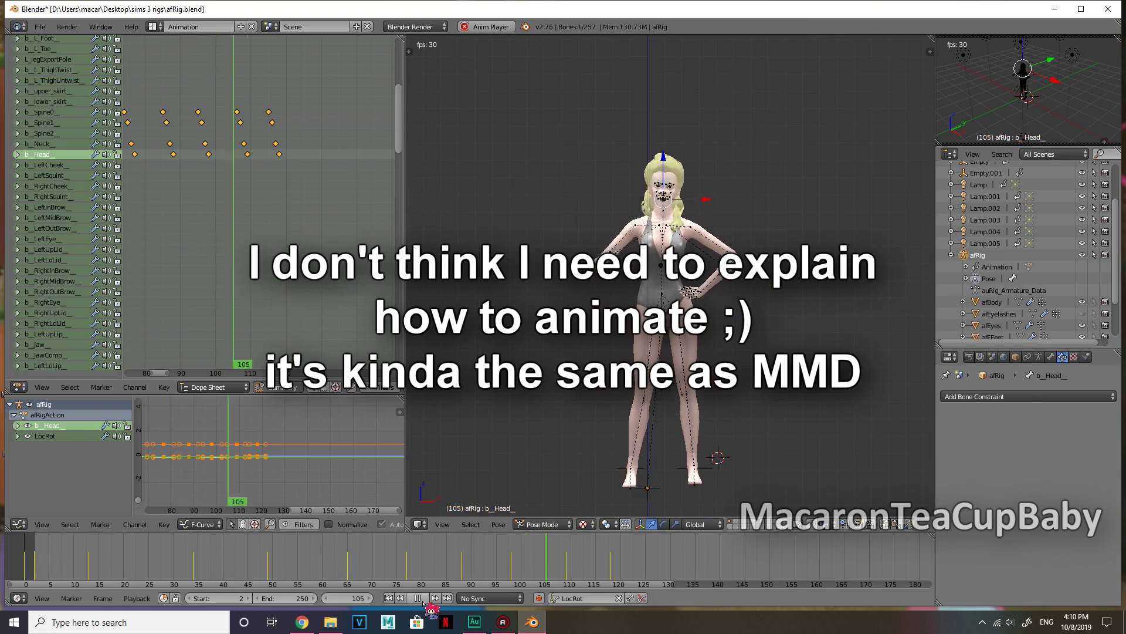
Insert a LocRot keyframe on all bones of the rig at about frame 129 and play the animation.
click(421, 599)
drag(627, 568, 34, 557)
scroll(747, 385, up, 3)
scroll(747, 384, up, 1)
key(a)
key(a)
key(i)
scroll(749, 340, down, 6)
right_click(666, 329)
click(423, 599)
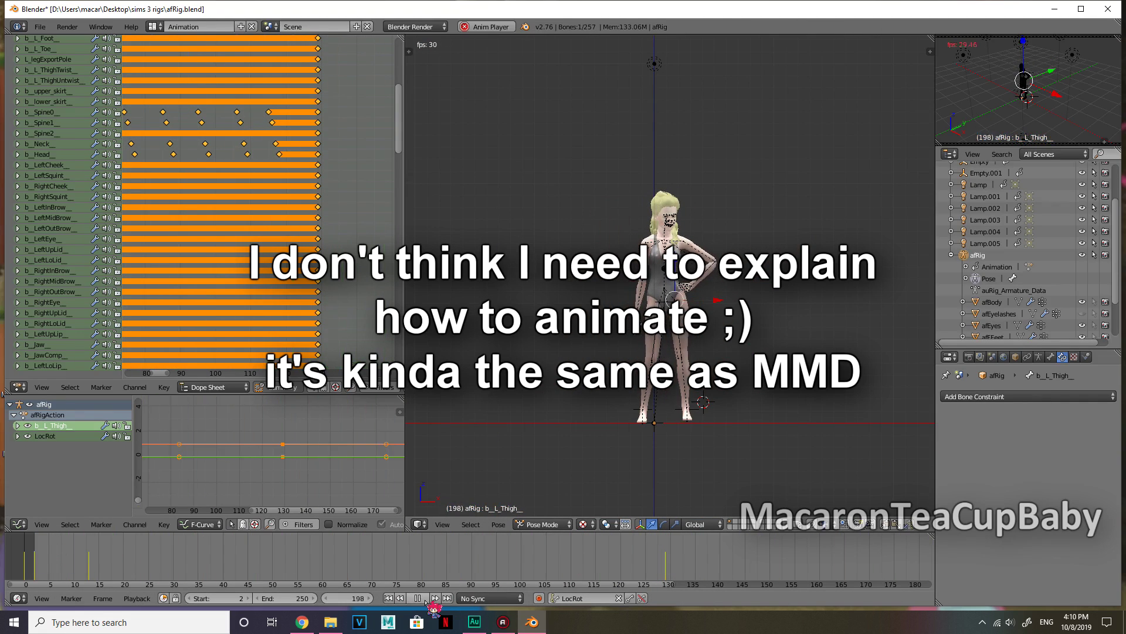
Stop the playback and set the animation's end frame to 140.
click(418, 598)
click(721, 575)
click(298, 598)
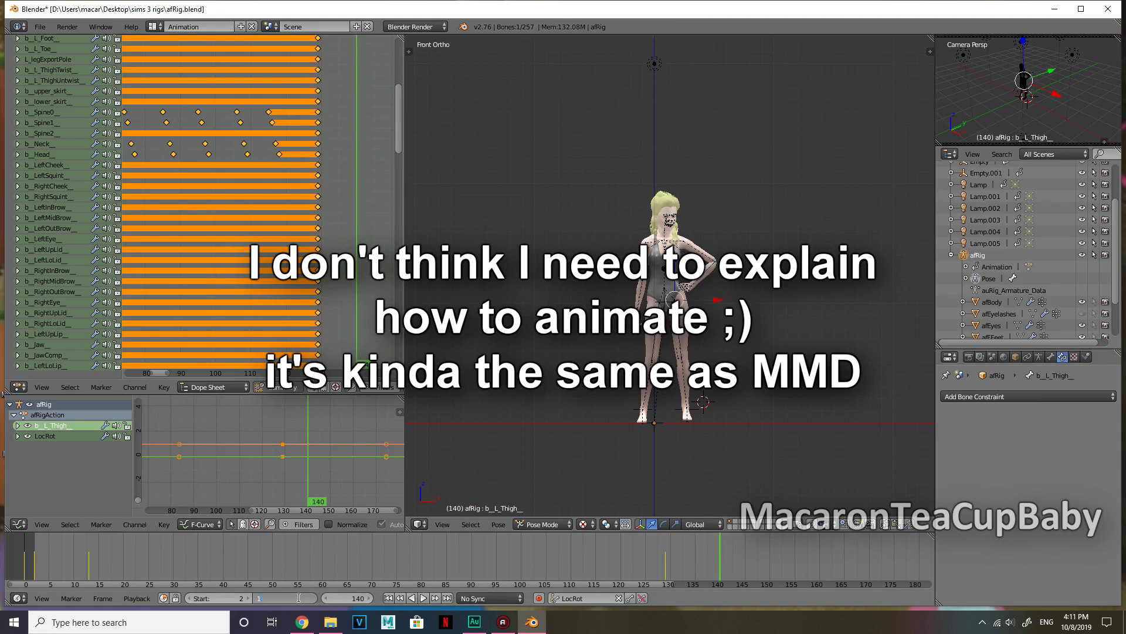
text(140)
key(Return)
Play back the shortened animation to check the motion, and return to the first frame.
click(416, 598)
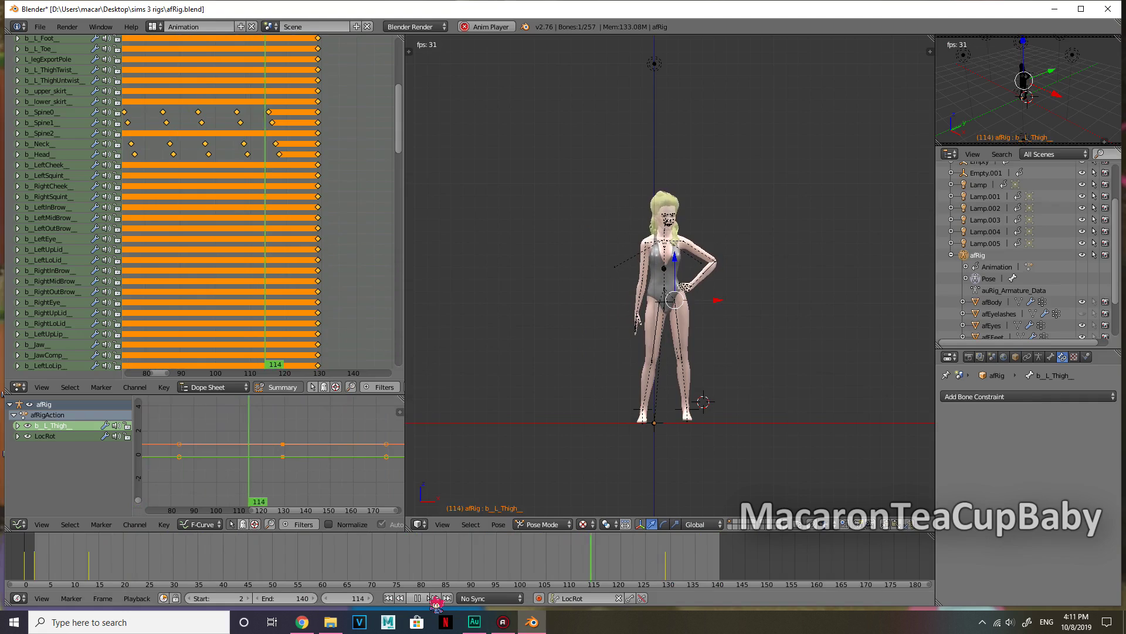
click(417, 597)
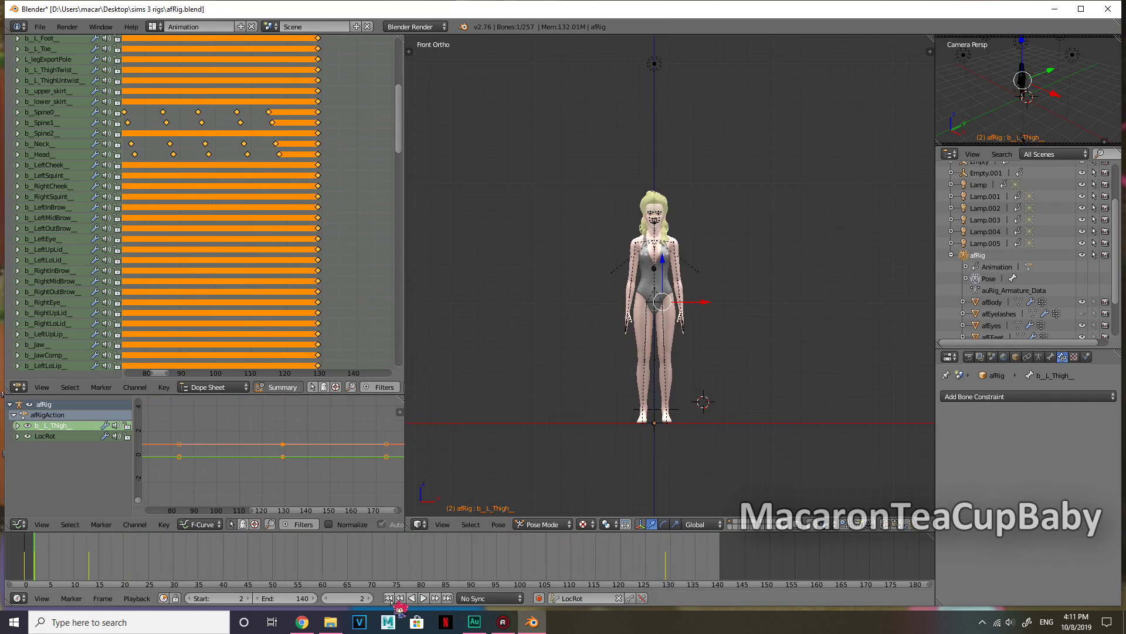
click(423, 598)
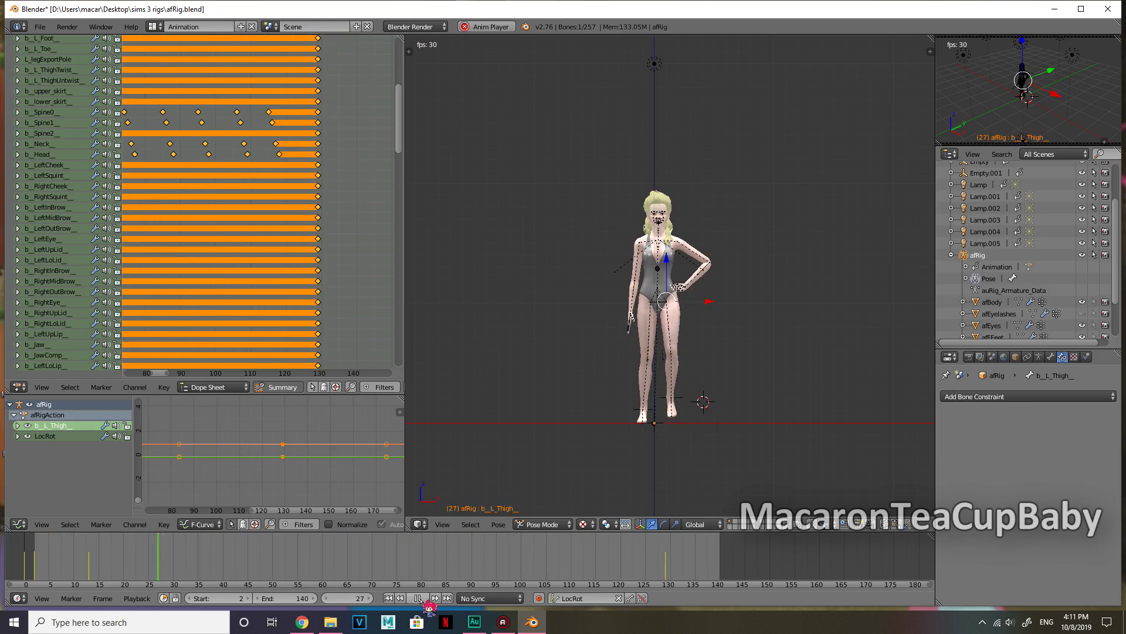
click(418, 598)
click(388, 597)
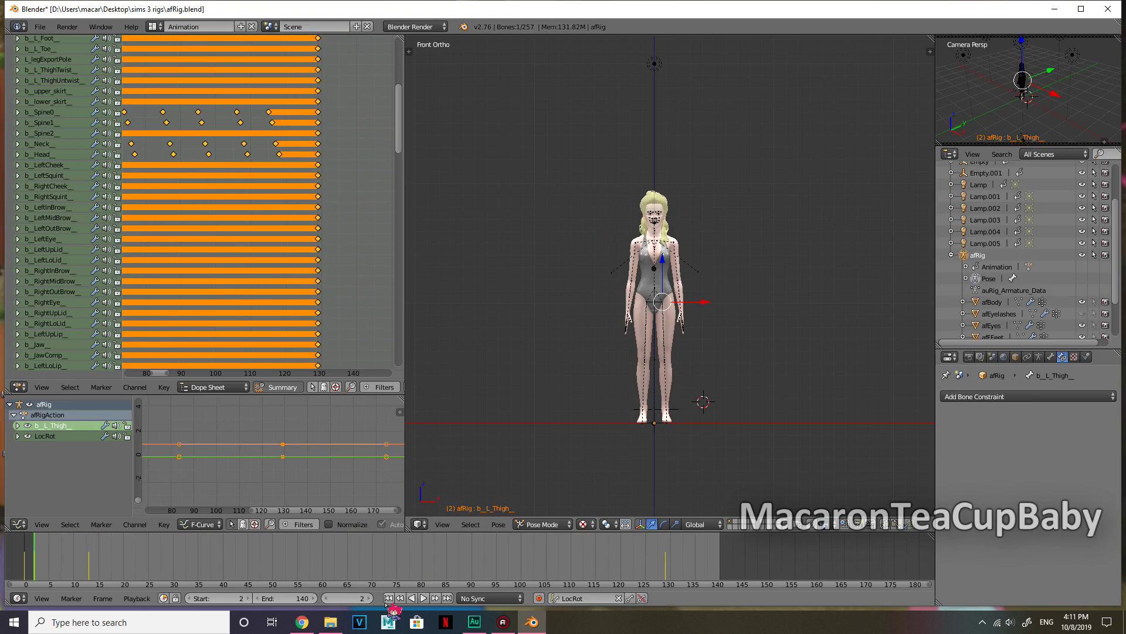
Export the rig's motion as a Sims 3 animation named a_wave into the sims anim folder on the Desktop.
click(40, 27)
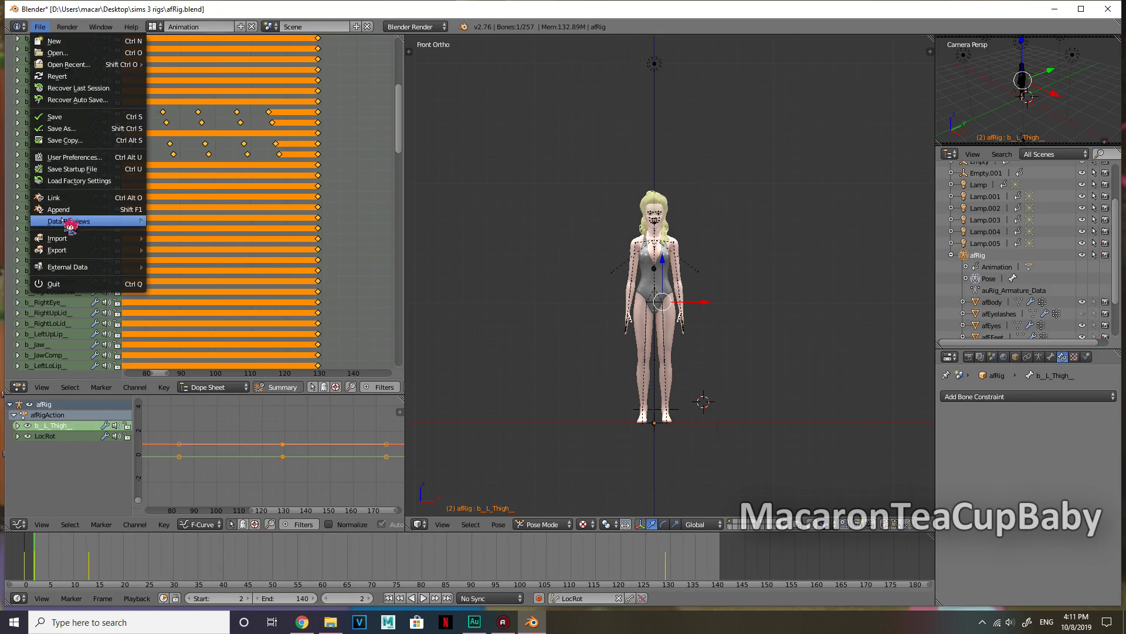
mouse_move(64, 251)
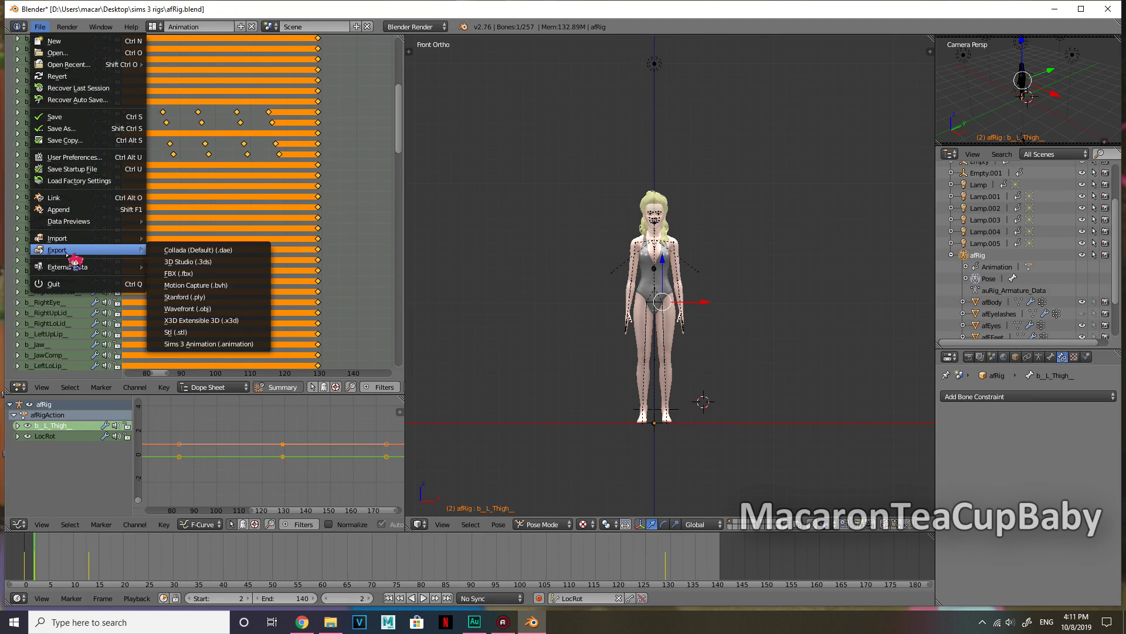
click(240, 345)
click(289, 360)
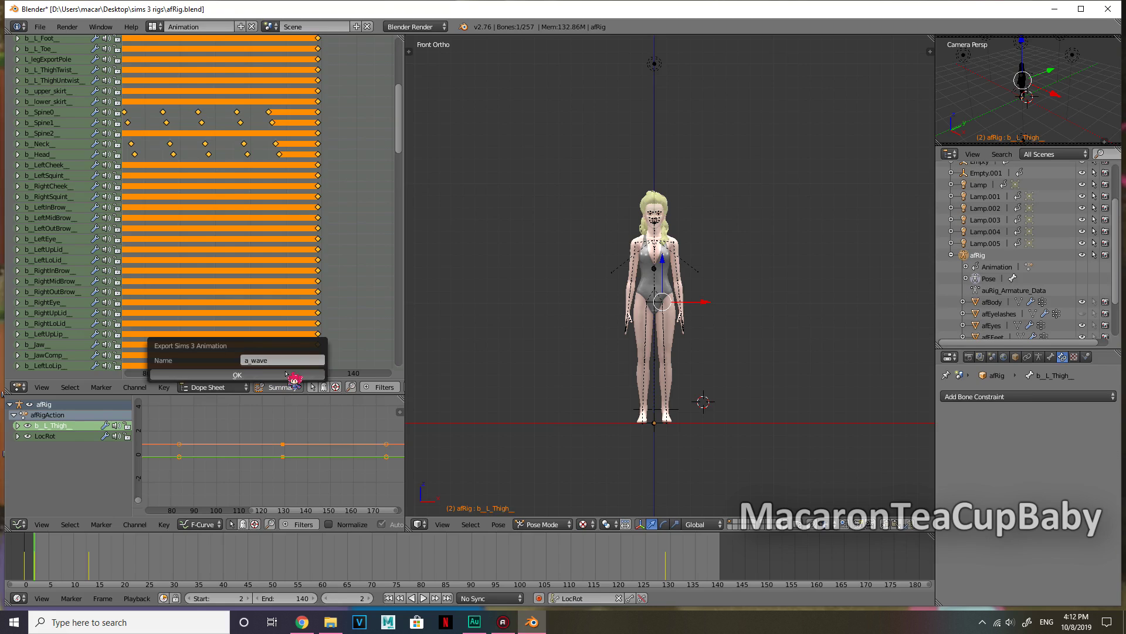
click(276, 373)
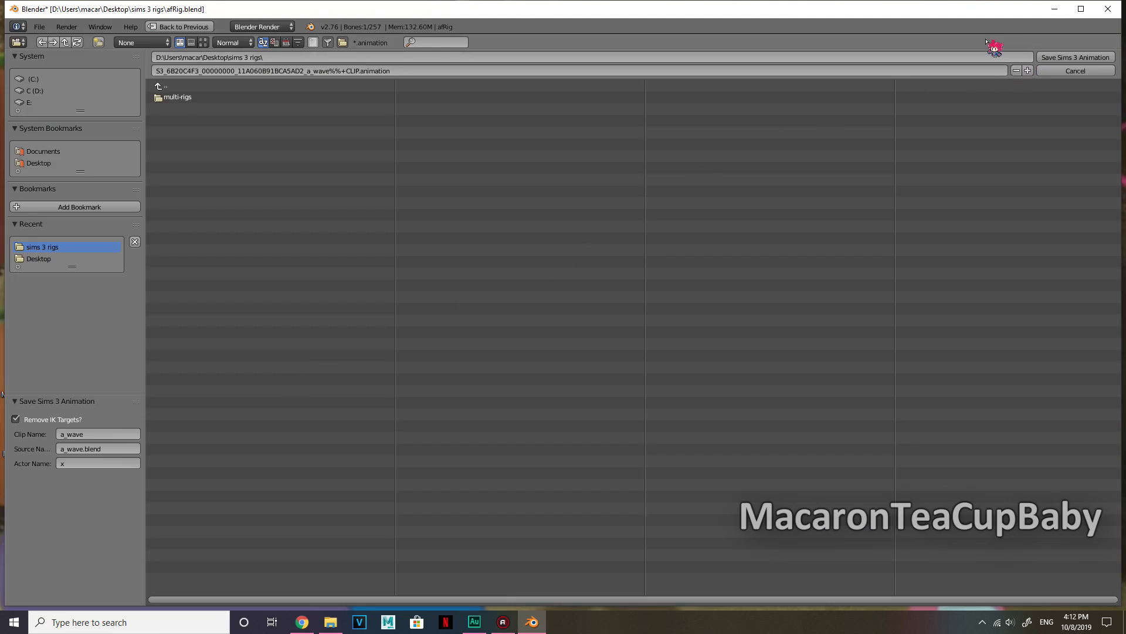
click(171, 88)
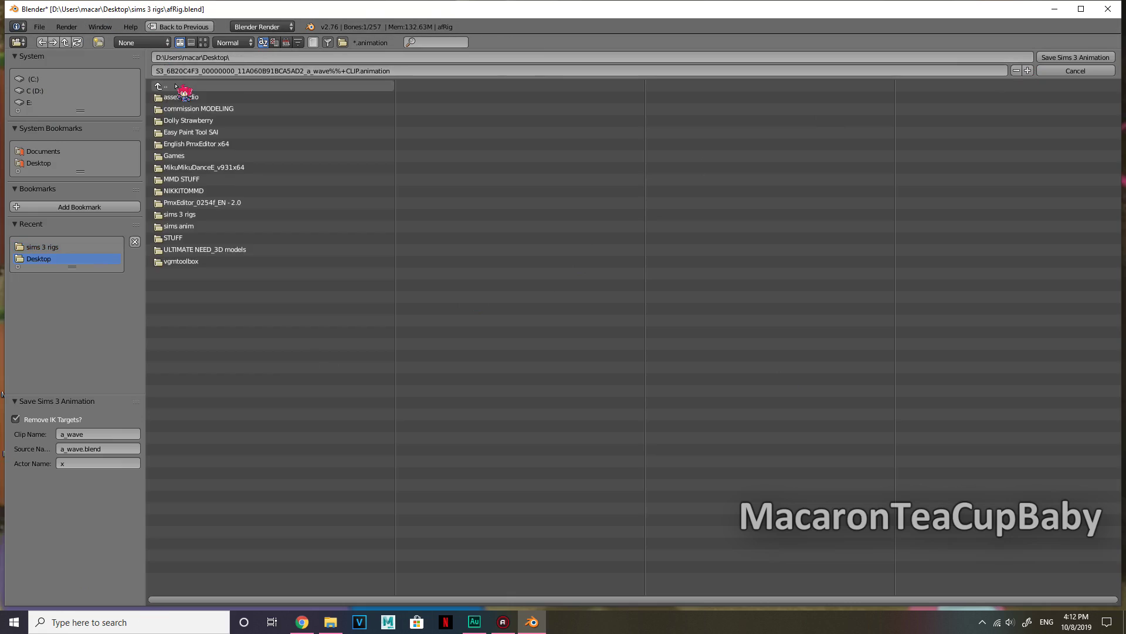
click(196, 226)
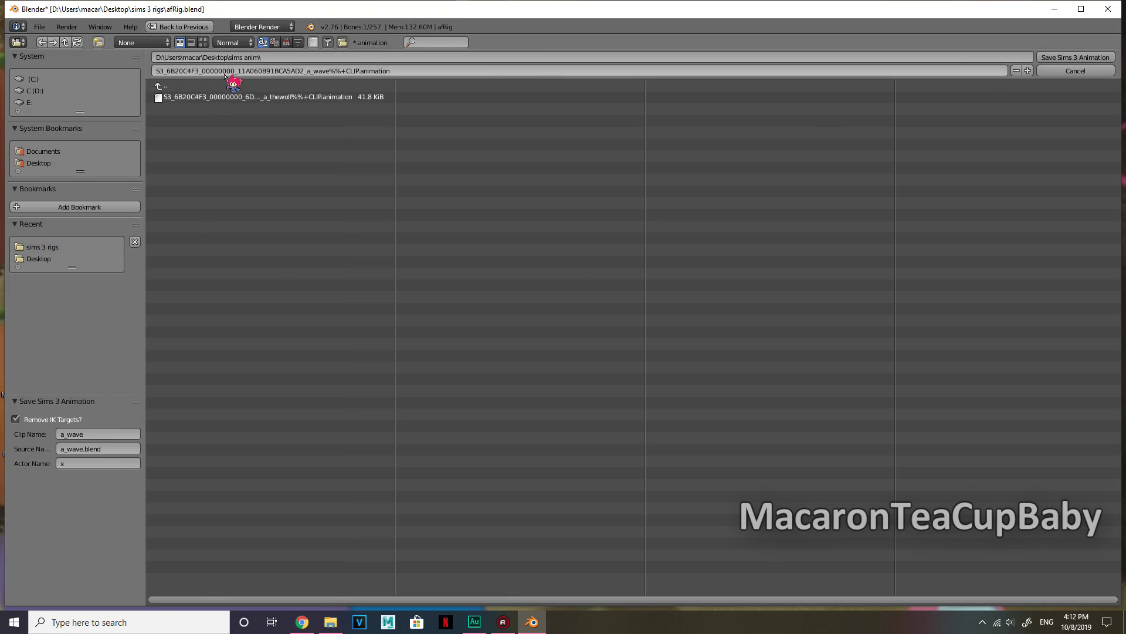
click(1075, 57)
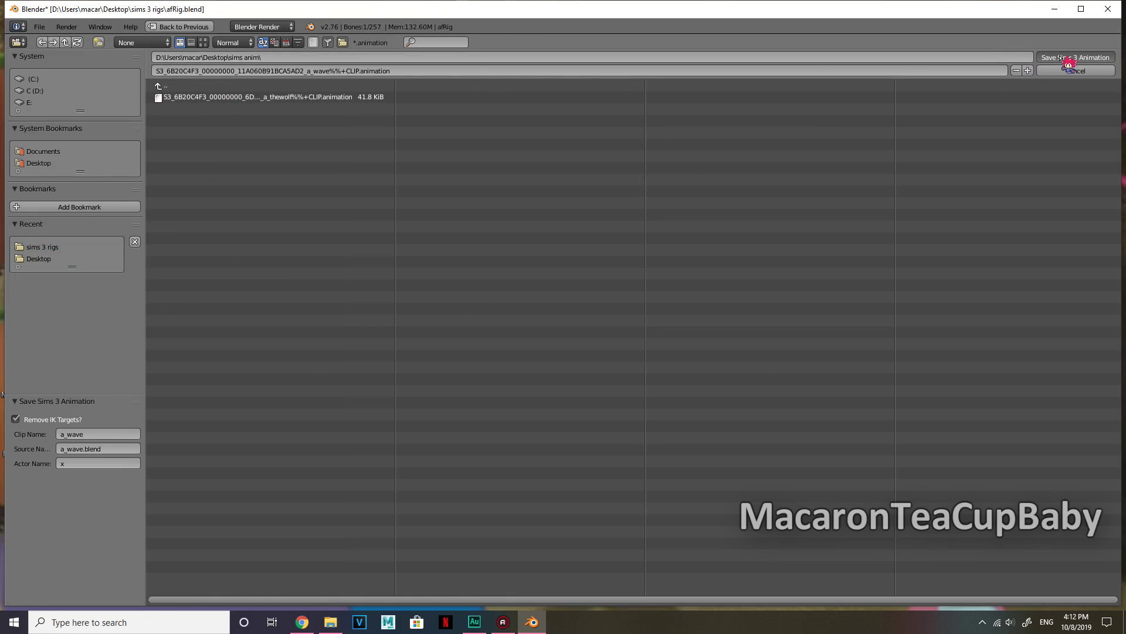
Minimize Blender, open s3pe from the desktop and create a new package.
click(1055, 9)
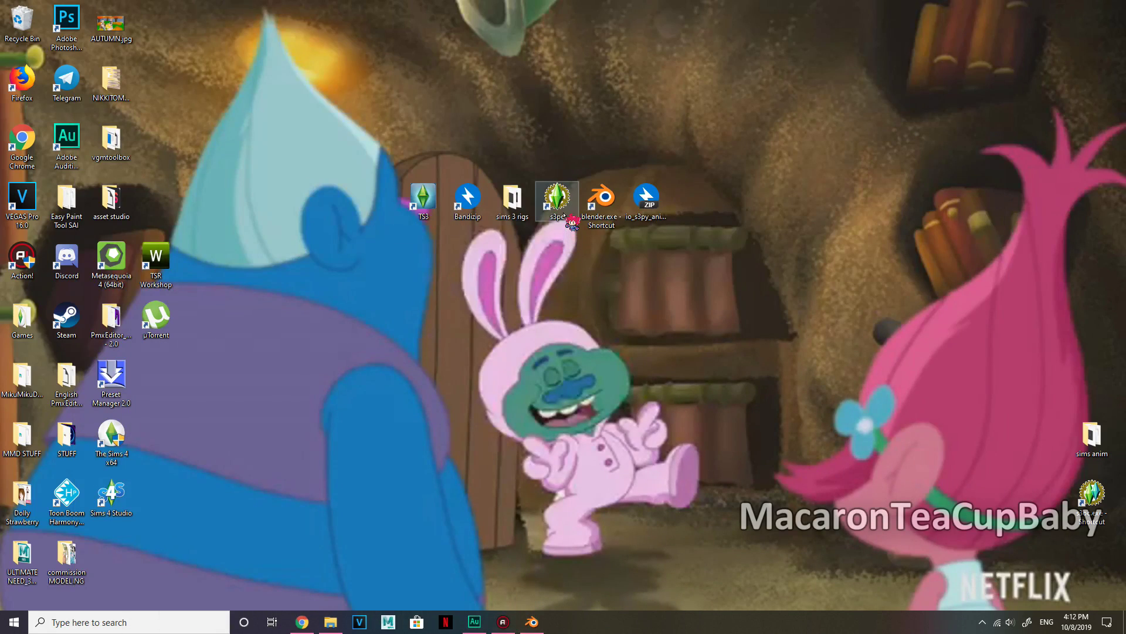
double_click(564, 201)
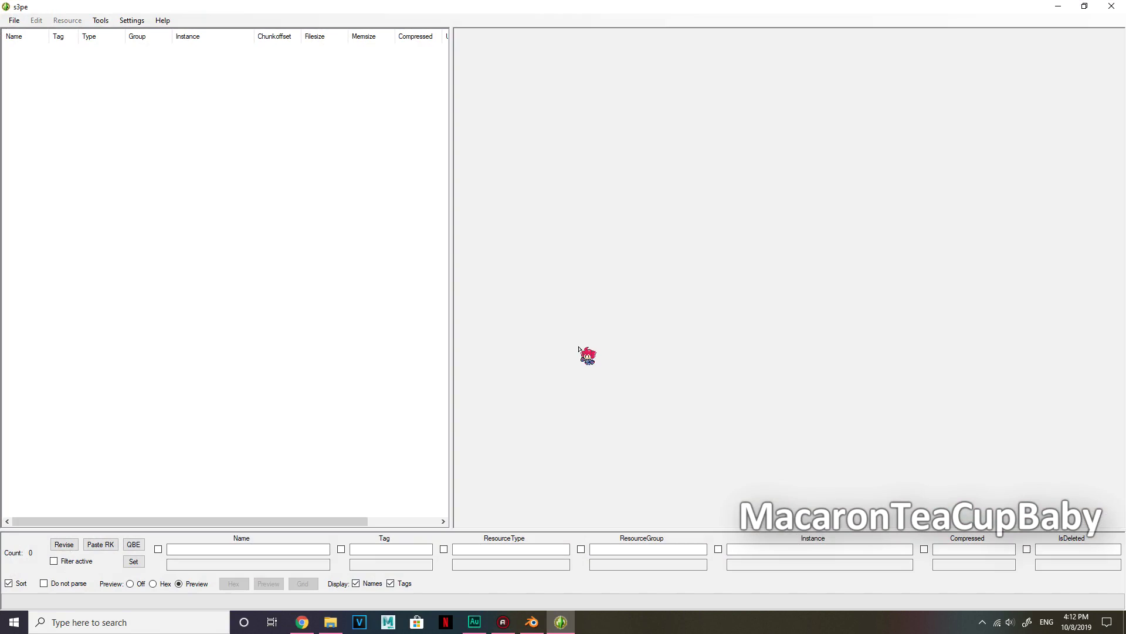
click(14, 20)
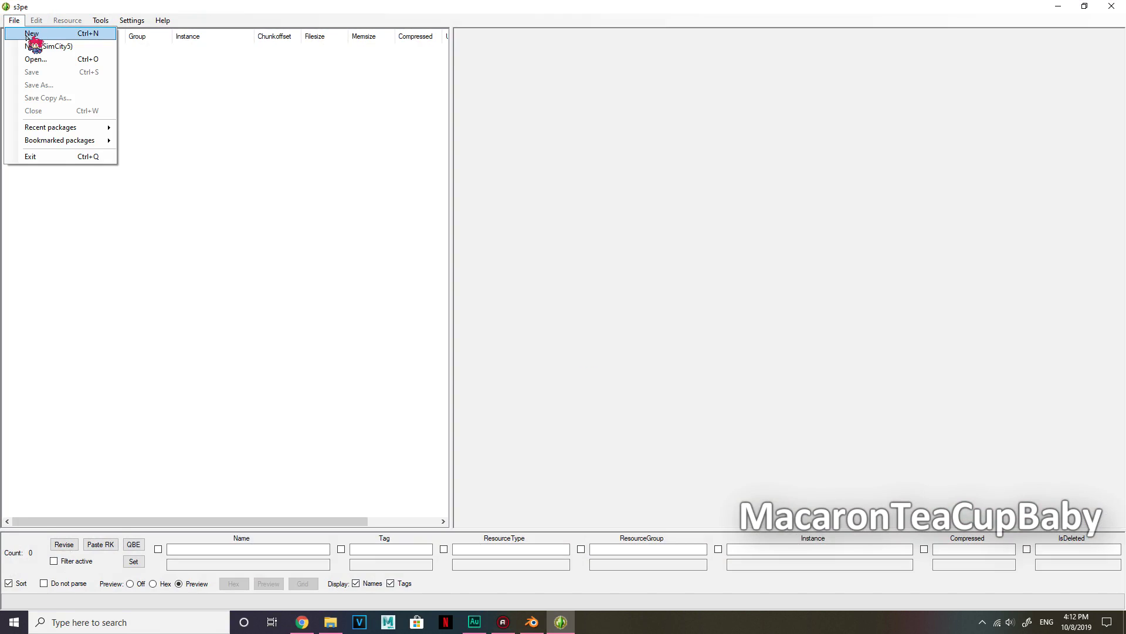
click(27, 35)
Import the a_wave CLIP animation file from the Desktop's sims anim folder into the package, keeping the default resource details.
click(63, 22)
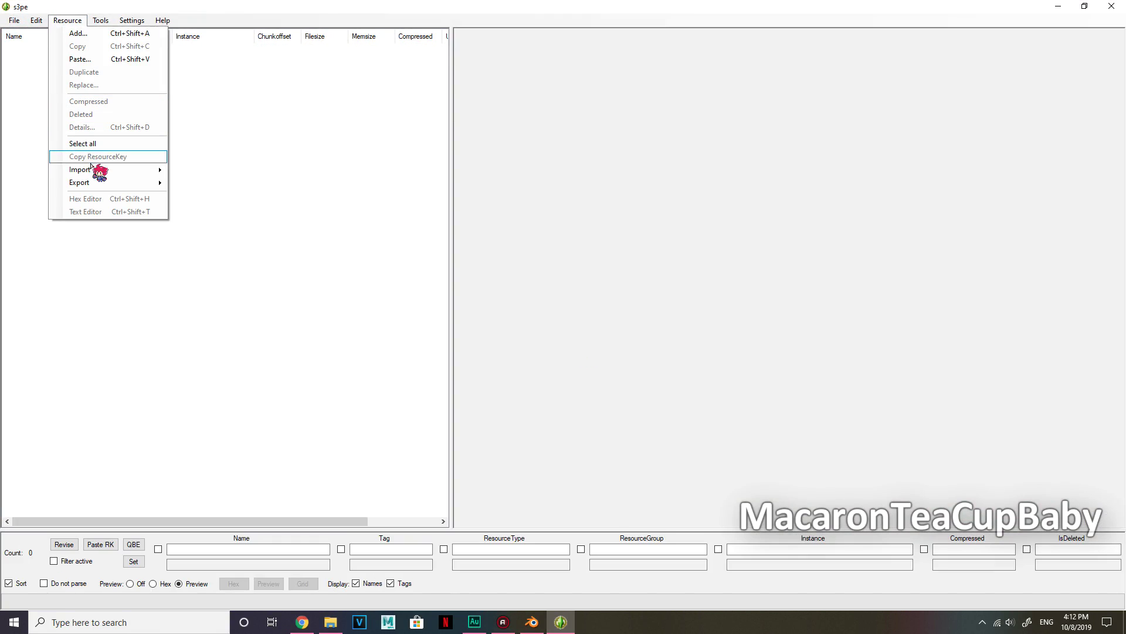
click(184, 170)
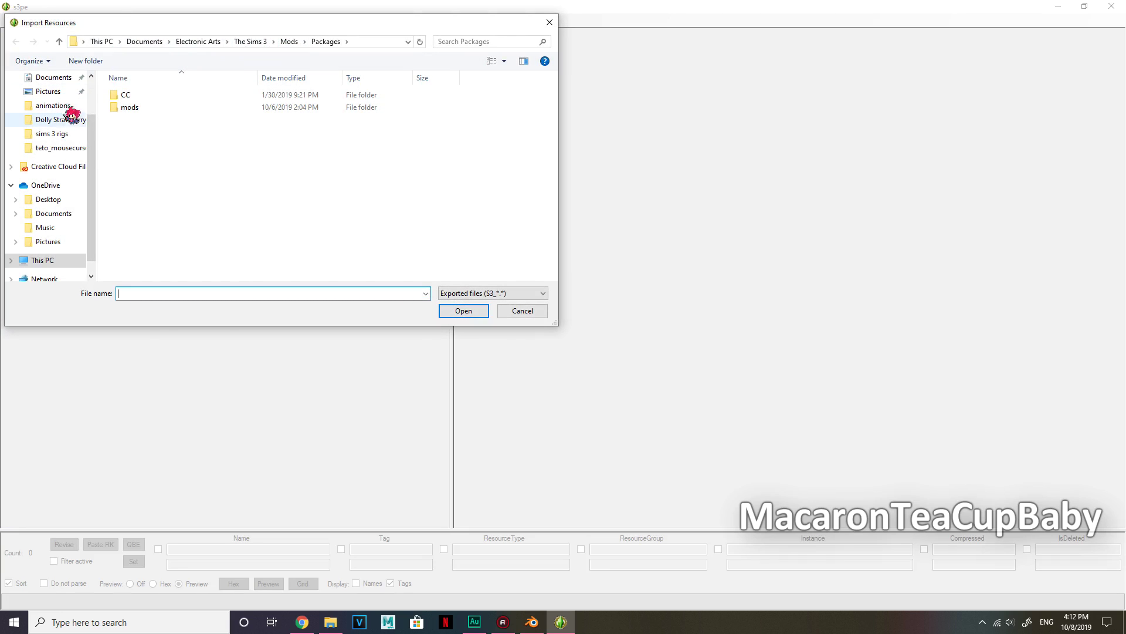
click(64, 134)
click(141, 42)
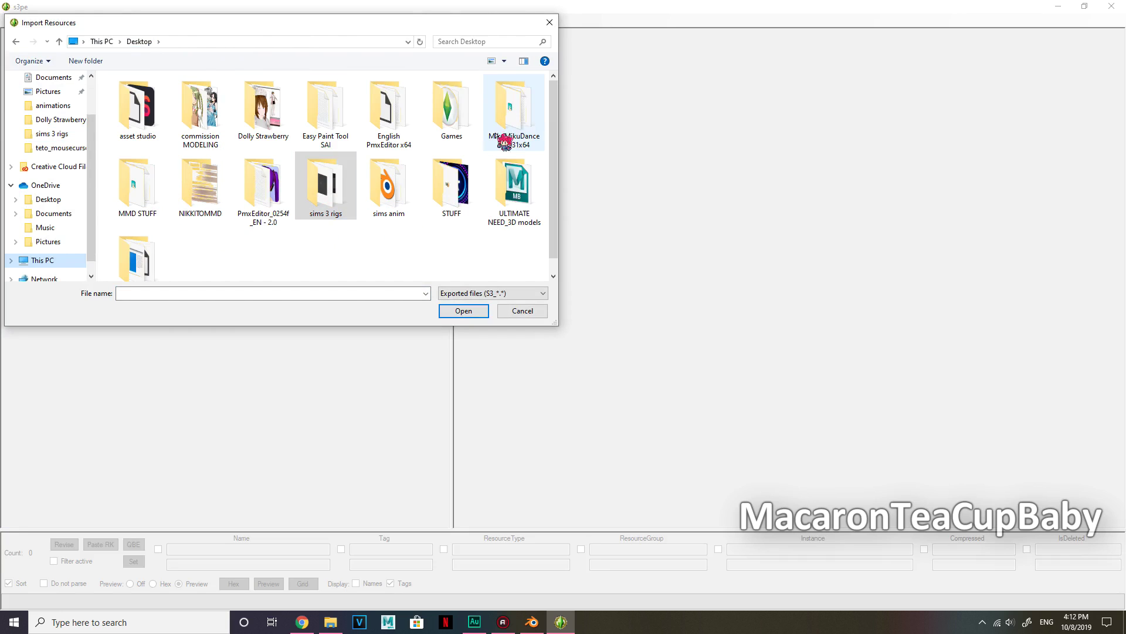
double_click(378, 187)
click(192, 108)
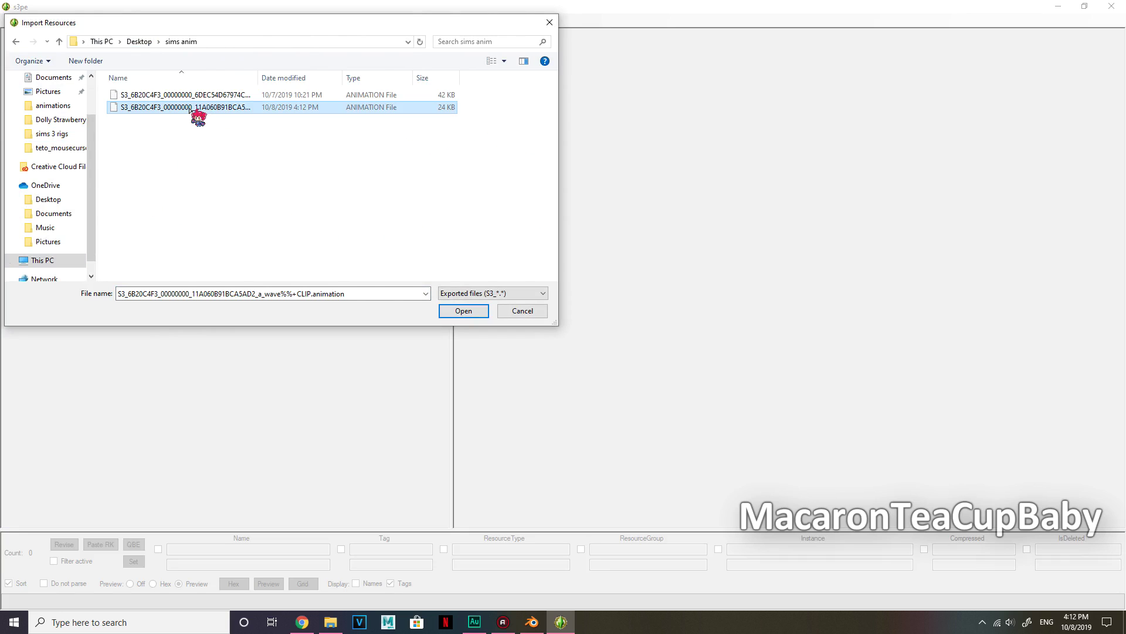
click(459, 311)
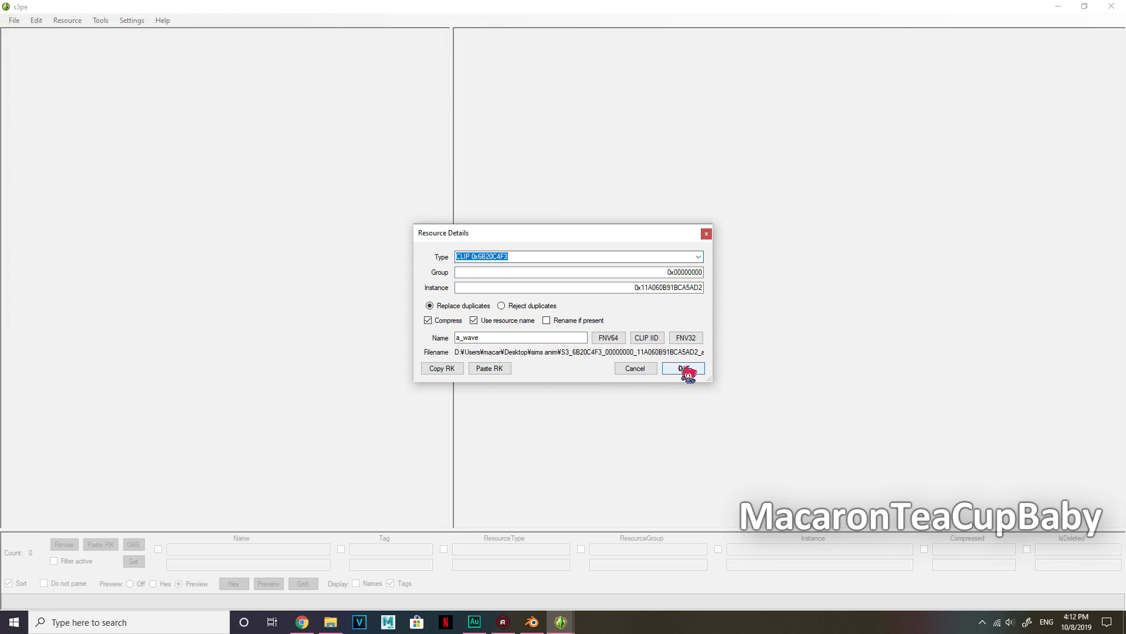
click(682, 369)
Save the package as wave in Documents, under Electronic Arts, The Sims 3, Mods, Packages.
click(17, 21)
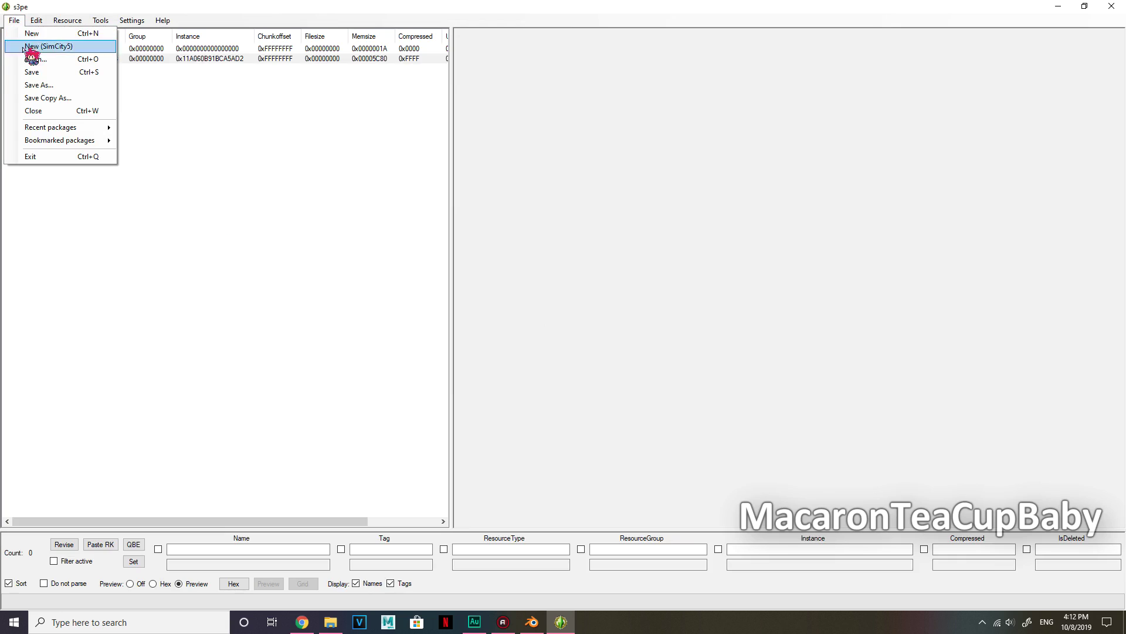
click(38, 82)
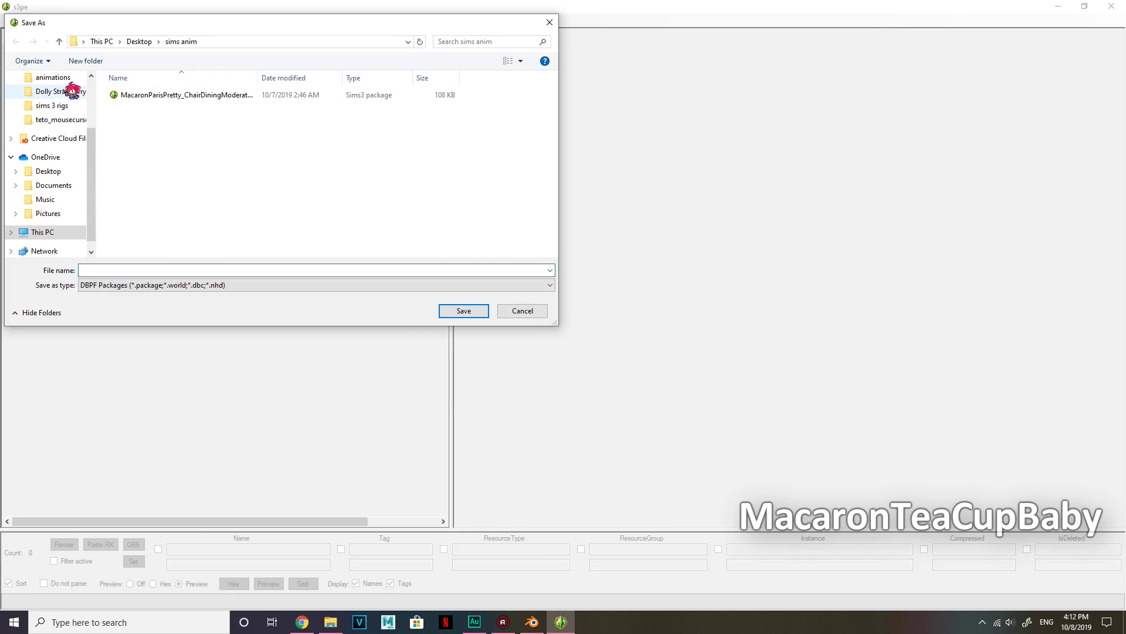
scroll(65, 110, up, 4)
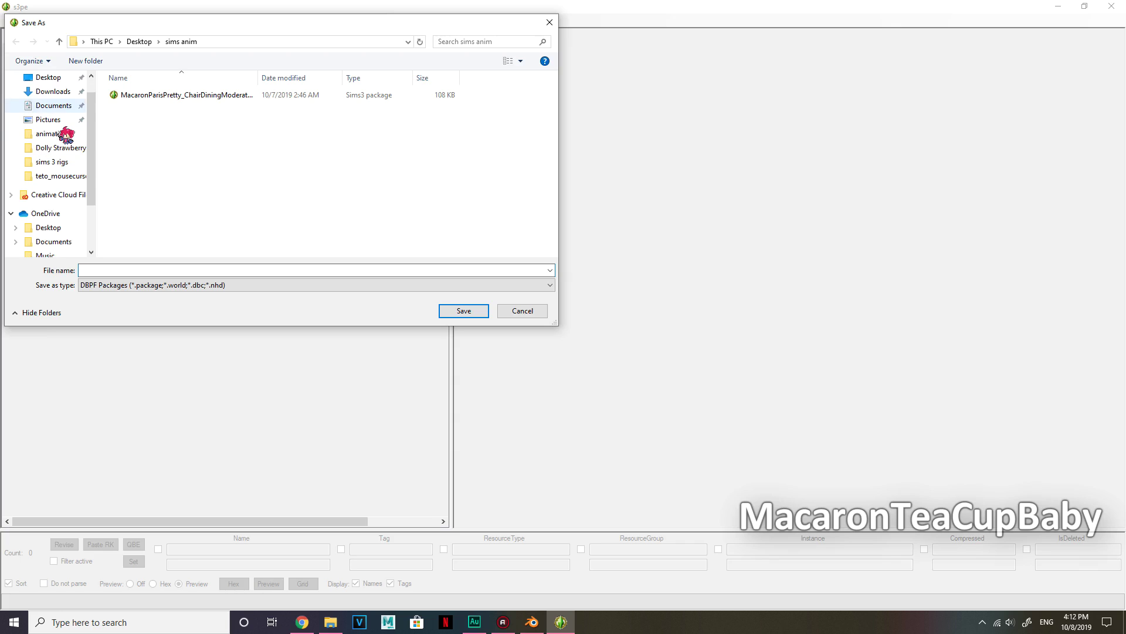
click(56, 106)
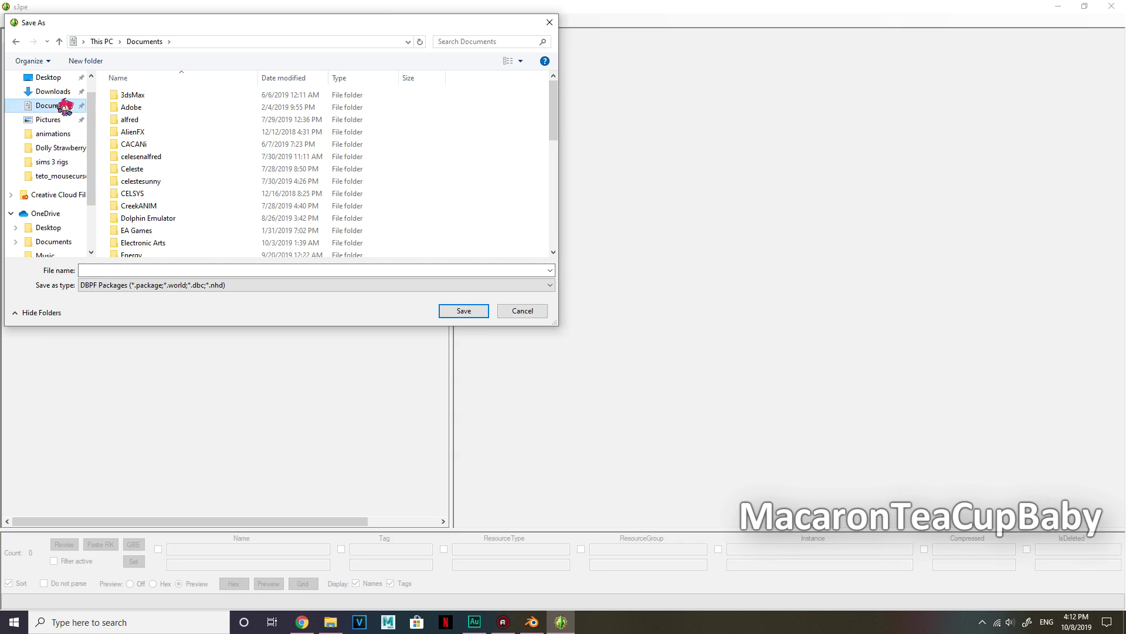
scroll(170, 166, down, 1)
click(159, 141)
double_click(158, 140)
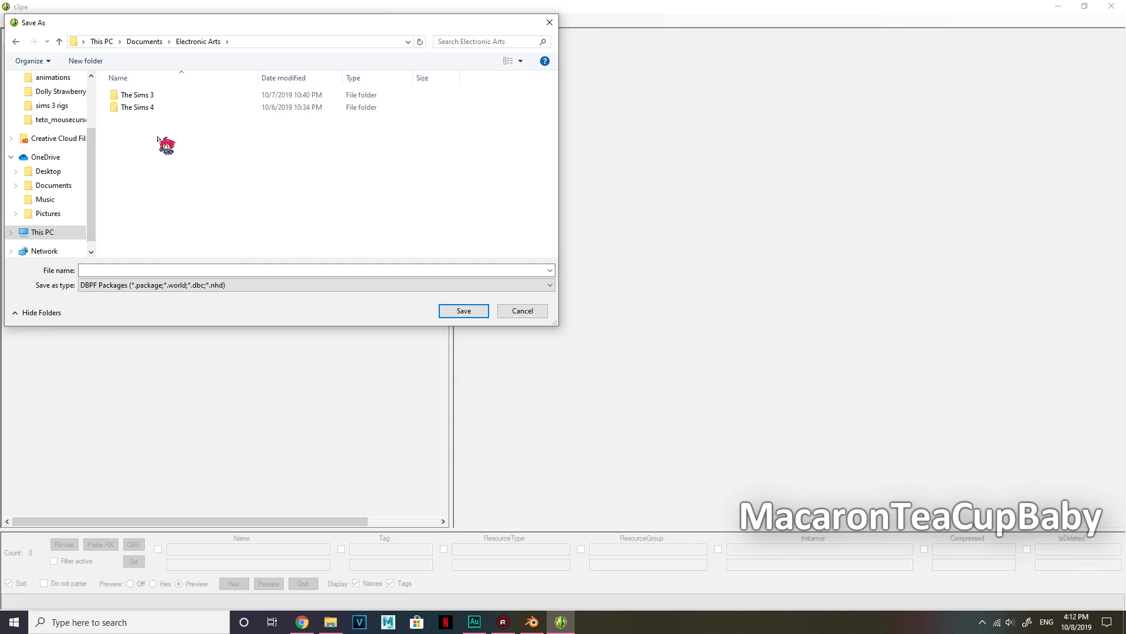
double_click(156, 97)
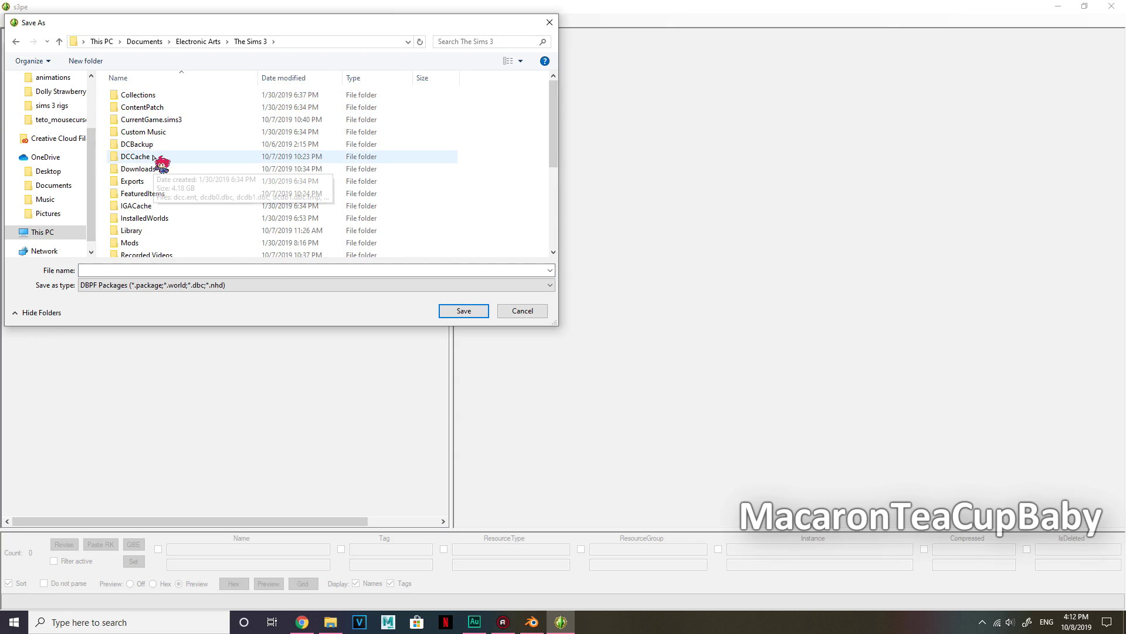
scroll(162, 164, down, 3)
click(129, 140)
double_click(130, 141)
double_click(159, 106)
click(189, 269)
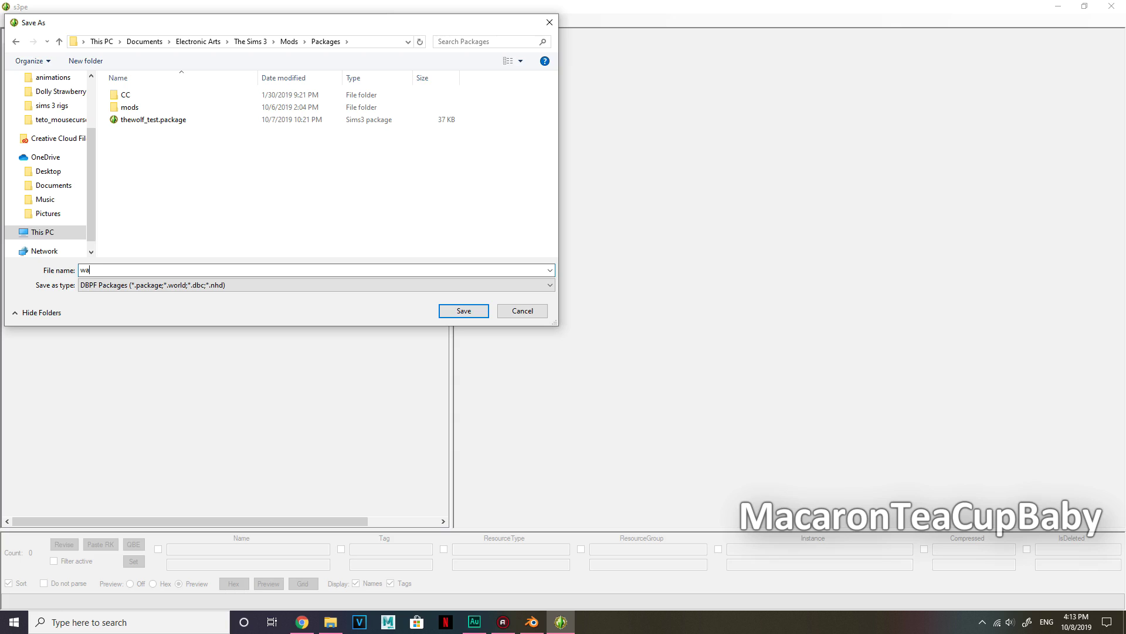
click(464, 310)
Close s3pe and launch The Sims 3 from the desktop.
click(1115, 7)
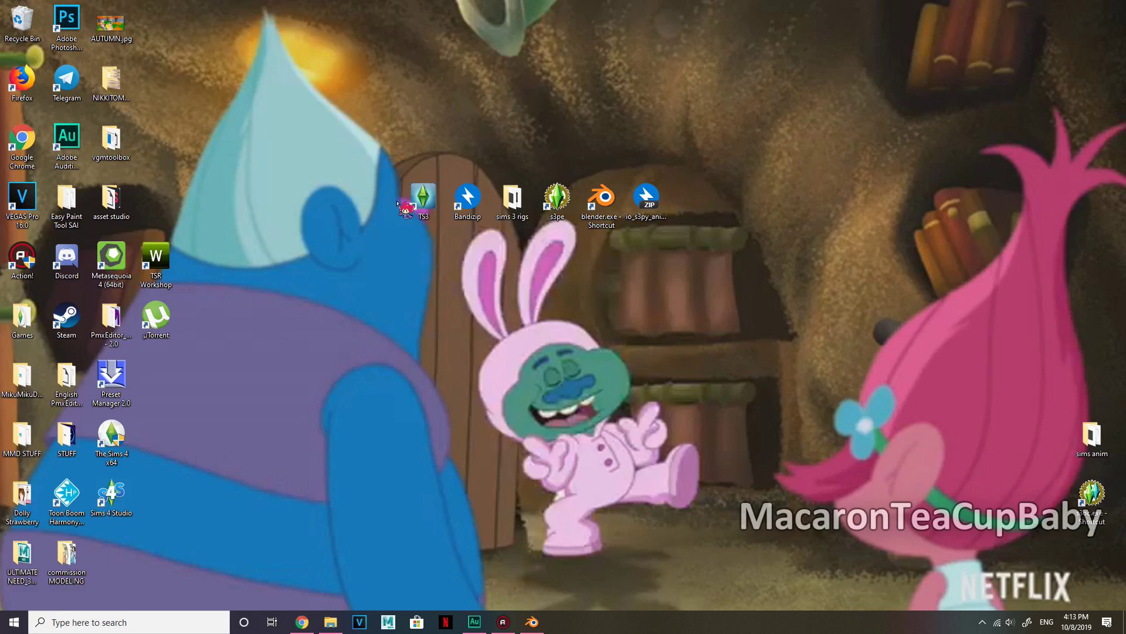
click(421, 199)
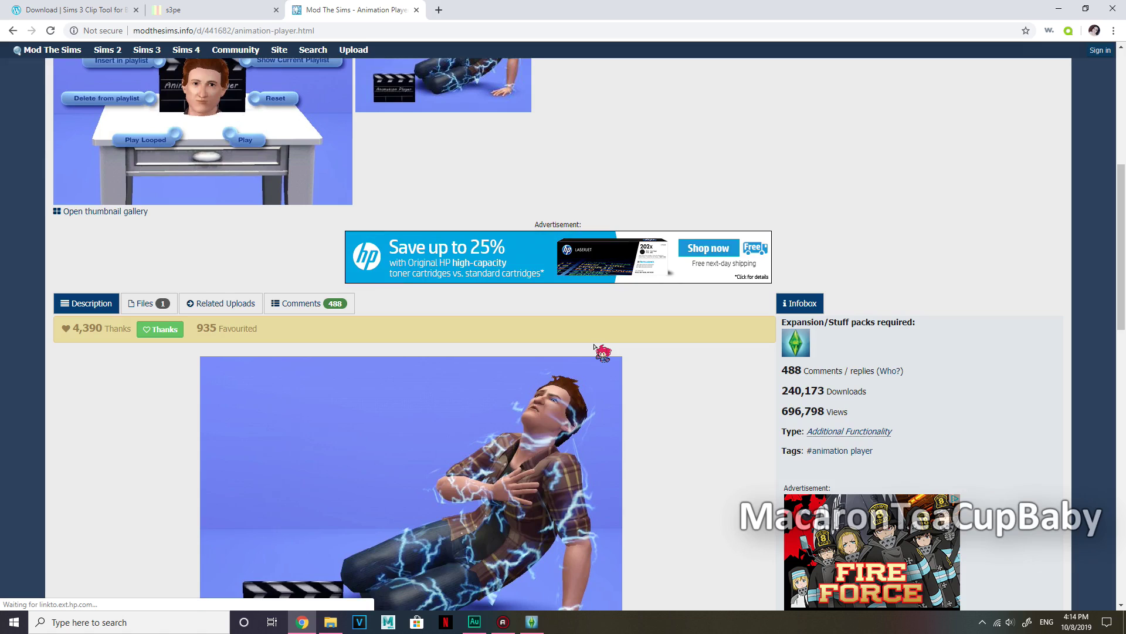
In Chrome, view the downloadable files of the Animation Player mod on Mod The Sims, and leave the browser.
scroll(591, 345, up, 3)
scroll(591, 345, down, 3)
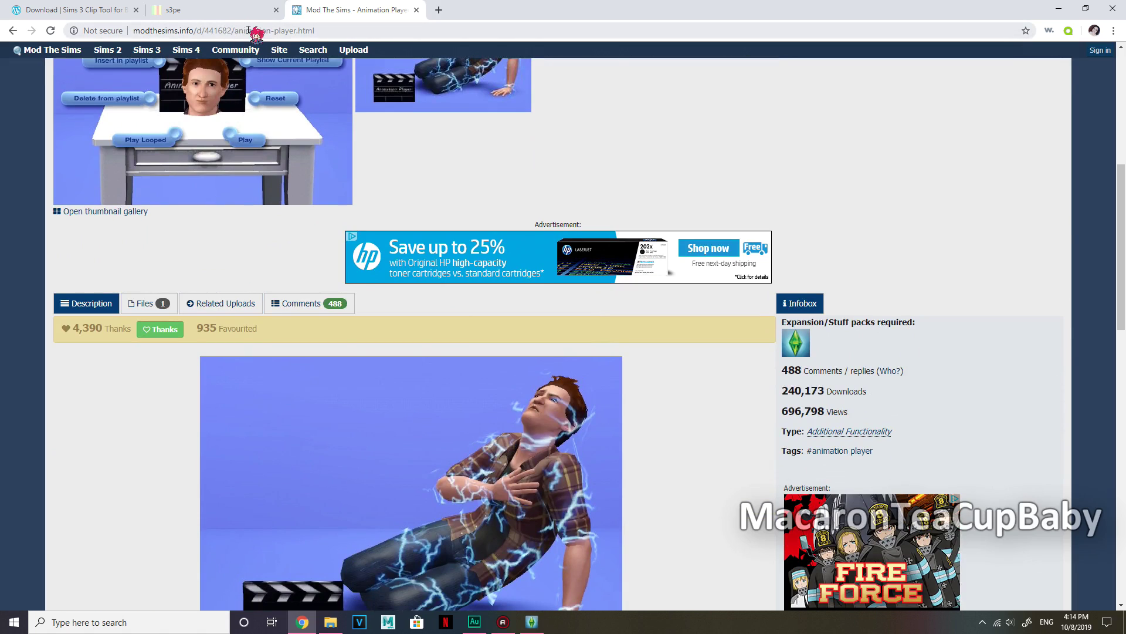
click(149, 303)
scroll(347, 344, down, 2)
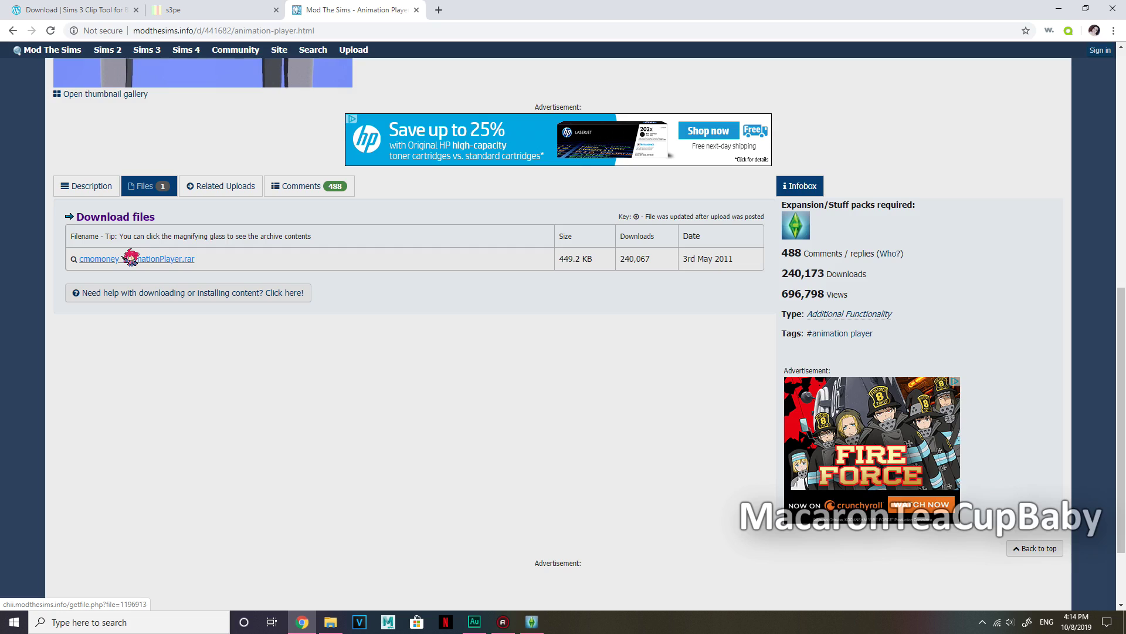
click(302, 622)
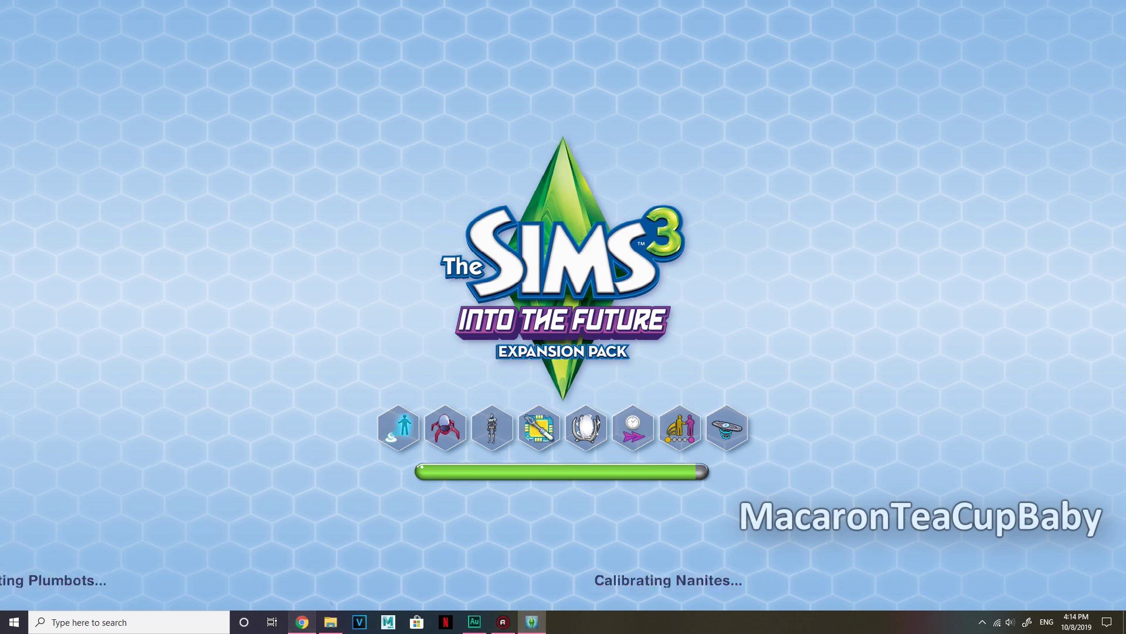
In File Explorer, view the Sims 3 Mods Packages folder in Documents and its mods subfolder, and return to The Sims 3.
click(331, 622)
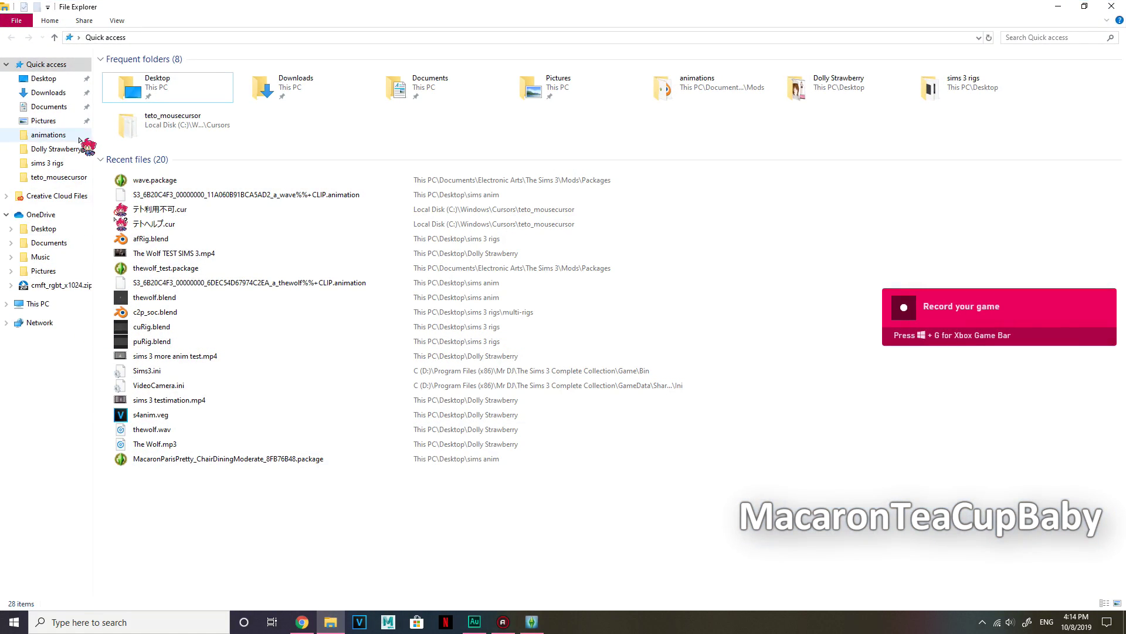
click(50, 107)
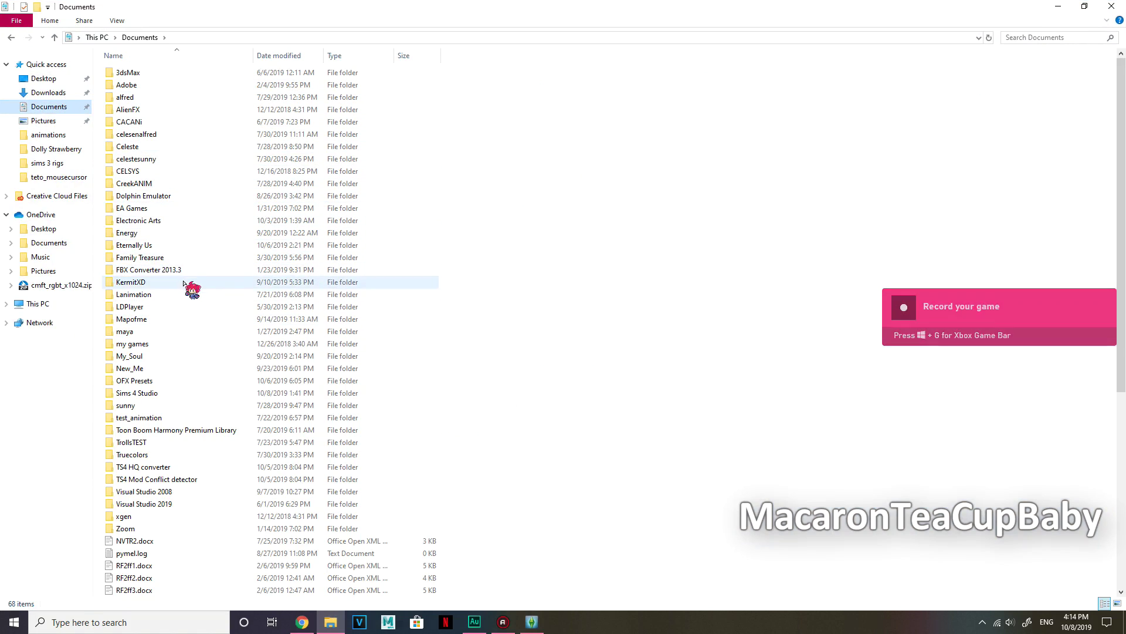
double_click(171, 220)
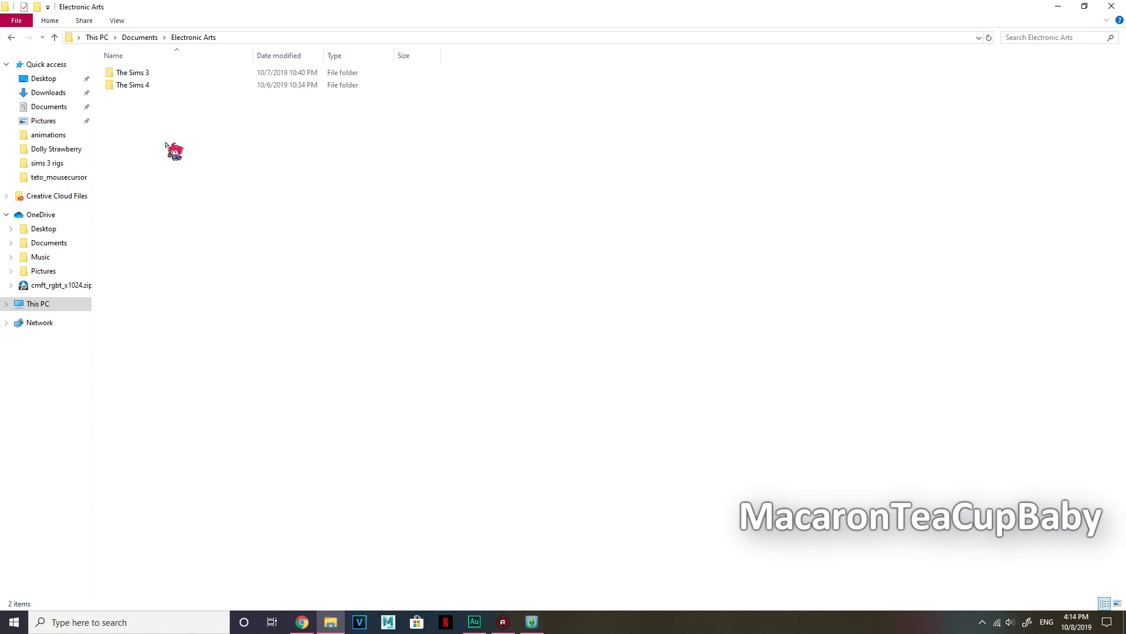
double_click(166, 73)
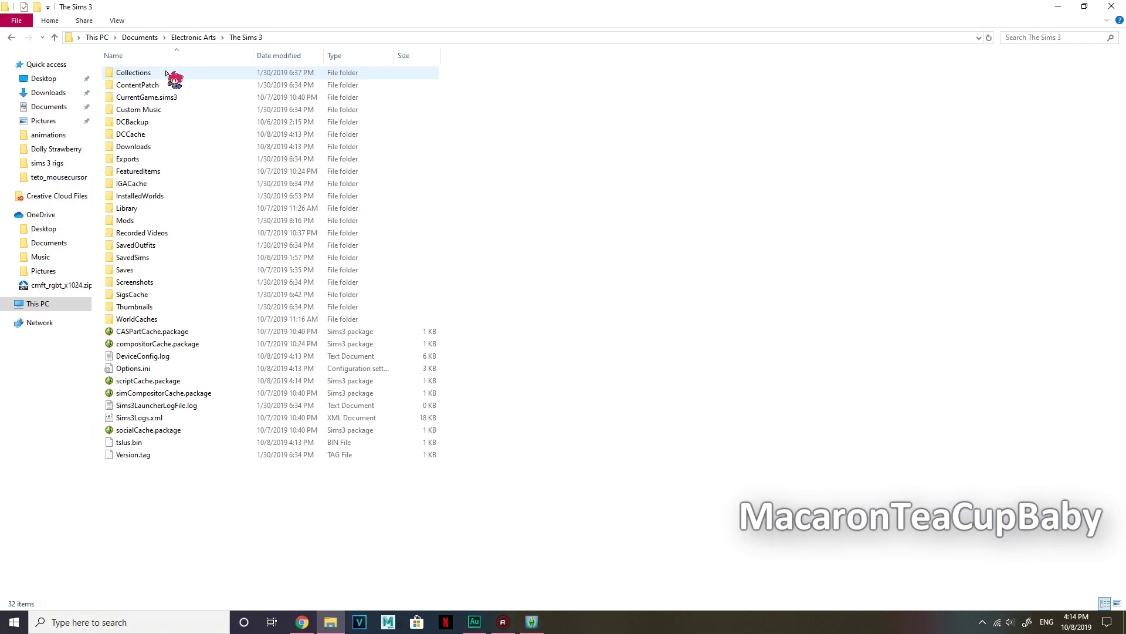
double_click(156, 221)
double_click(151, 85)
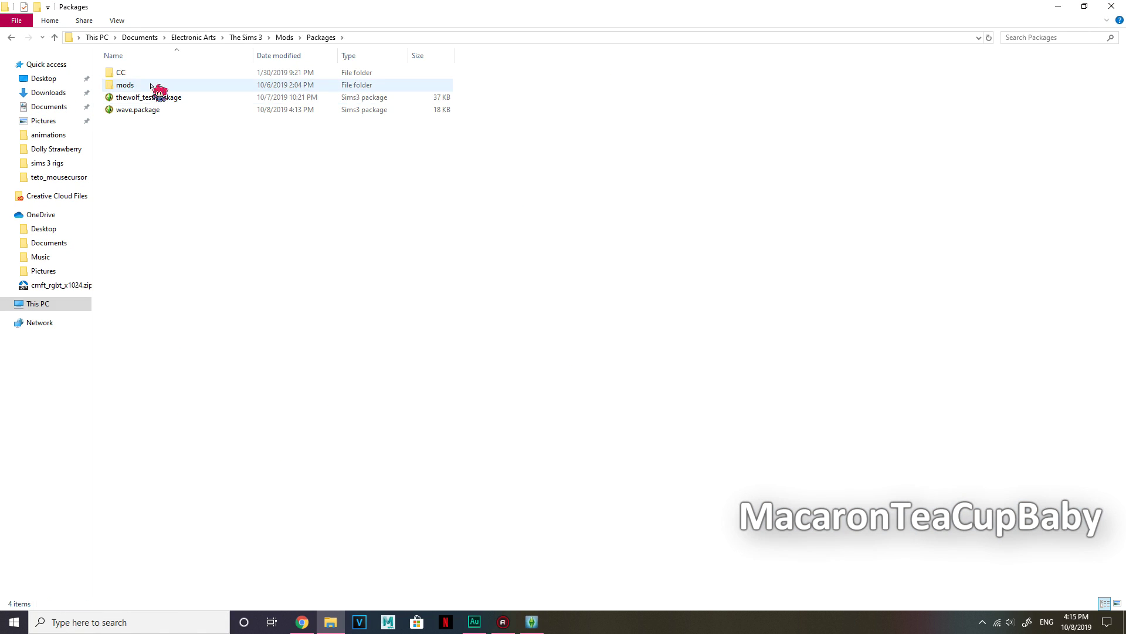
double_click(151, 86)
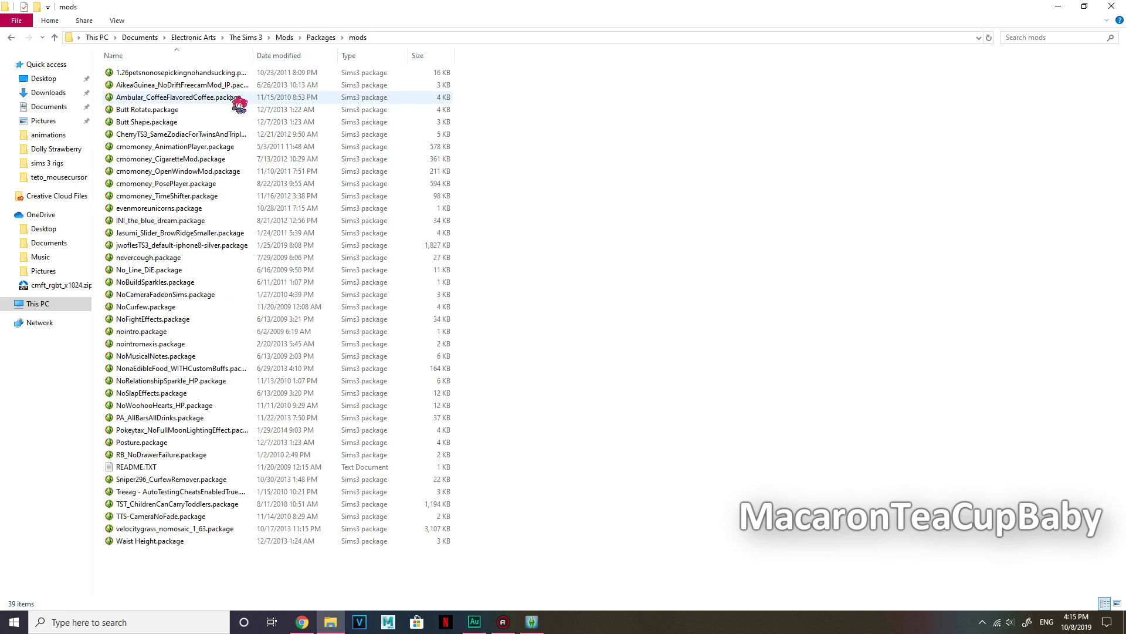
click(320, 38)
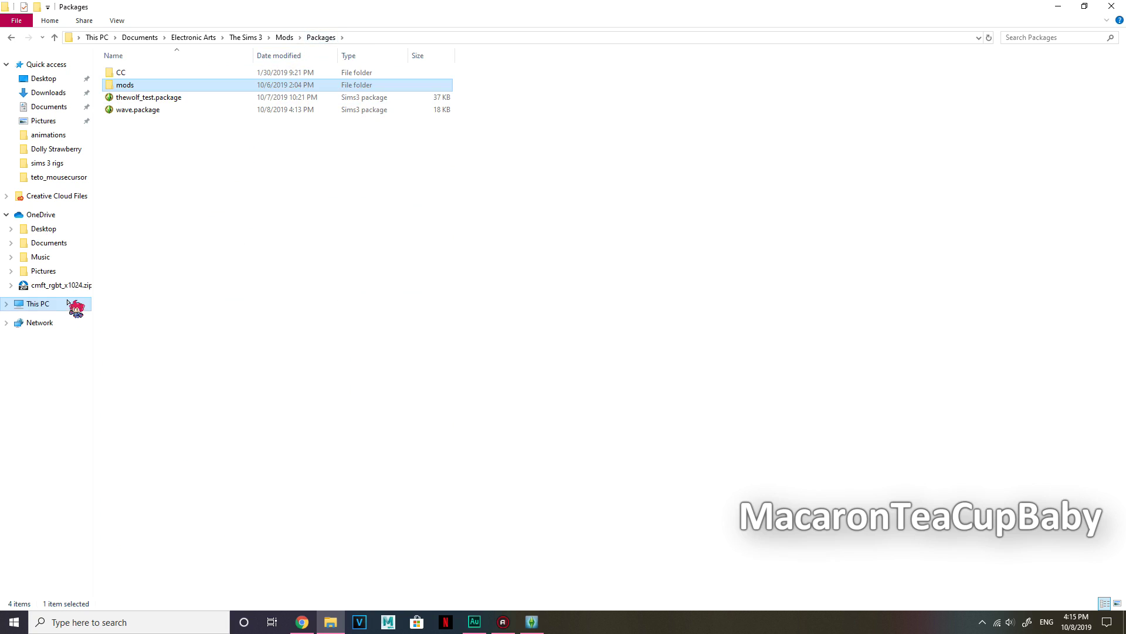
click(209, 78)
click(212, 85)
click(568, 104)
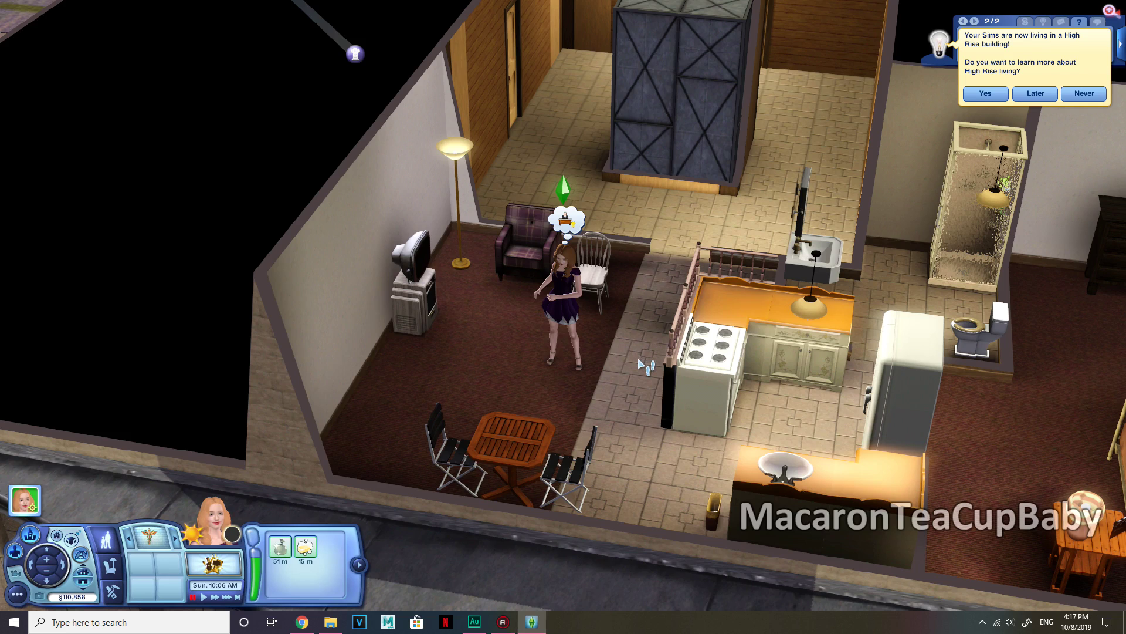
In Buy Mode, sort objects by function and locate the Animation Player among the miscellaneous decor, and return to Live Mode.
middle_drag(645, 367, 636, 358)
middle_drag(645, 350, 855, 276)
right_drag(854, 271, 682, 281)
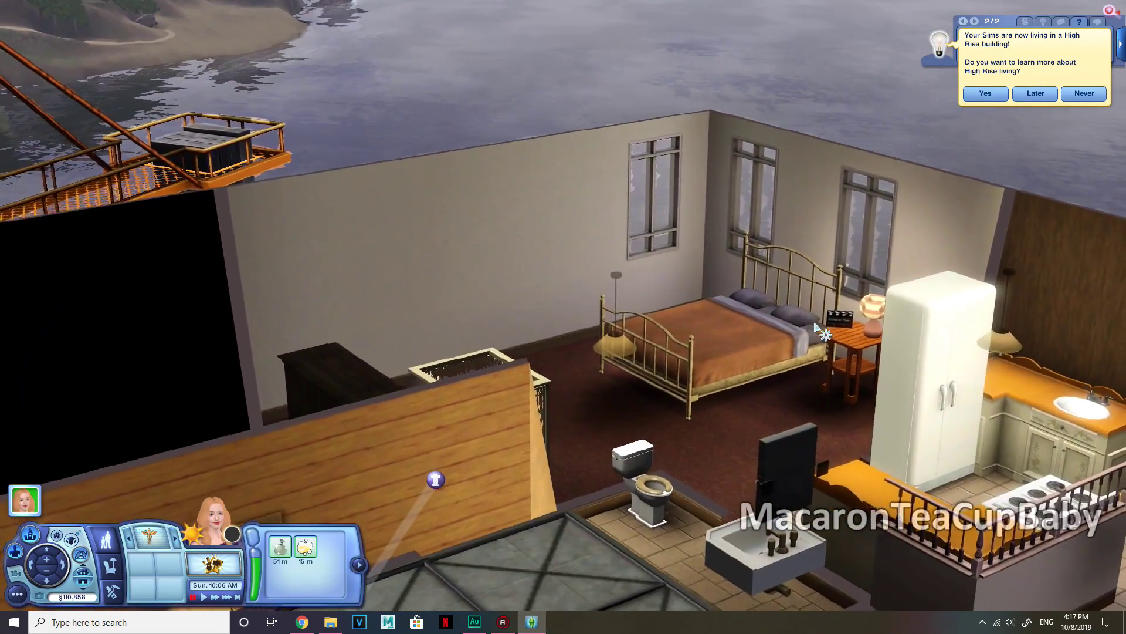
click(110, 566)
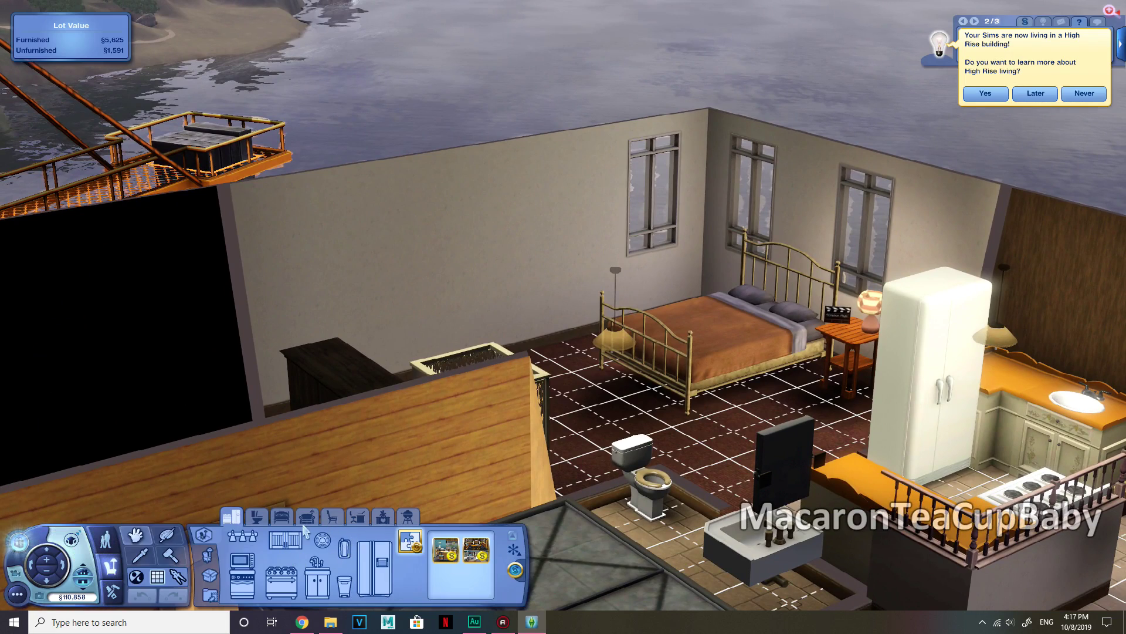
click(208, 556)
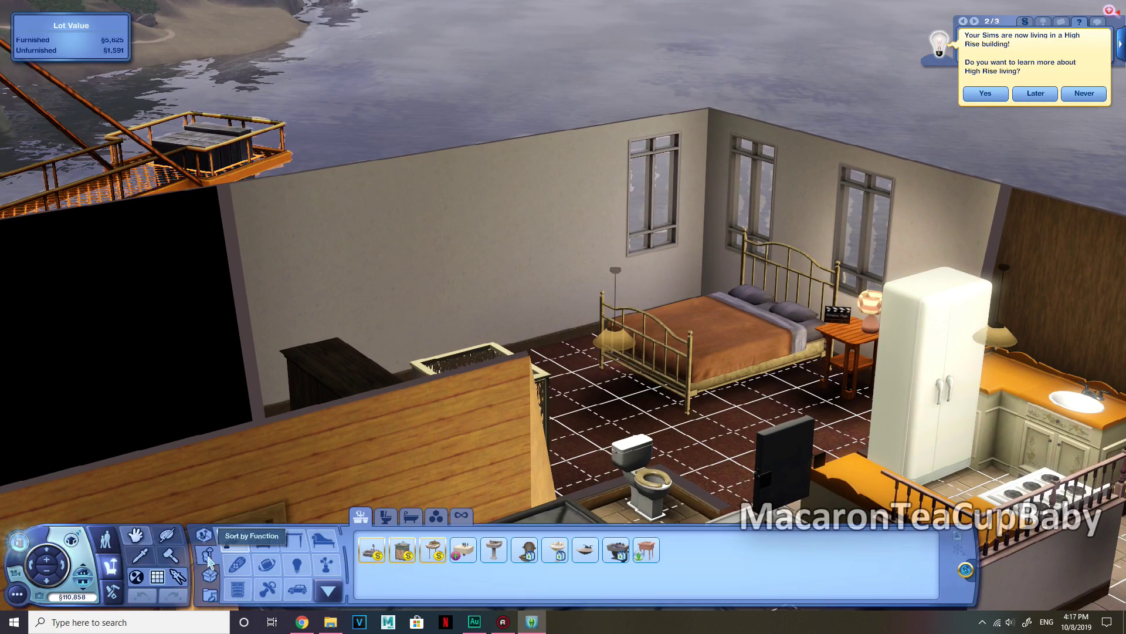
click(326, 565)
click(513, 517)
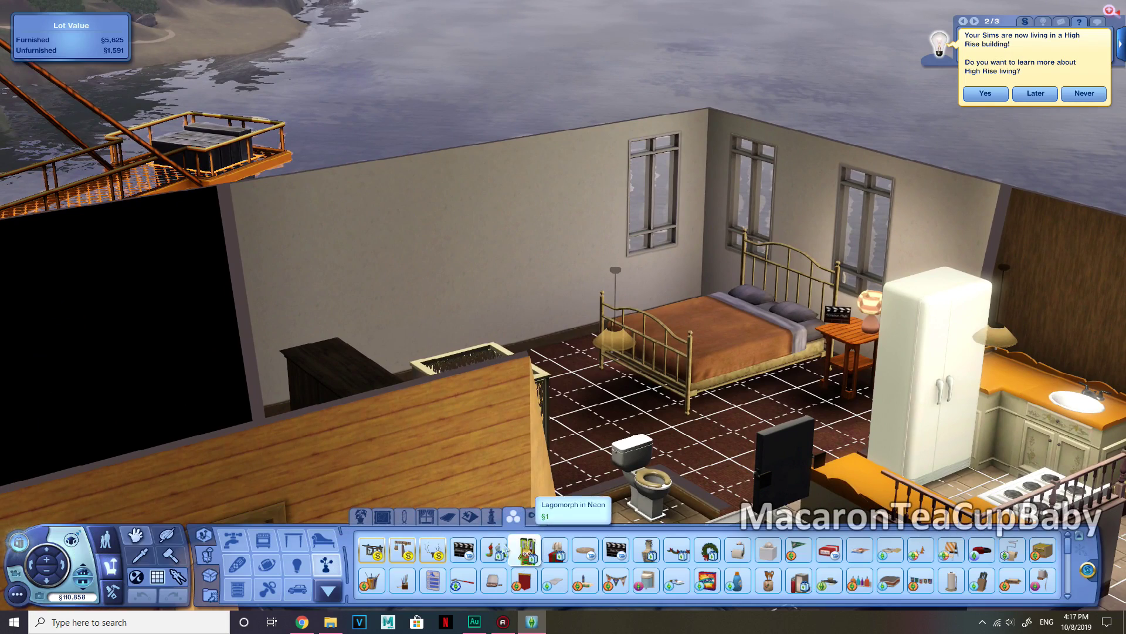
click(468, 556)
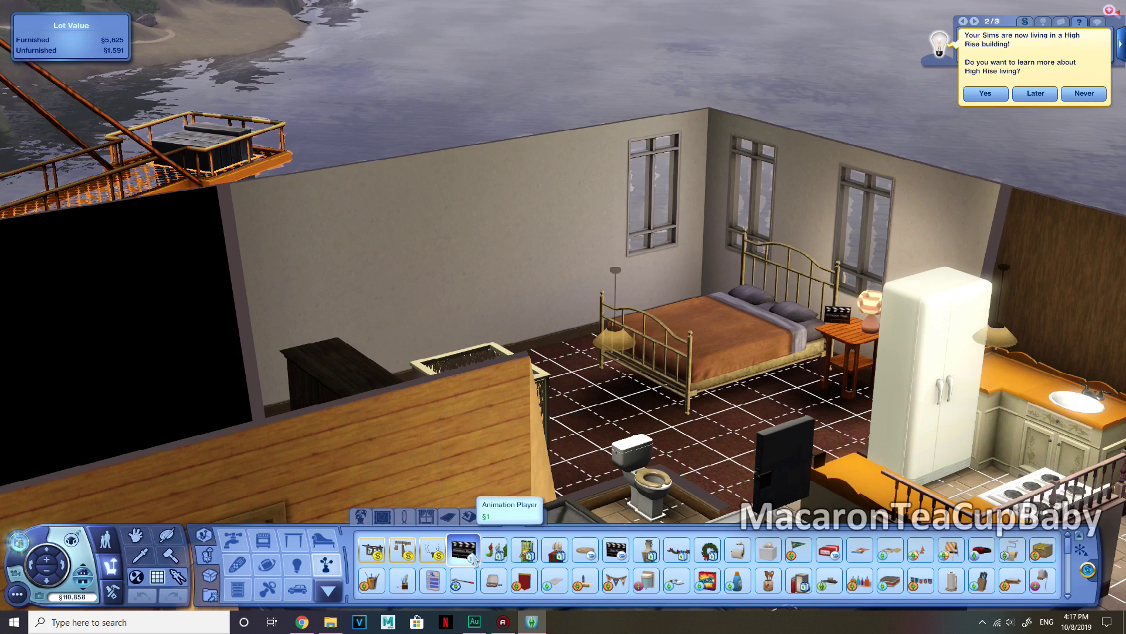
mouse_move(470, 554)
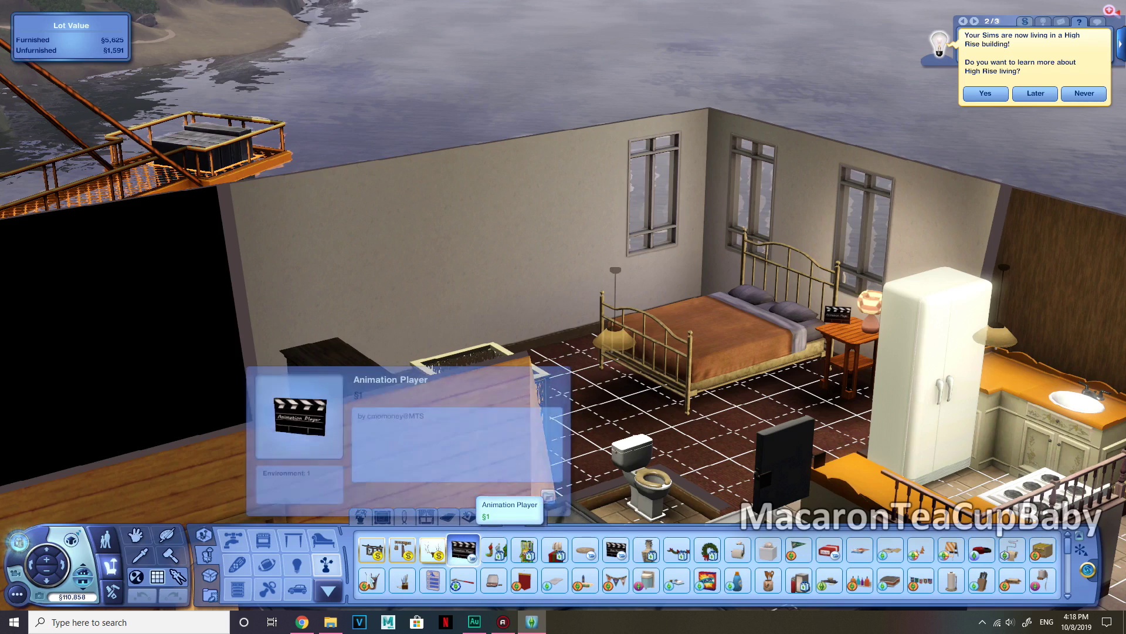
click(106, 540)
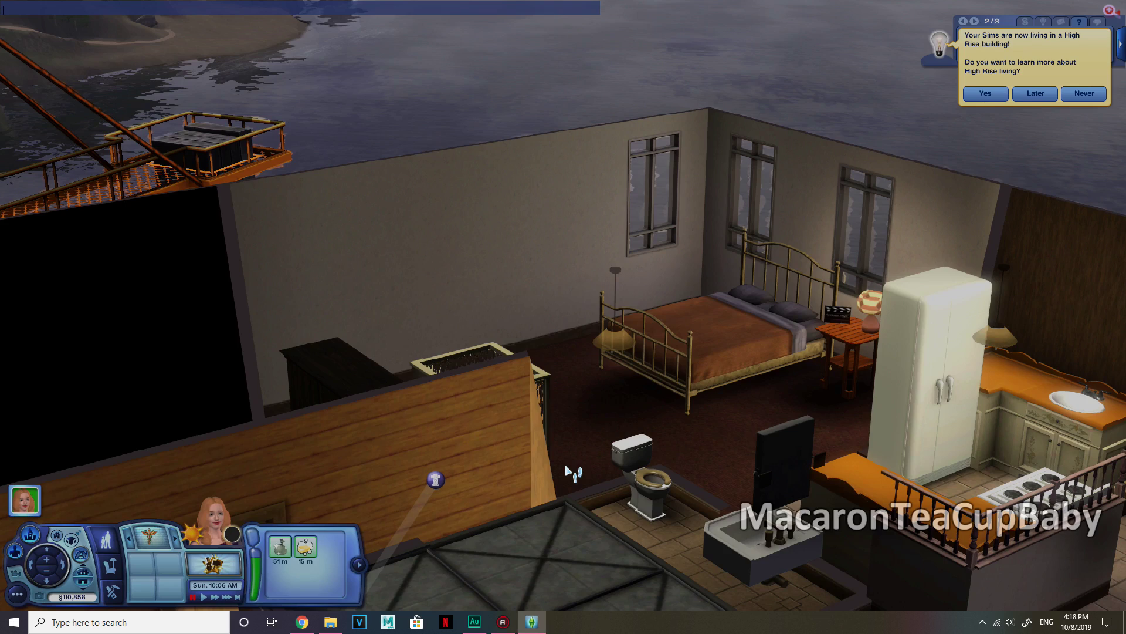
Enter the testingcheatsenabled cheat and the moviemakercheatsenabled on cheat in the cheat console.
key(BackSpace)
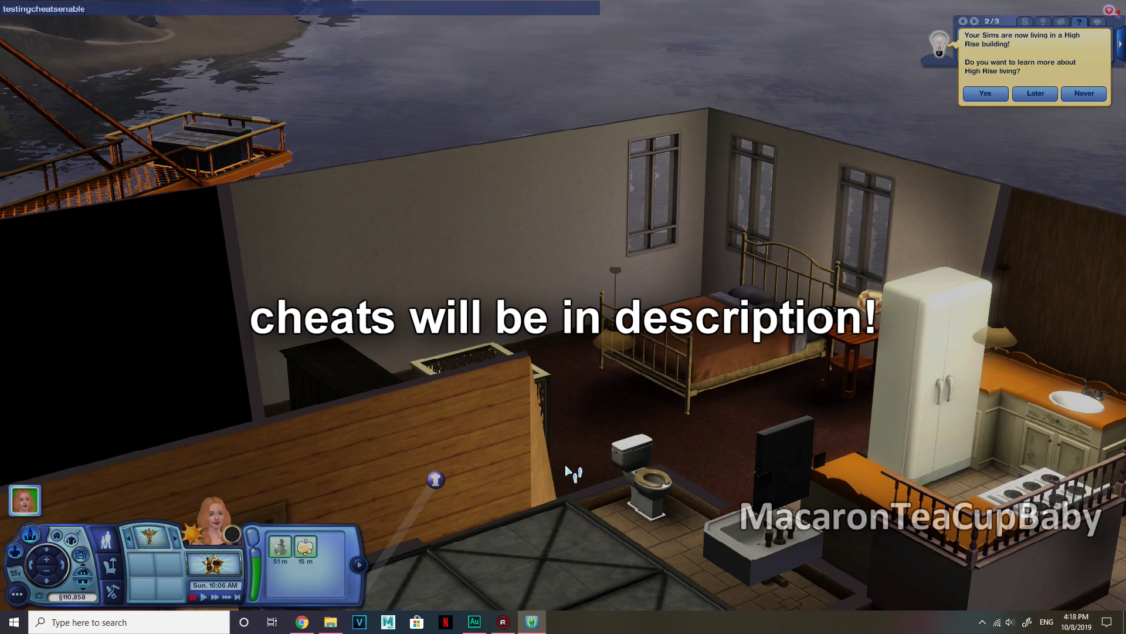
key(Return)
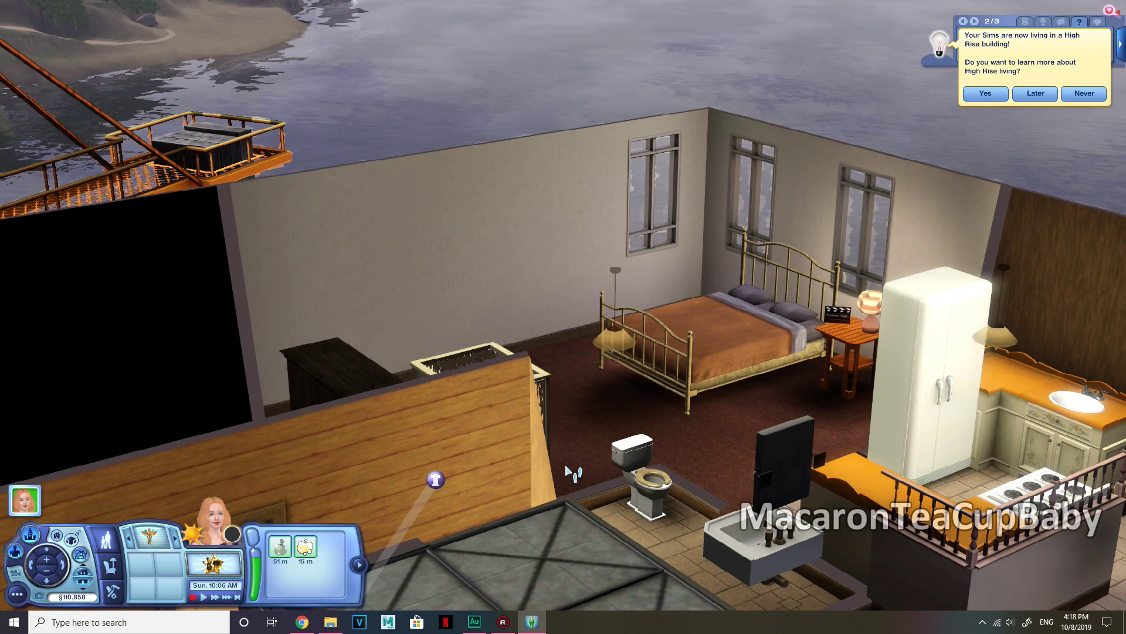
key(ctrl+shift+c)
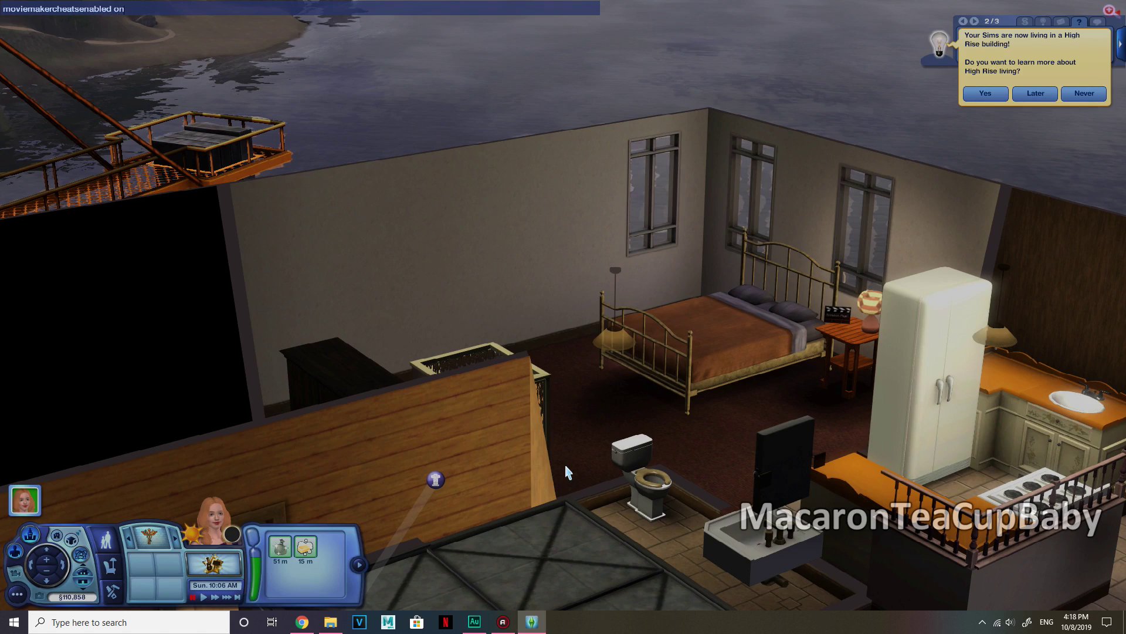
key(Escape)
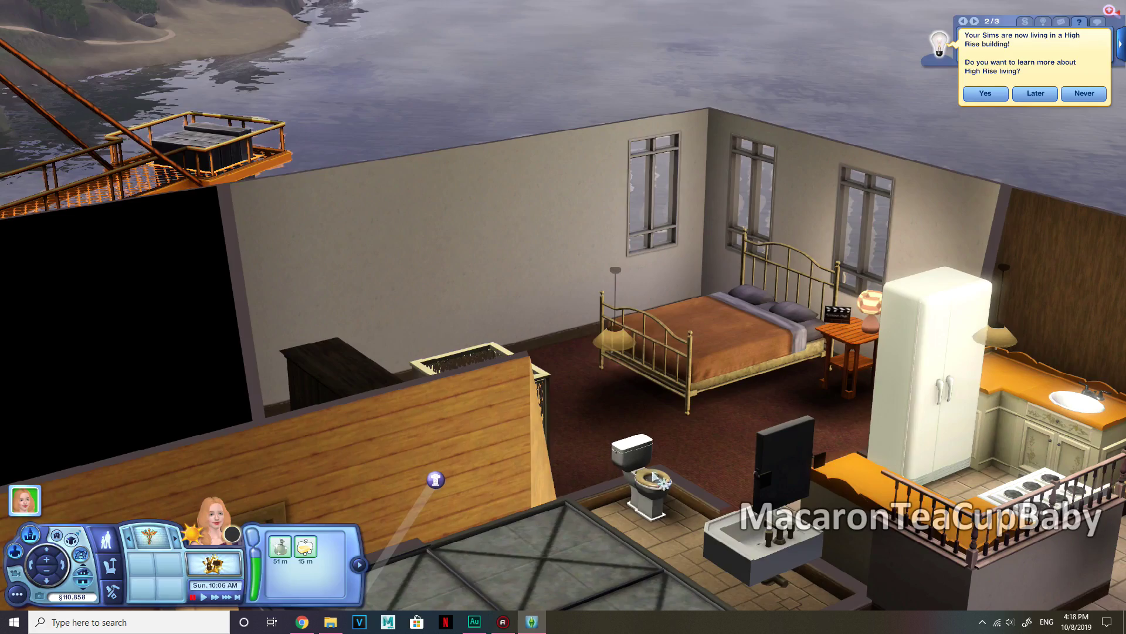
Show the interactions available on the Sim, including Turn off Look Ats and Disable Autonomy, and dismiss them without choosing one.
middle_drag(680, 484, 668, 436)
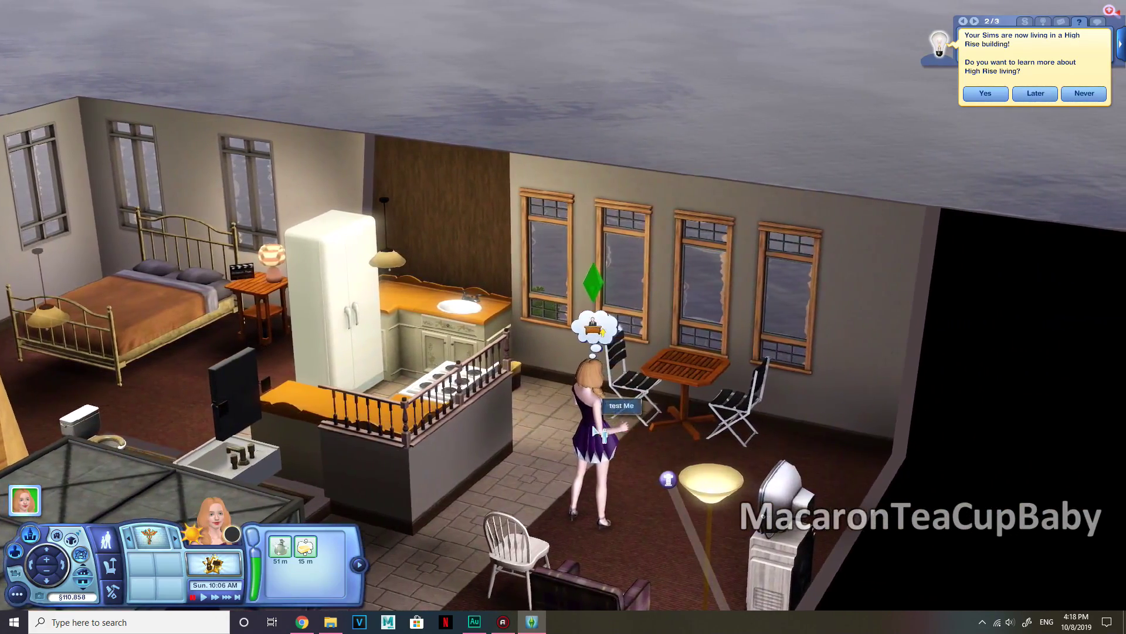
click(598, 433)
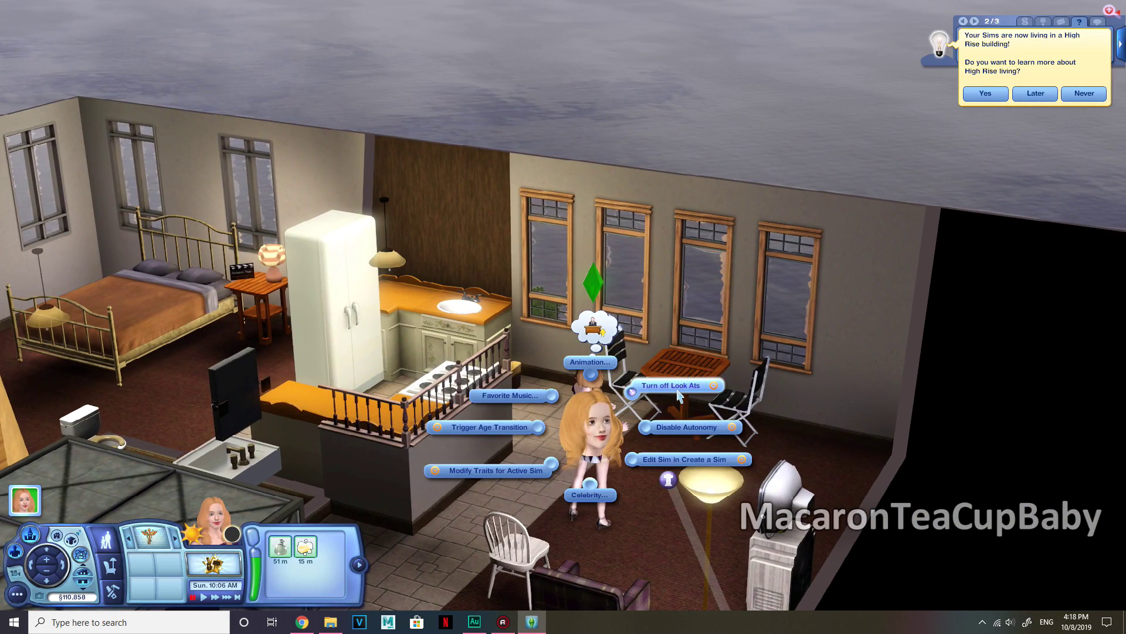
click(587, 421)
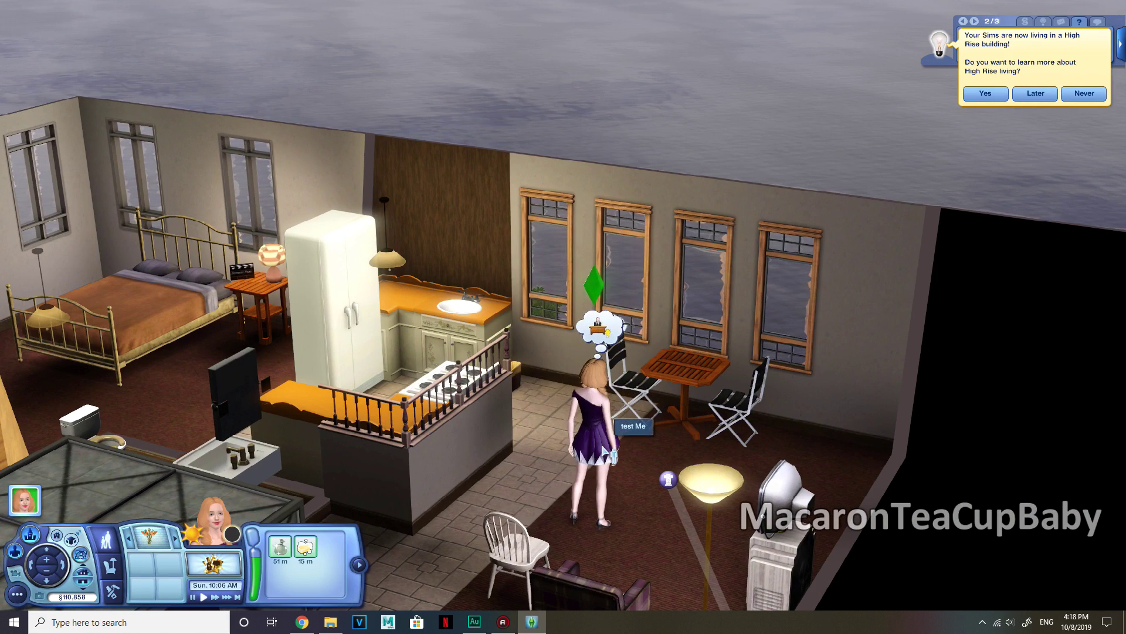
Reset the Animation Player beside the bed and add the clip a_wave to its playlist.
click(240, 272)
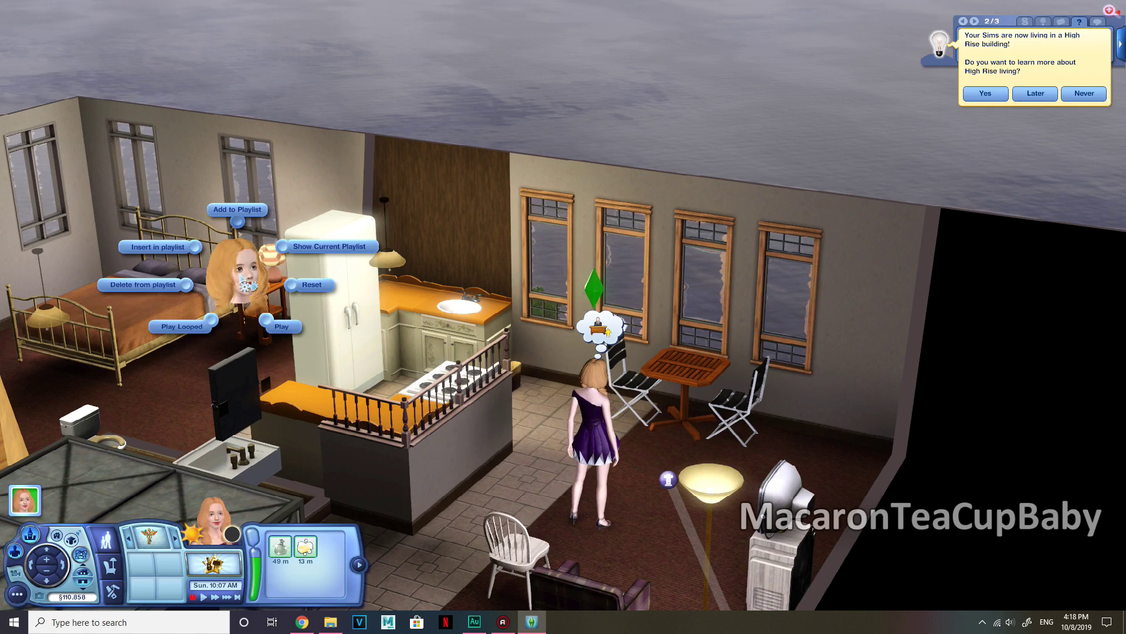
click(298, 286)
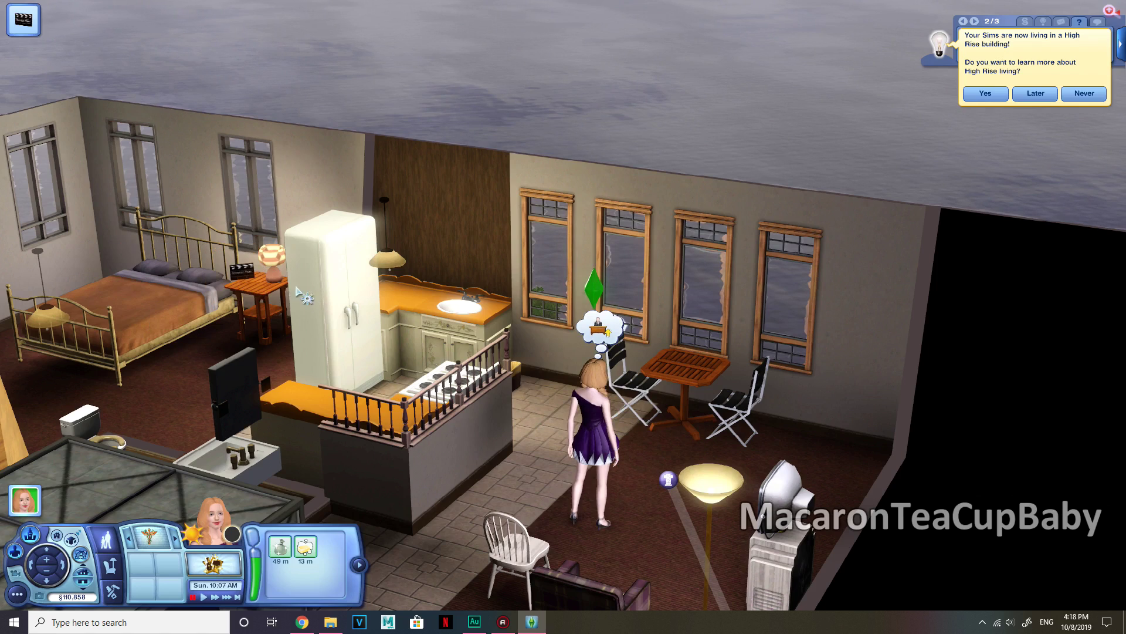
click(246, 273)
click(246, 210)
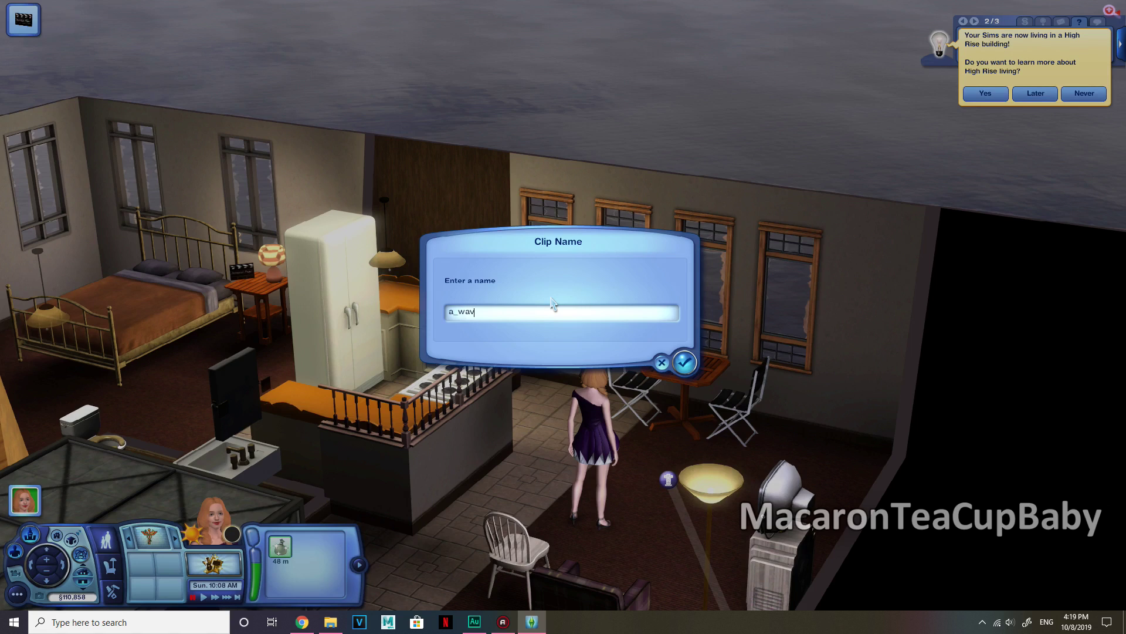
click(684, 361)
click(662, 362)
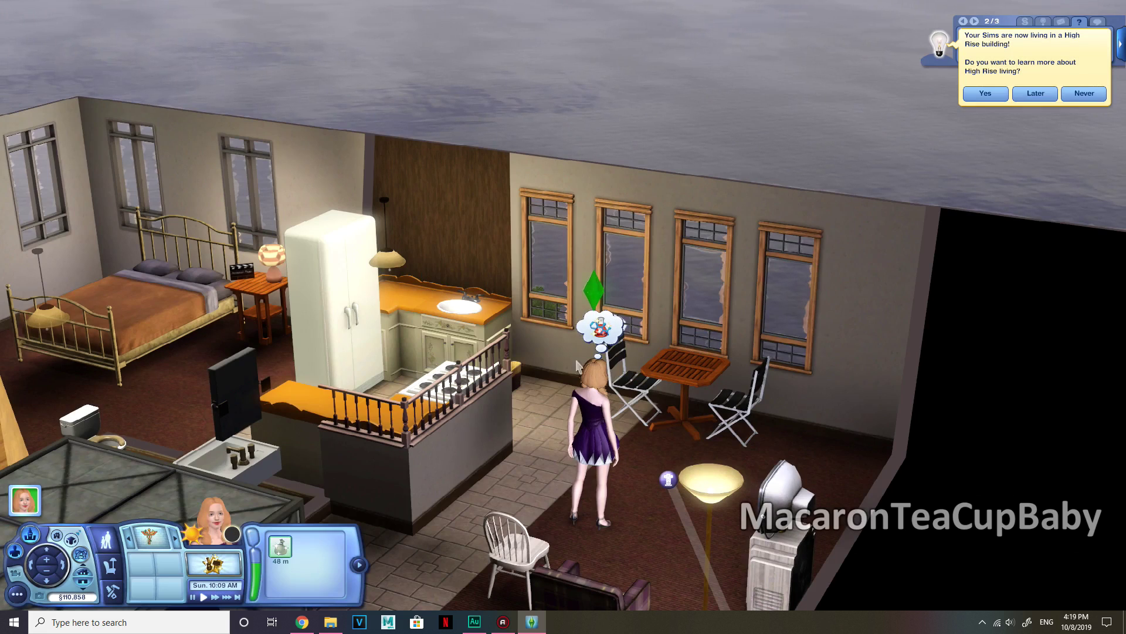
Play the Animation Player's playlist and watch the Sim from the front.
click(249, 273)
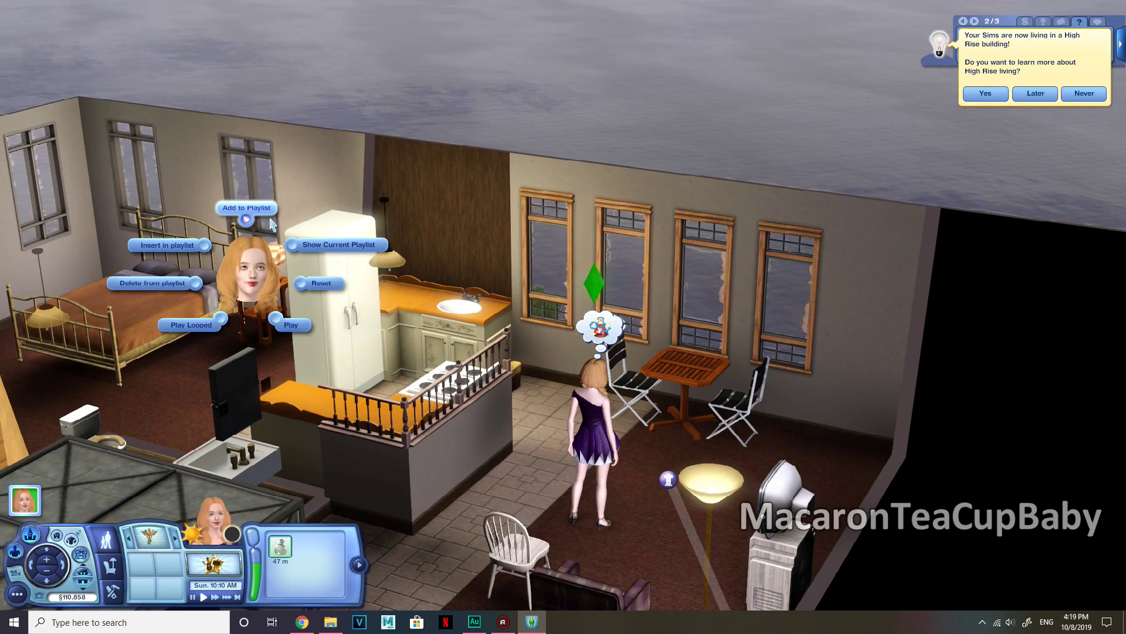
click(294, 325)
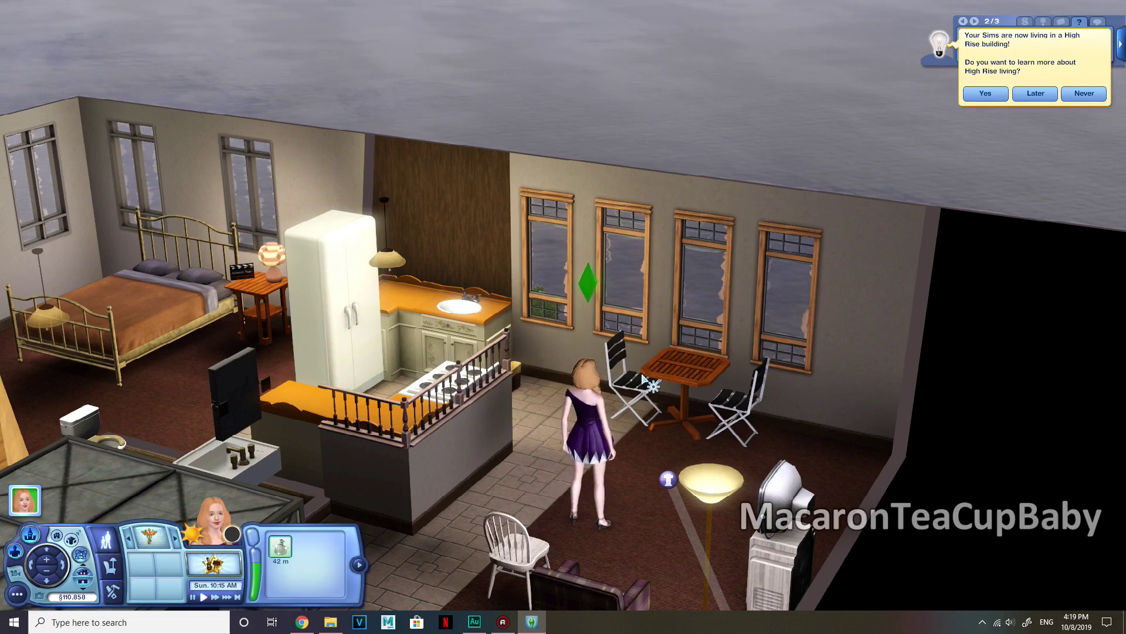
middle_drag(644, 380, 209, 372)
scroll(210, 372, up, 3)
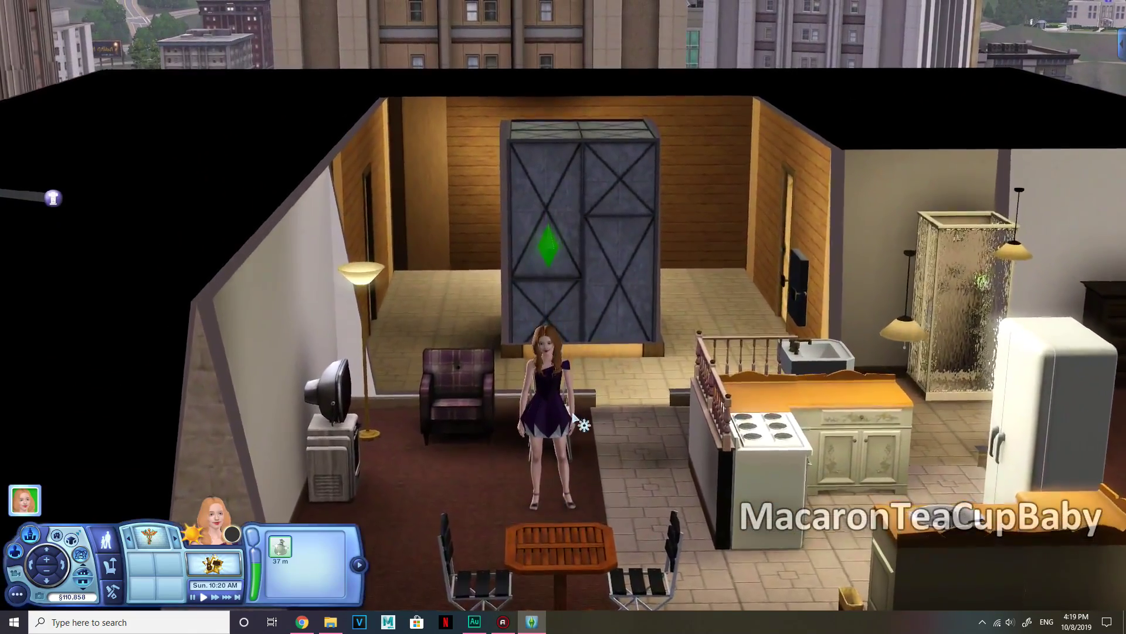
Play the Animation Player's playlist again and examine the Sim's wave up close.
scroll(578, 416, down, 5)
click(929, 405)
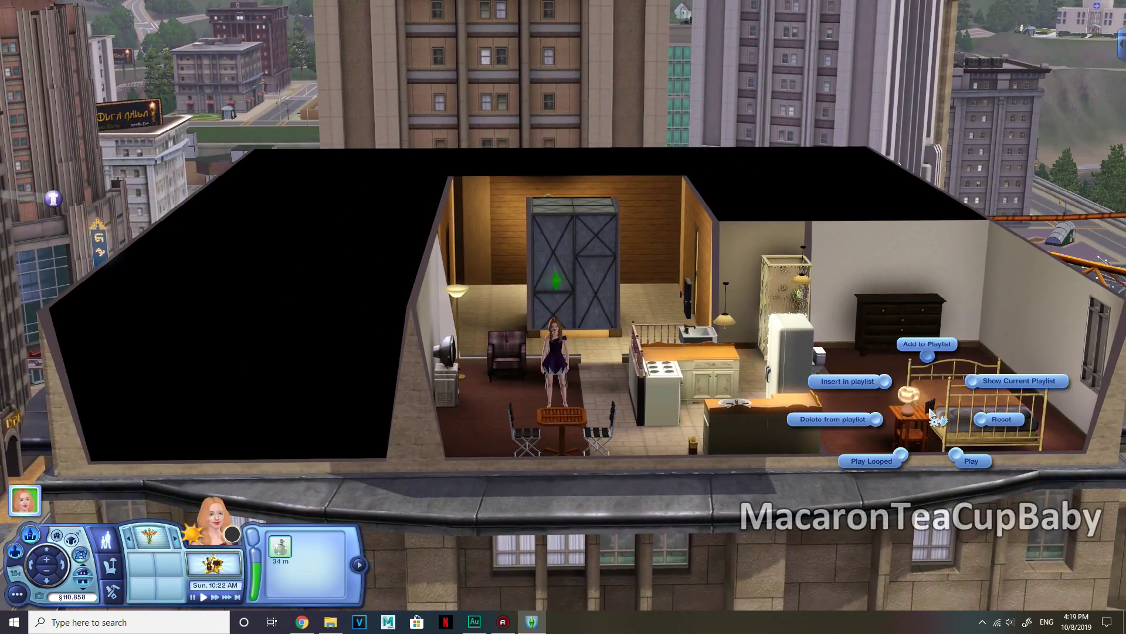
click(963, 459)
scroll(589, 395, up, 5)
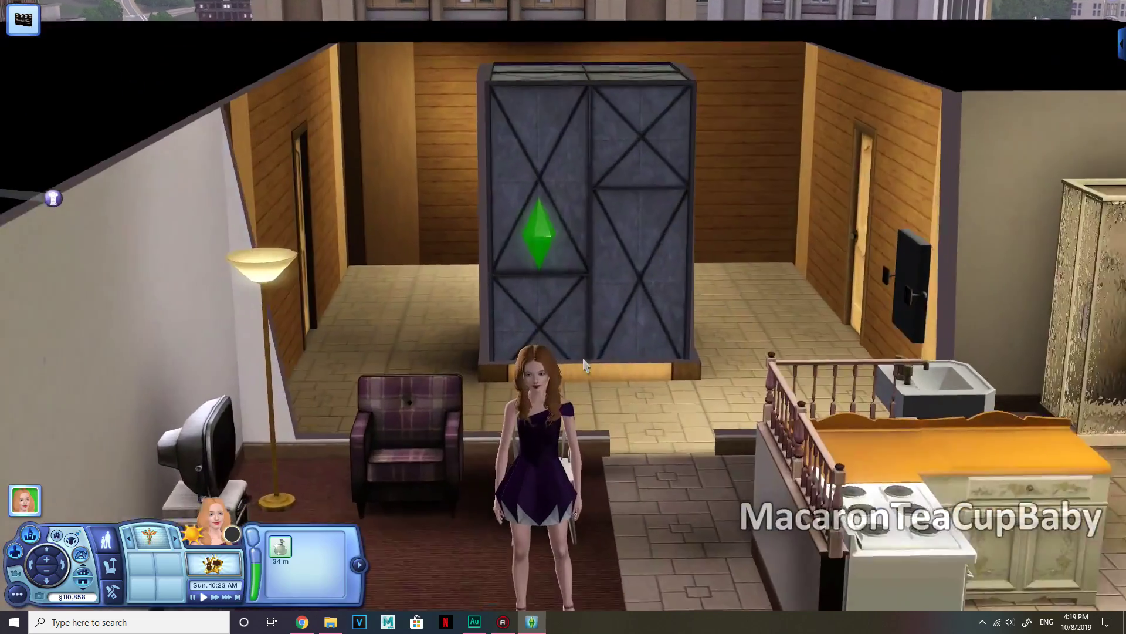
scroll(590, 394, down, 5)
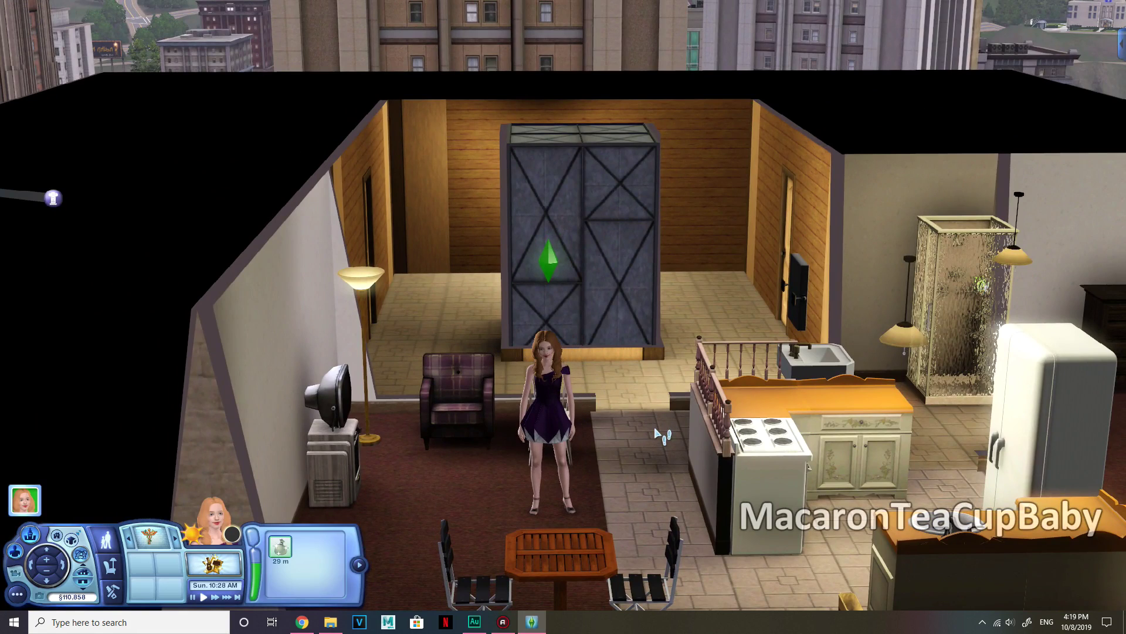
Replay the Animation Player's playlist once more and check the Sim's movement in the living room.
scroll(655, 433, down, 4)
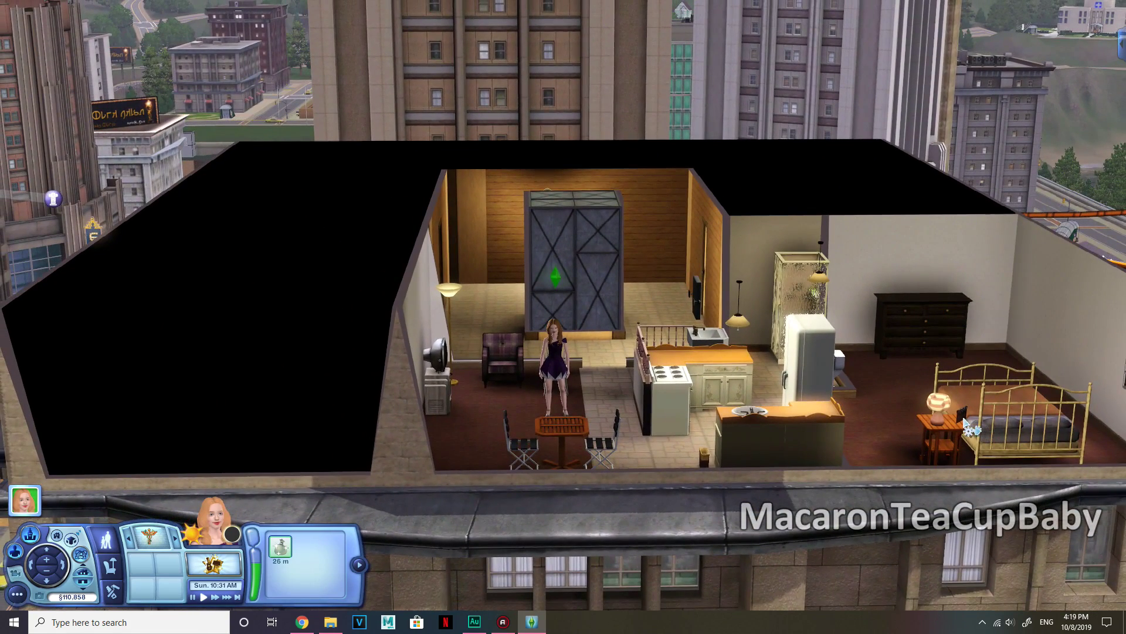
click(964, 419)
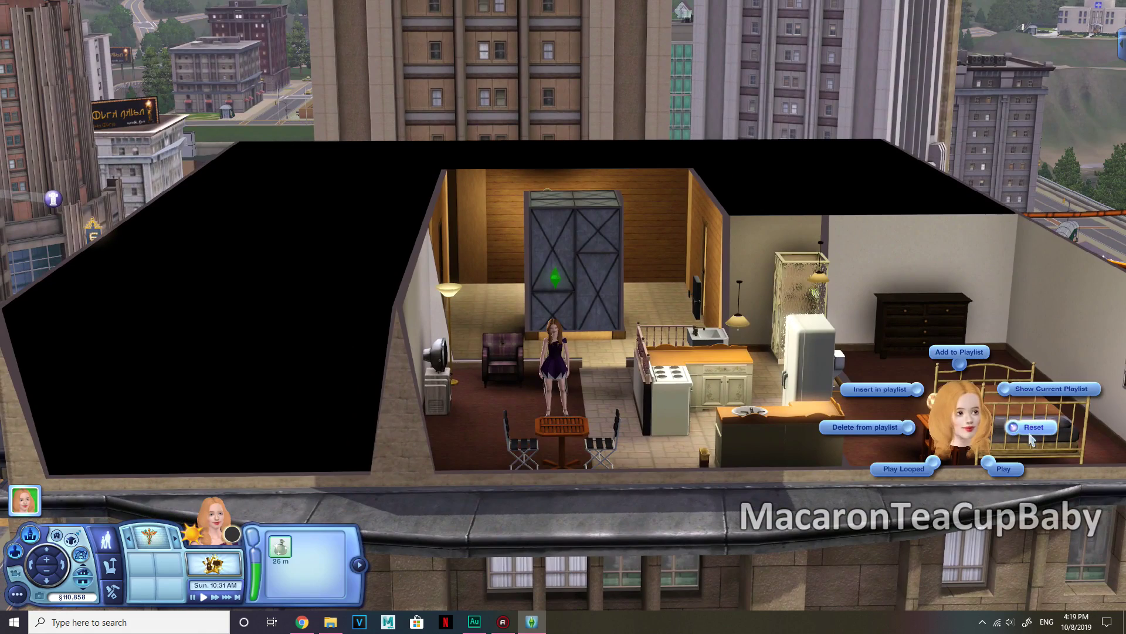
click(1001, 467)
scroll(573, 401, up, 4)
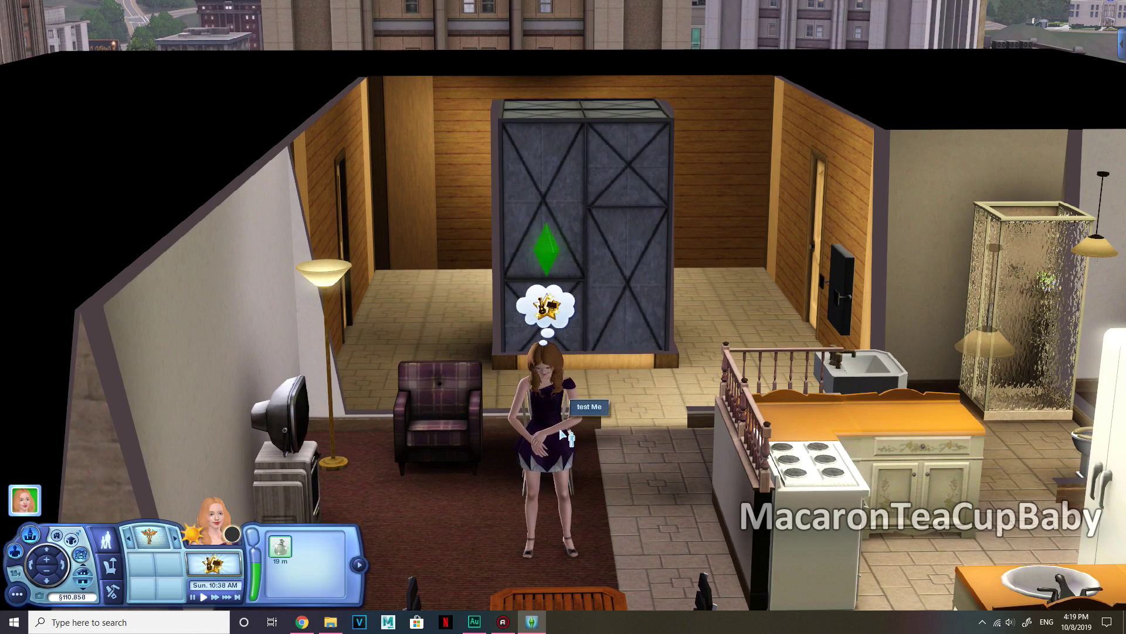
scroll(560, 435, down, 3)
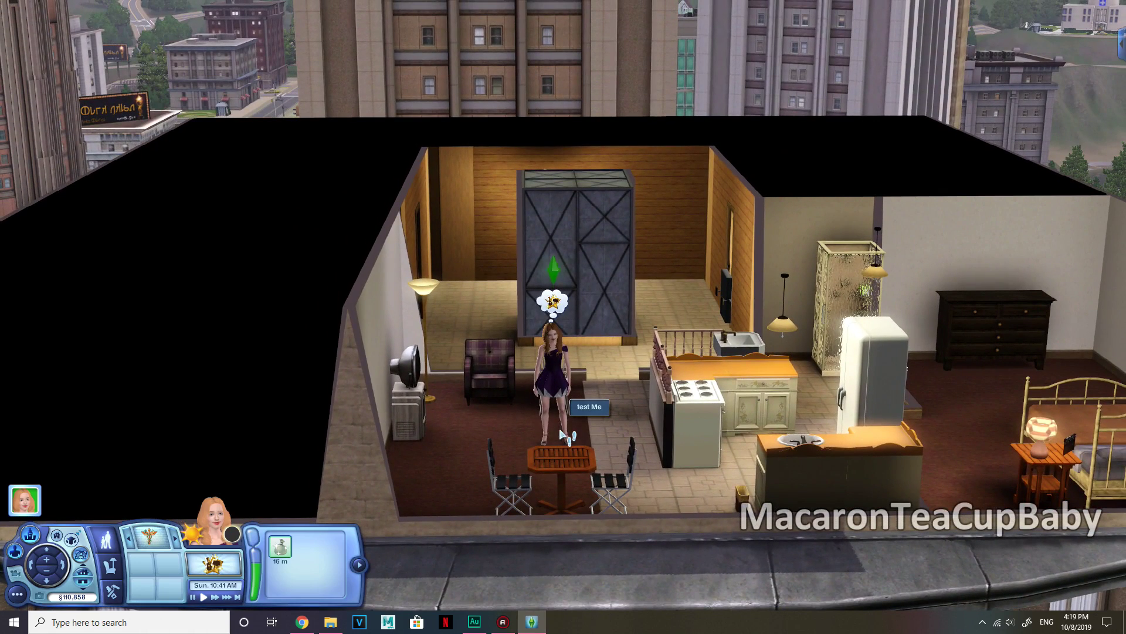
middle_drag(512, 421, 514, 424)
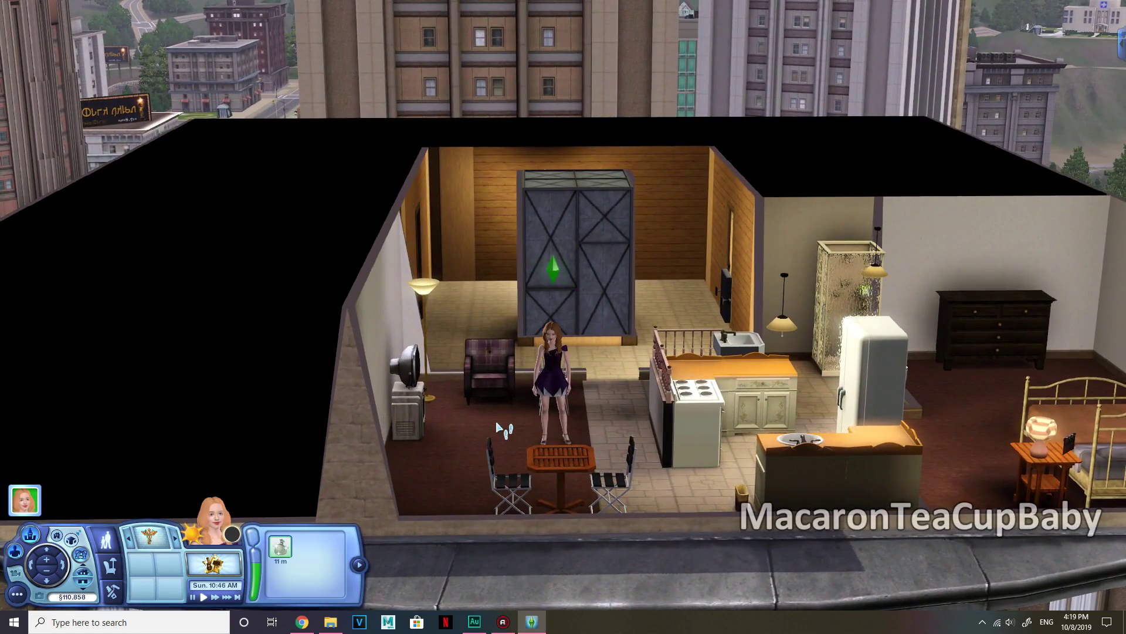